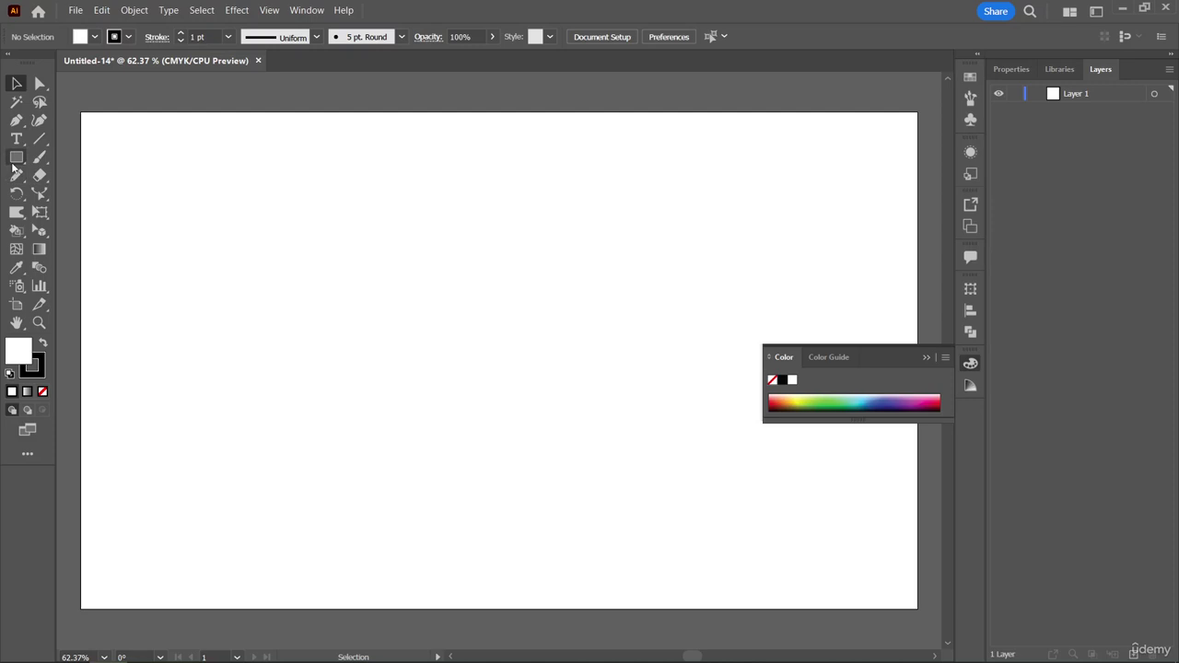
- Draw a square about 97 pt wide near the artboard's upper-left corner
left_click(16, 156)
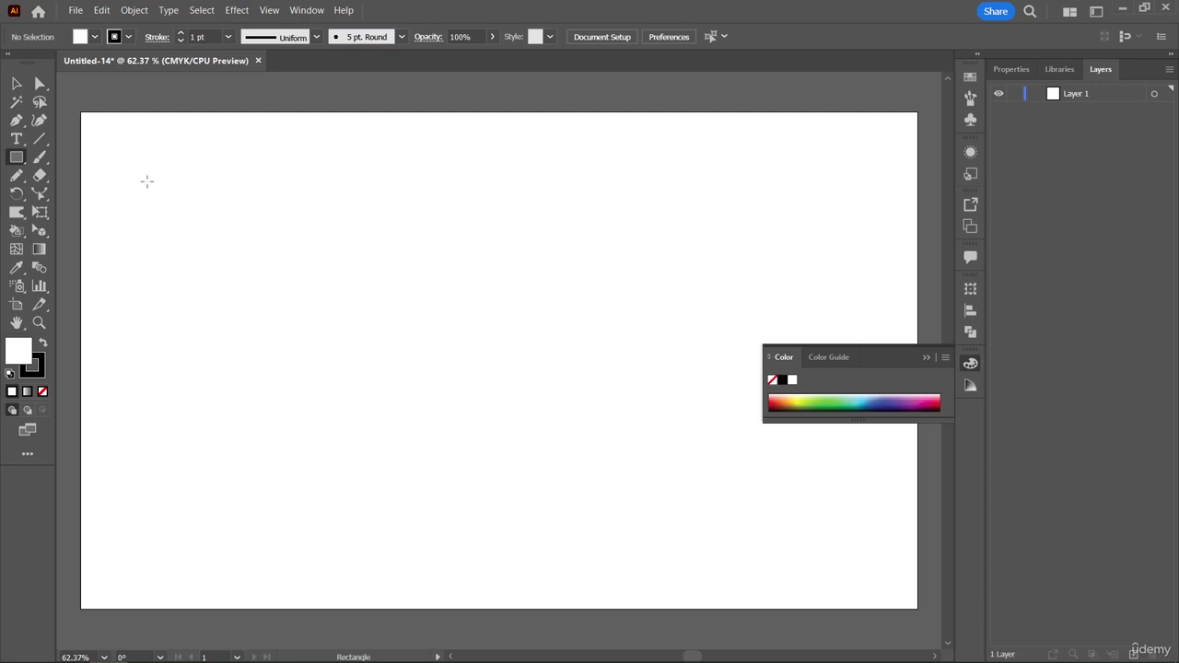
mouse_move(148, 179)
left_mouse_down()
mouse_move(221, 255)
mouse_move(175, 219)
left_mouse_up()
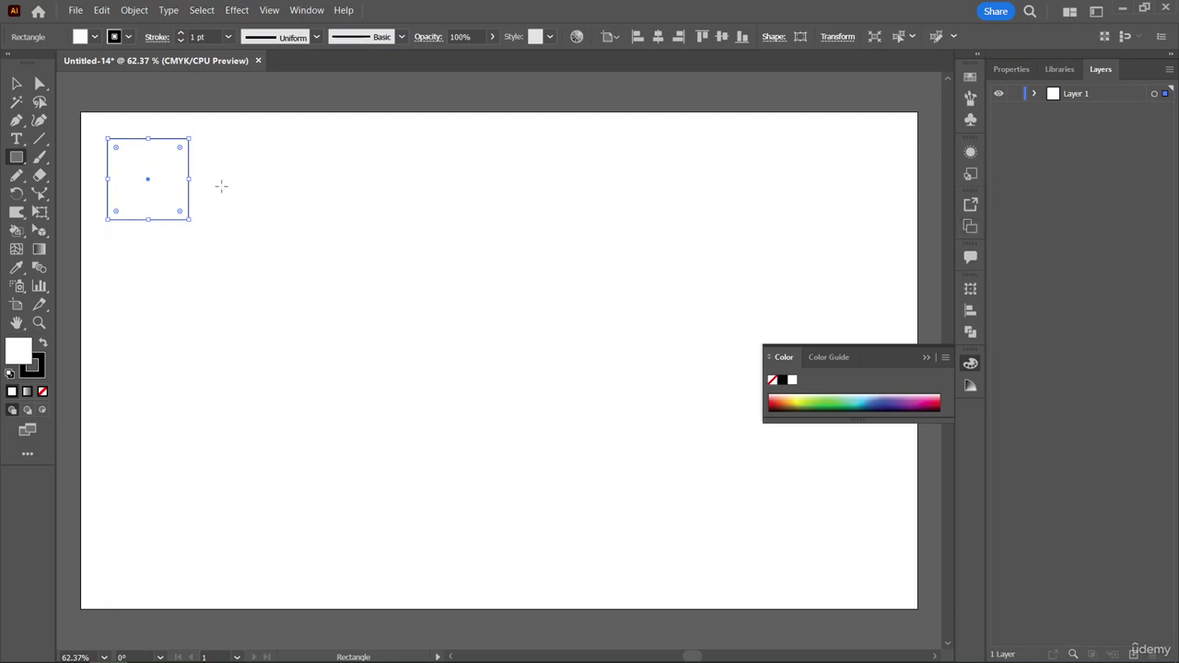
left_click(16, 83)
- Give the square a red stroke and a dark blue fill
double_click(166, 145)
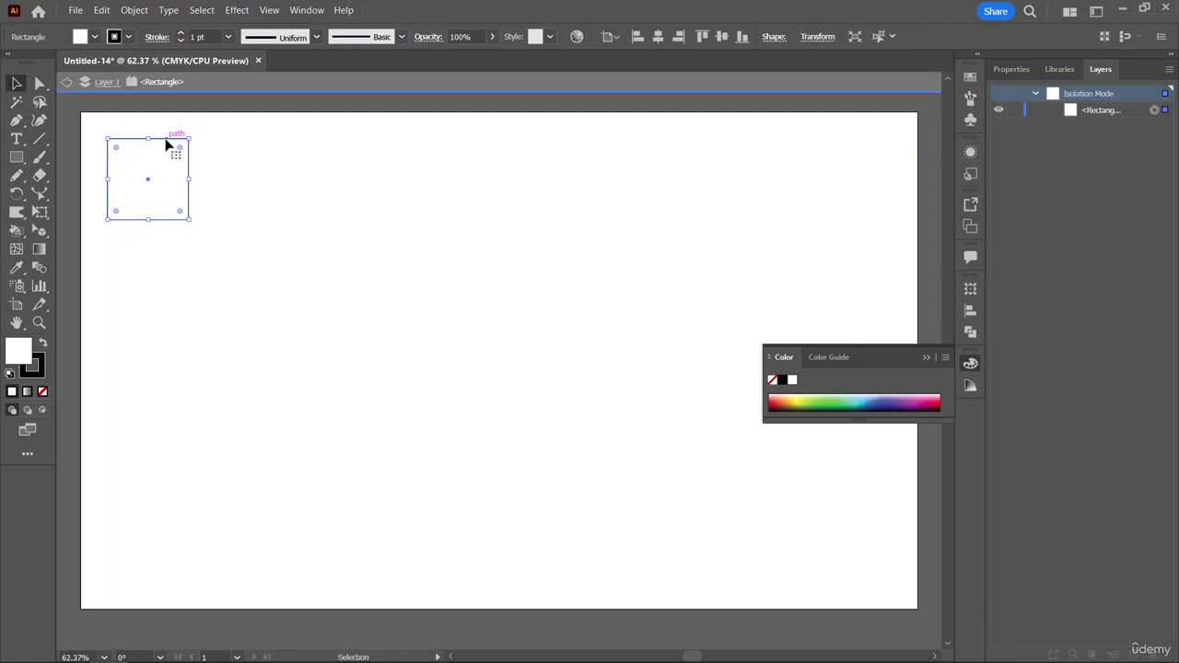
left_click(1021, 70)
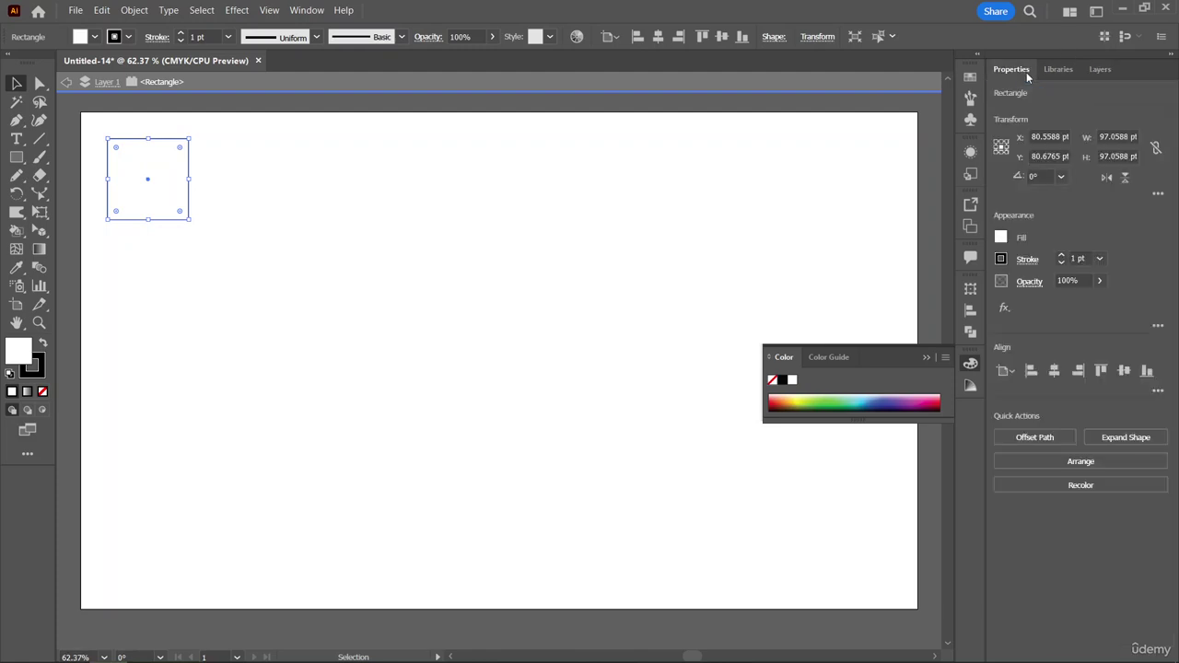
left_click(1002, 259)
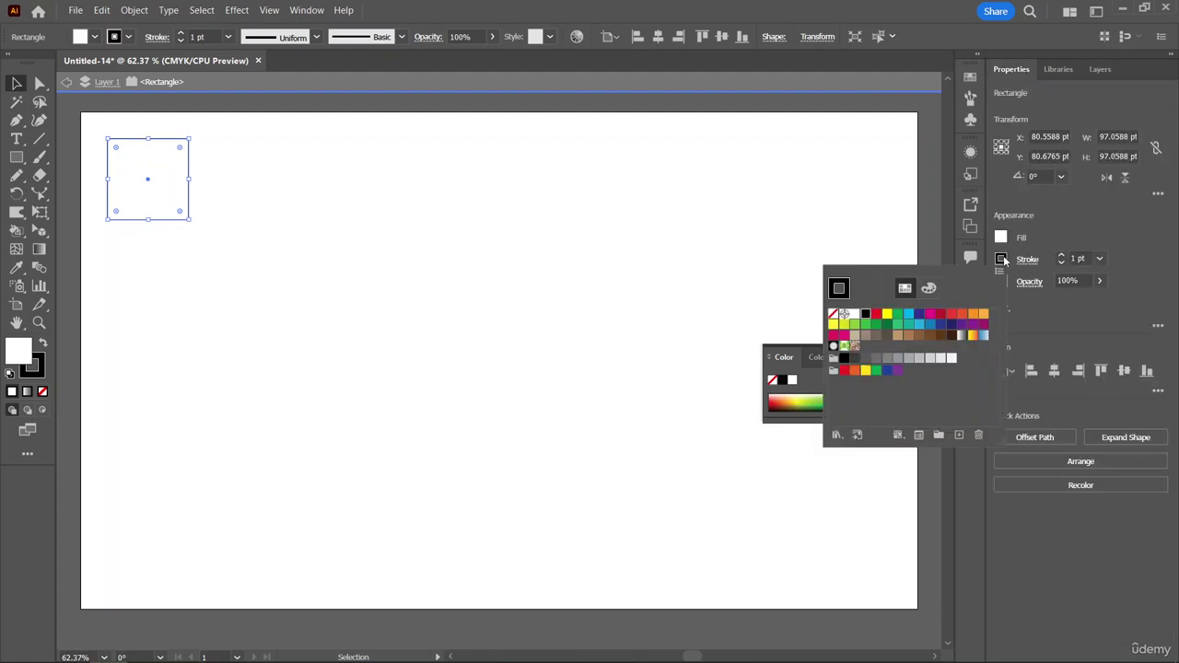
left_click(876, 315)
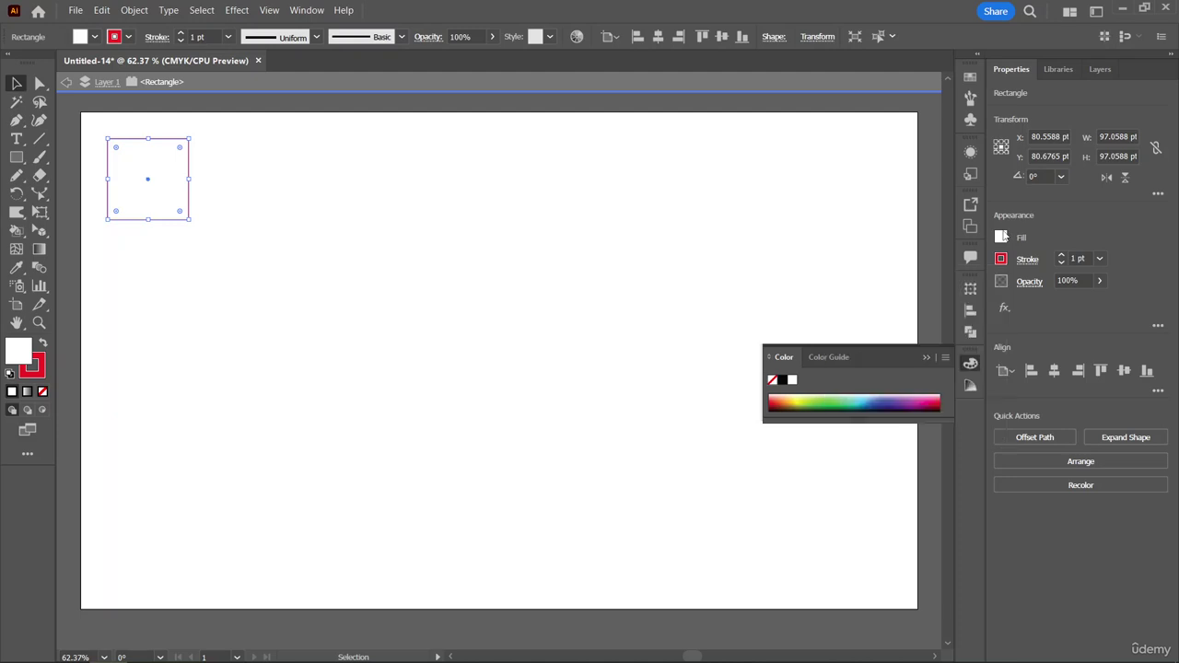
left_click(1002, 236)
left_click(922, 292)
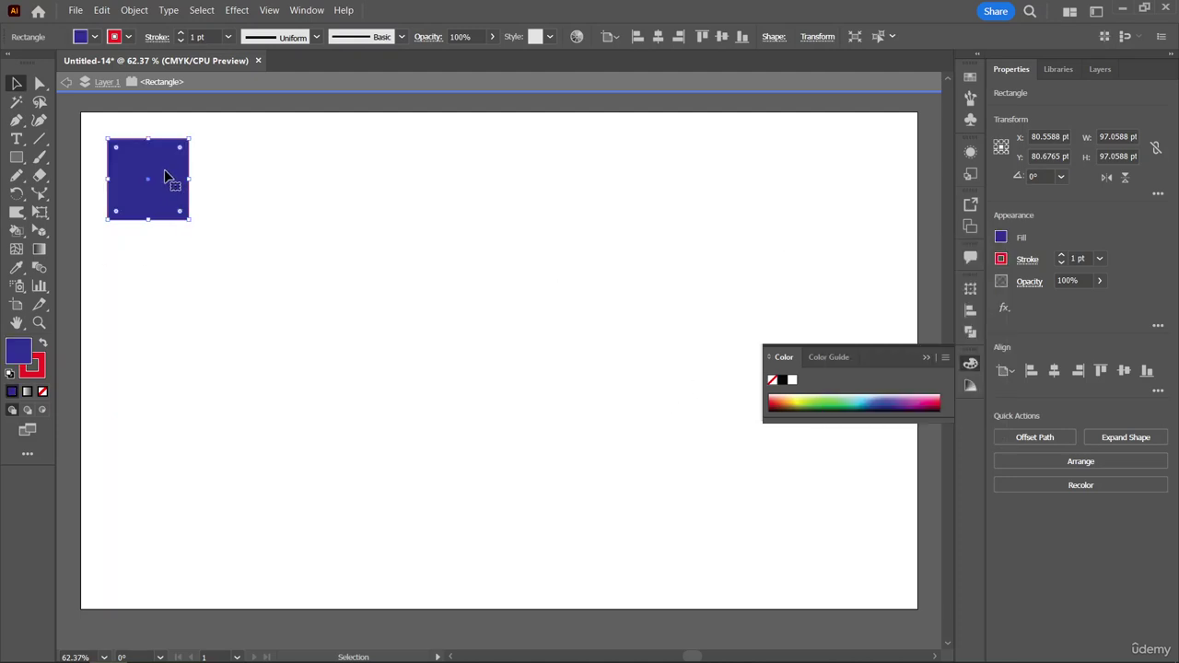
- Copy the square about 118 pt to its right and repeat the copy until there is a row of seven squares
left_click_drag(172, 178, 271, 183)
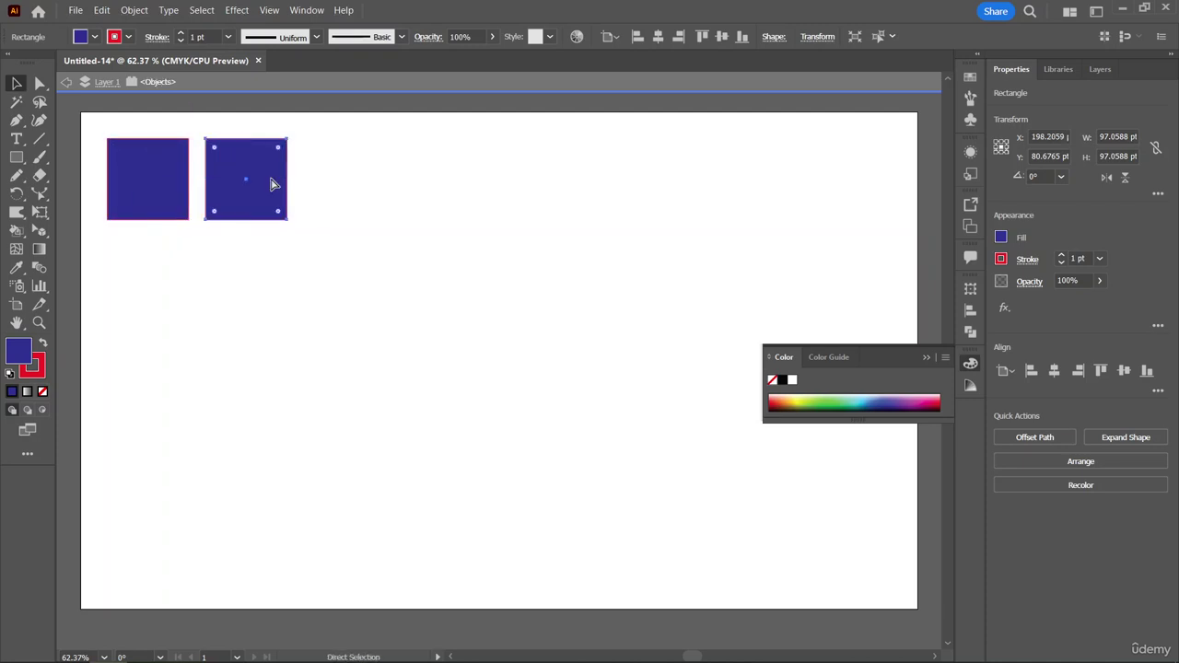
key("ctrl+d")
key("ctrl+d")
key("ctrl+d")
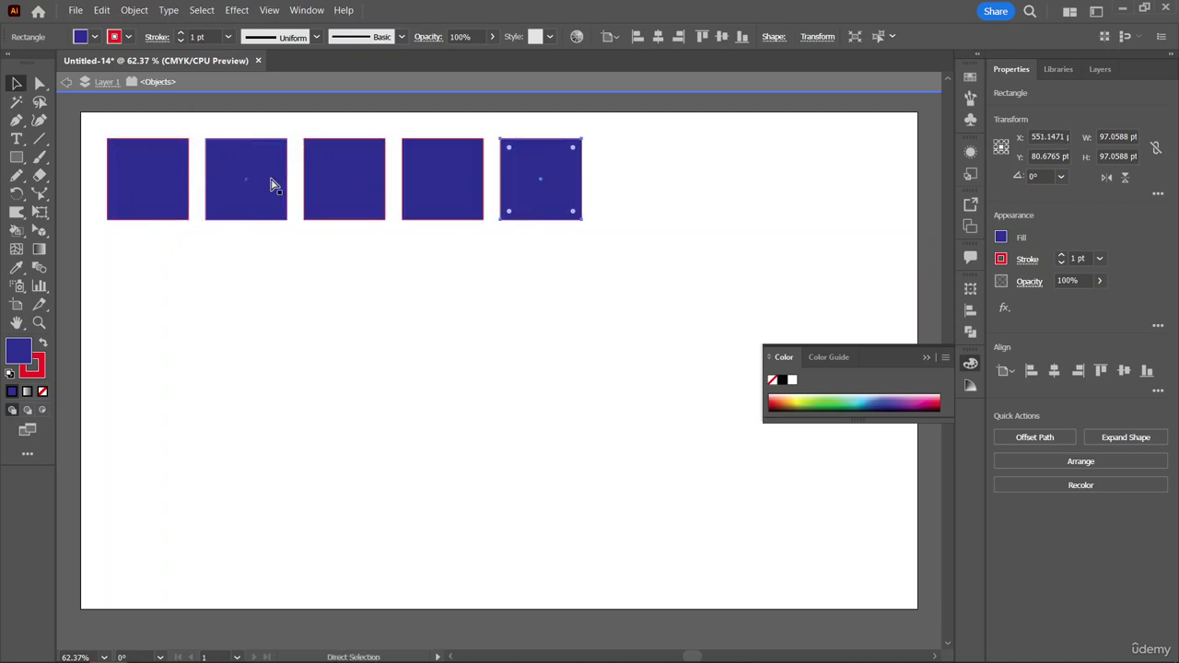
key("ctrl+d")
key("ctrl+d")
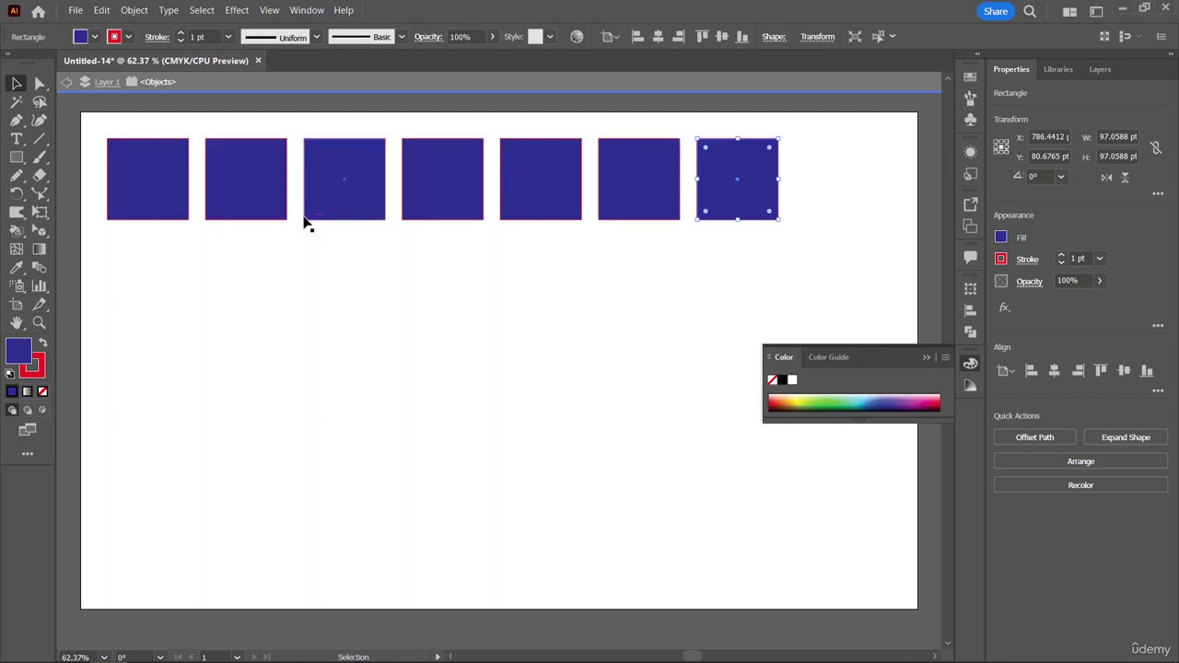
- Fill the second square with dark green, the third with light blue and the fourth with dark red
left_click(272, 194)
left_click(999, 238)
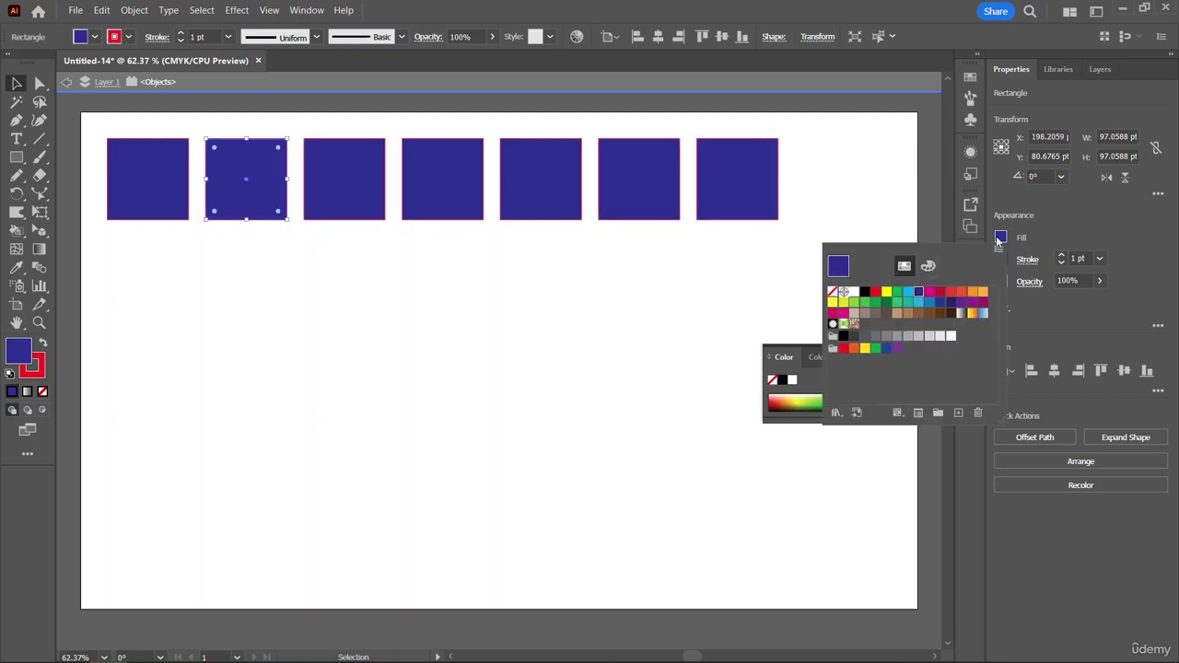
left_click(999, 238)
left_click(818, 404)
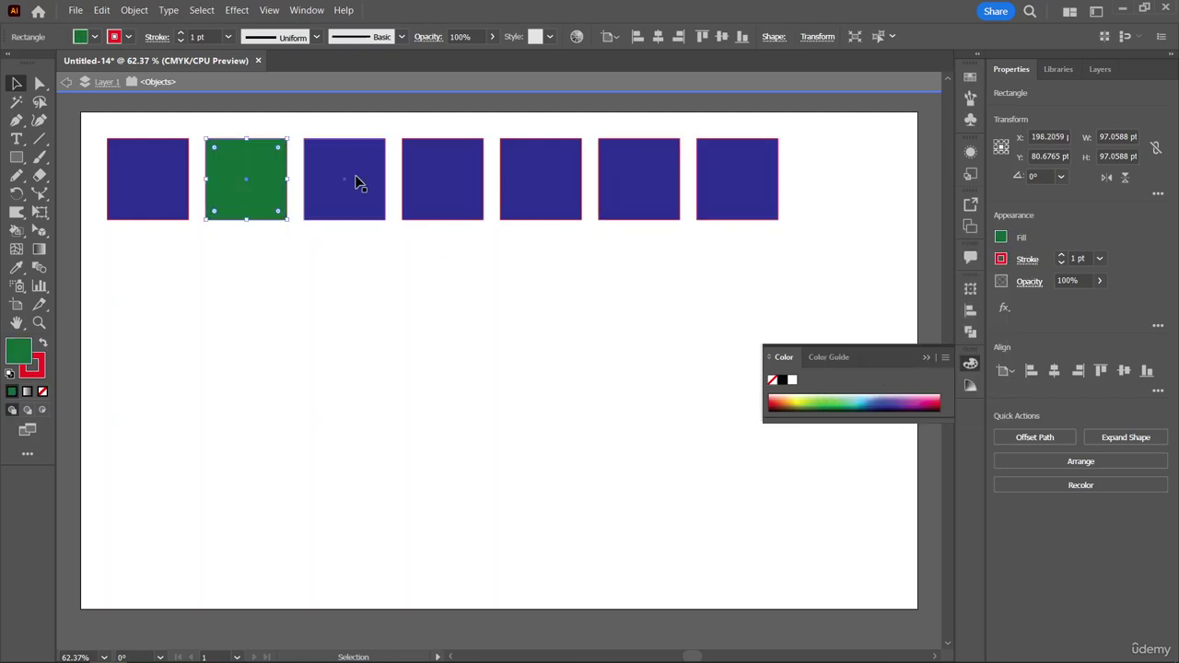
left_click(358, 182)
left_click(867, 398)
left_click(424, 175)
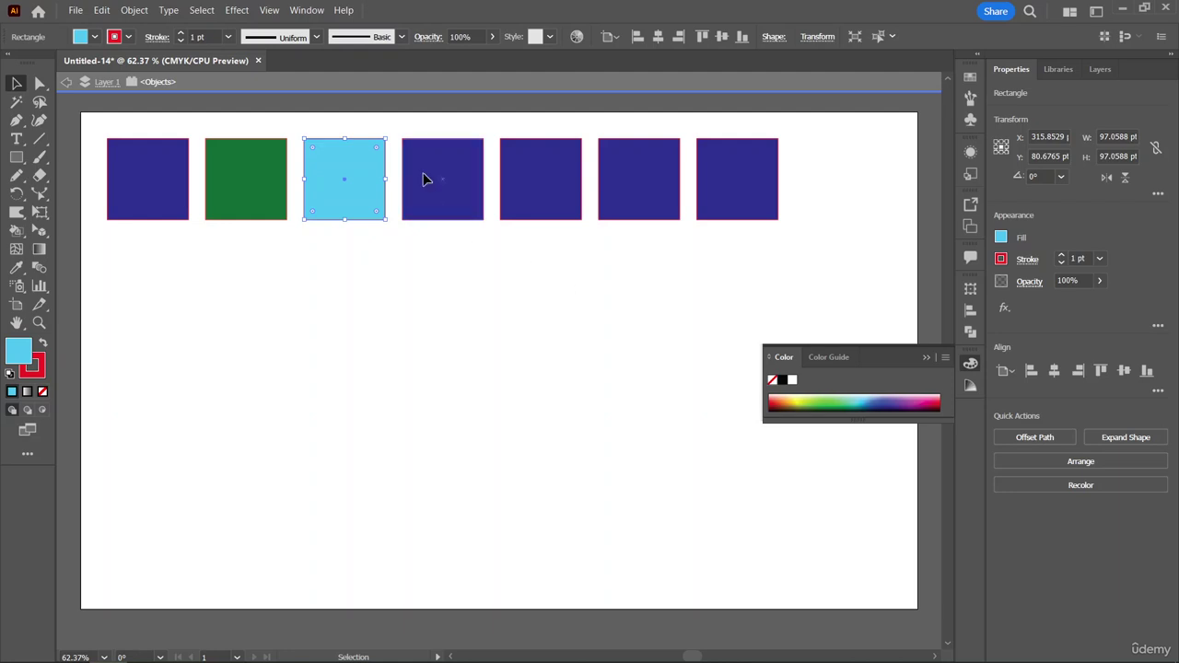
left_click(937, 404)
- Fill the fifth square with purple, the sixth with orange-red and the seventh with yellow
left_click(535, 160)
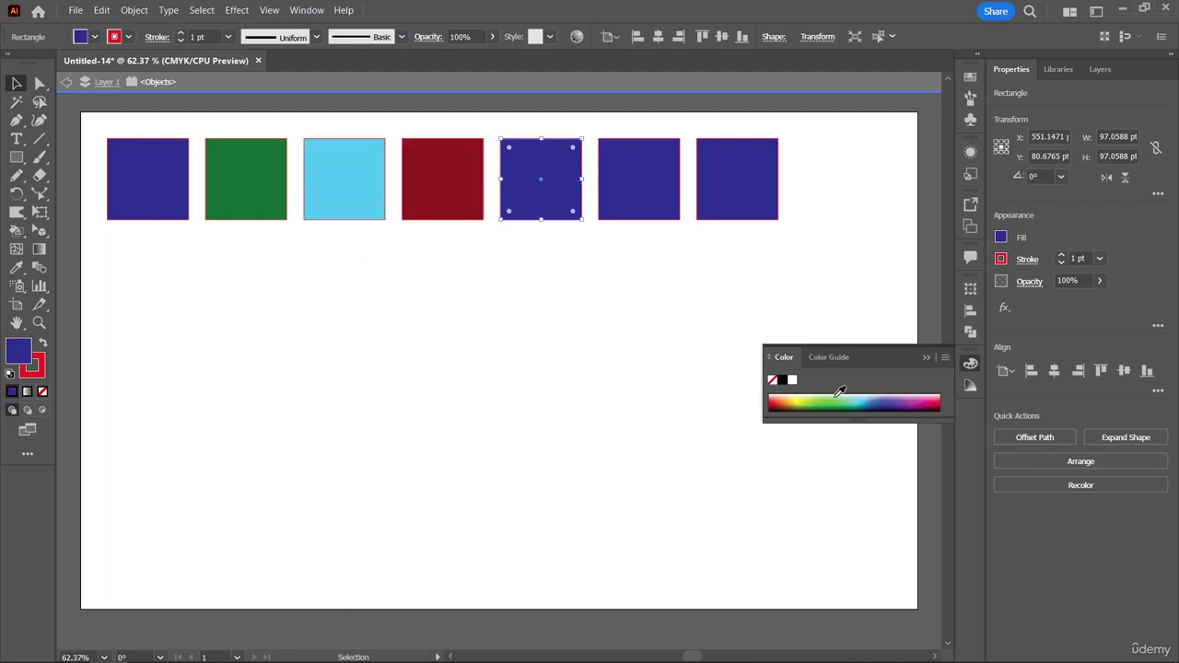
left_click(914, 399)
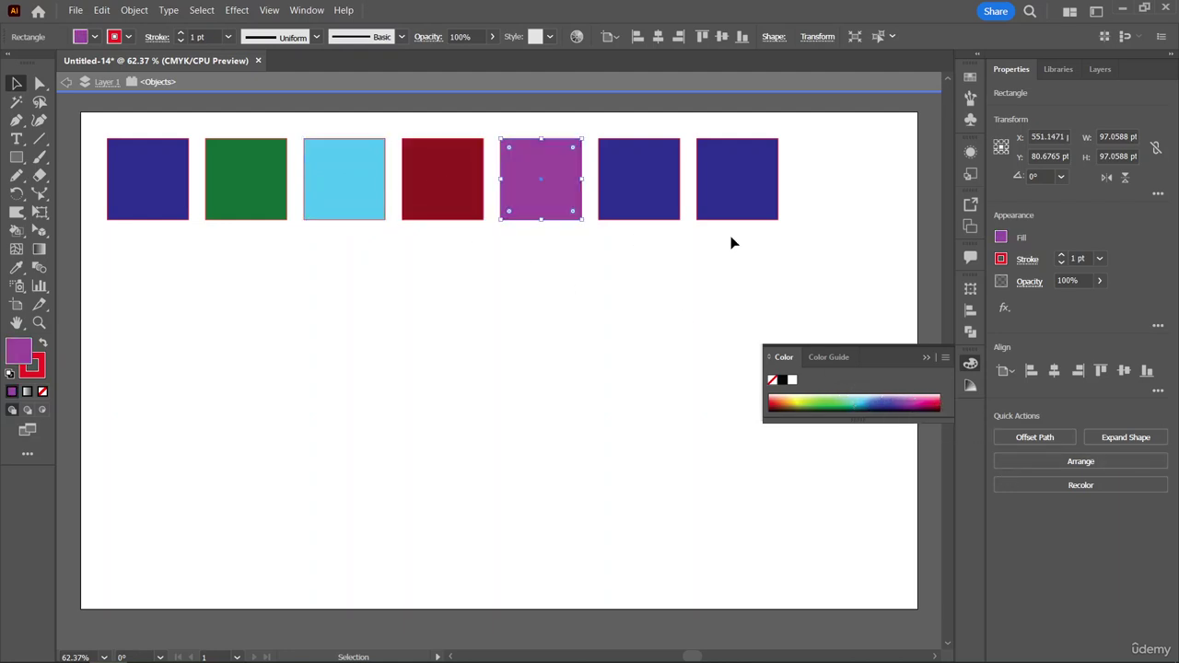
left_click(633, 181)
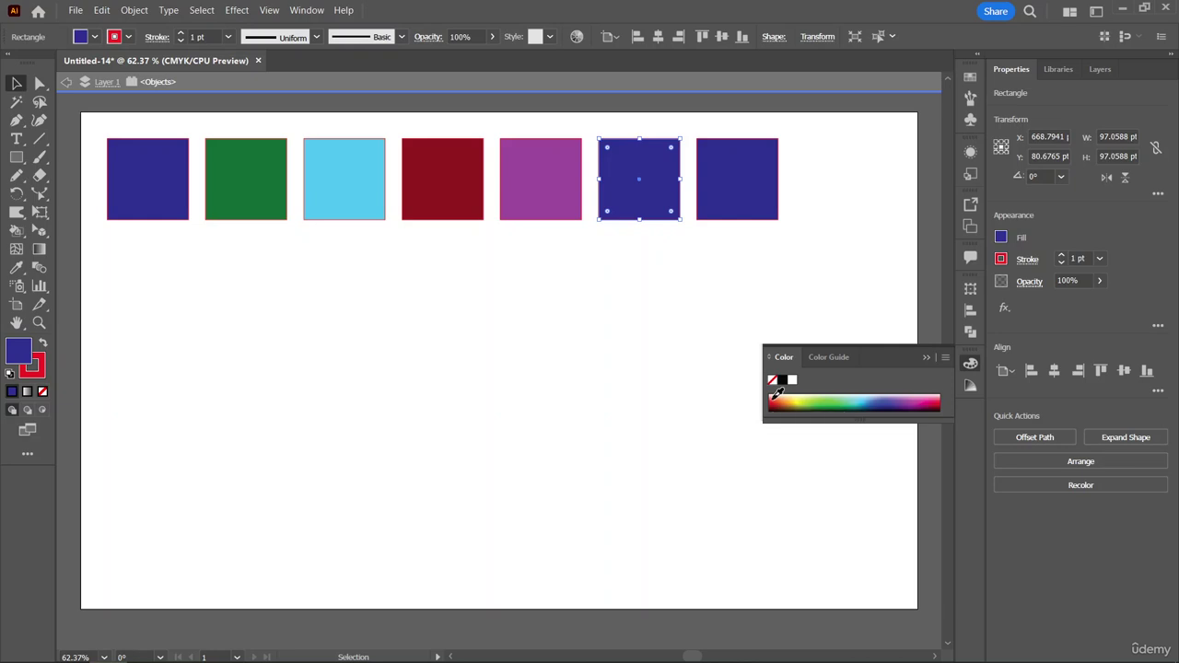
left_click(772, 399)
left_click(737, 177)
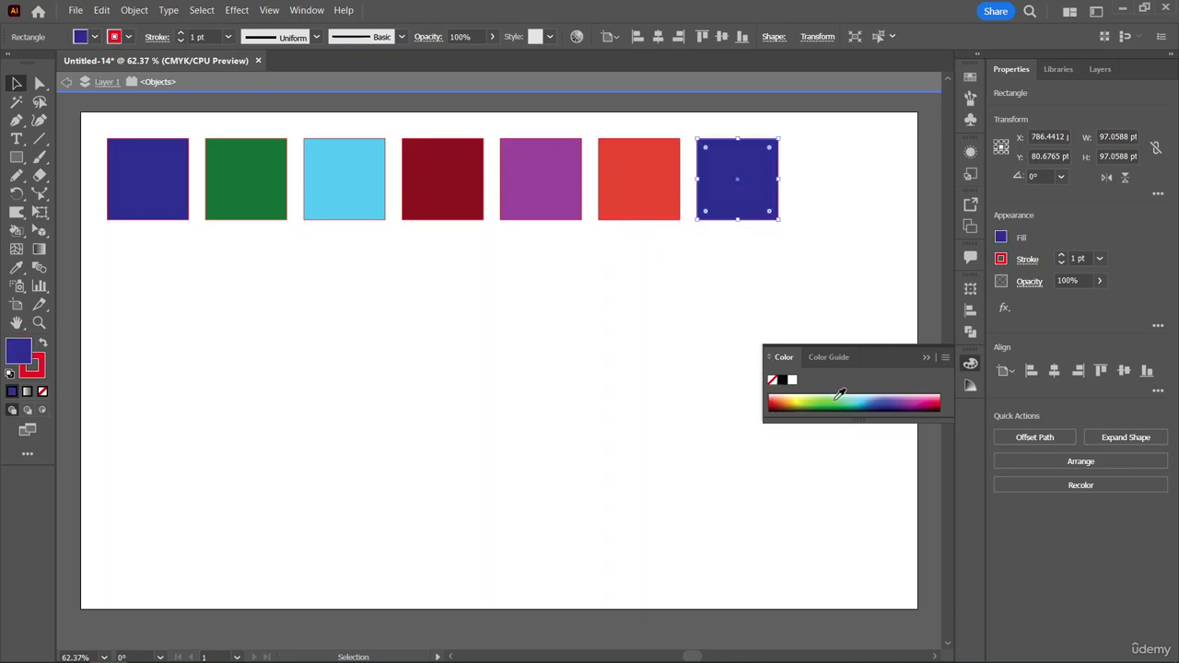
left_click(802, 397)
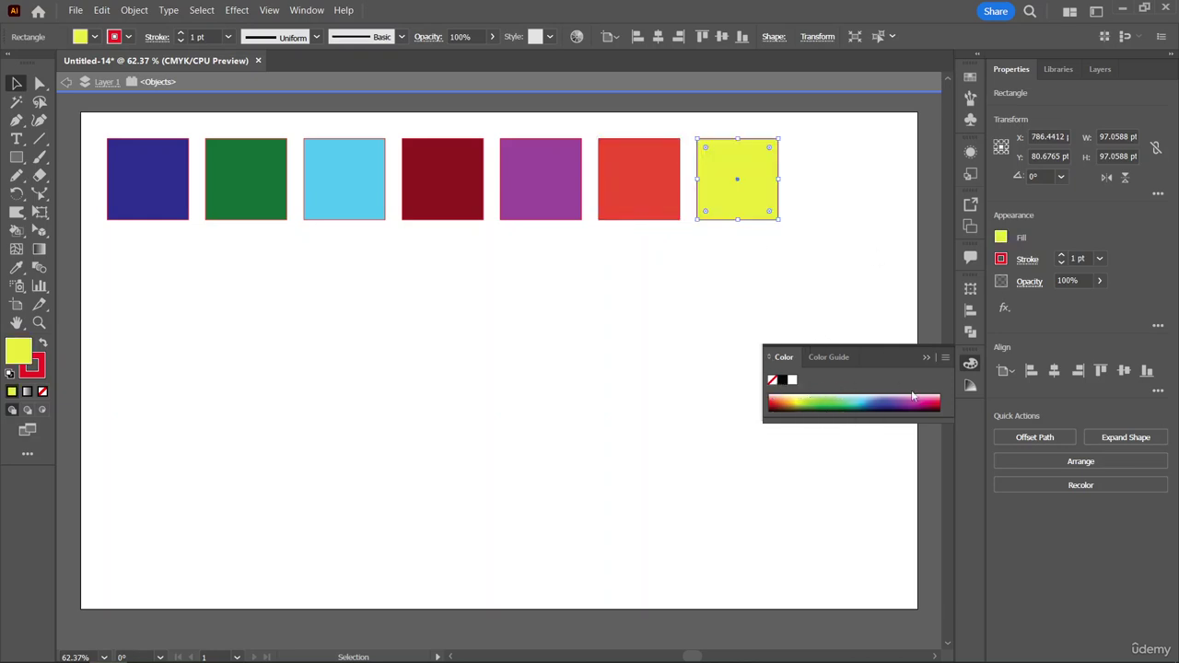
- Change the fifth square's fill to a darker purple and deselect it
left_click(509, 210)
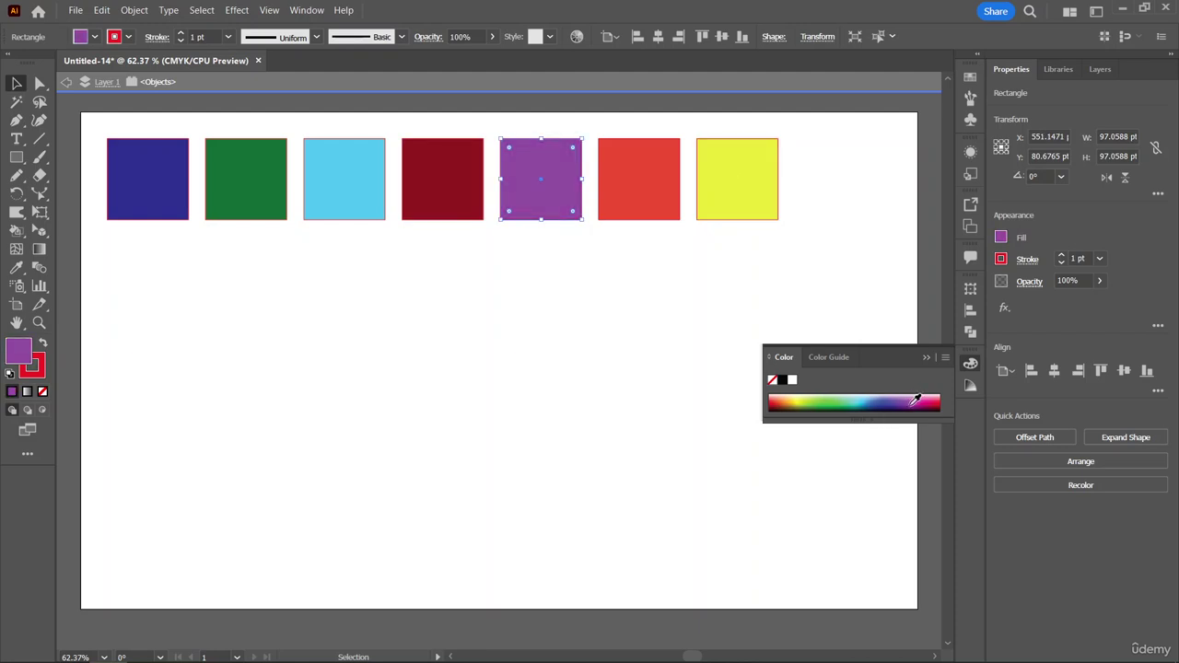
left_click(912, 402)
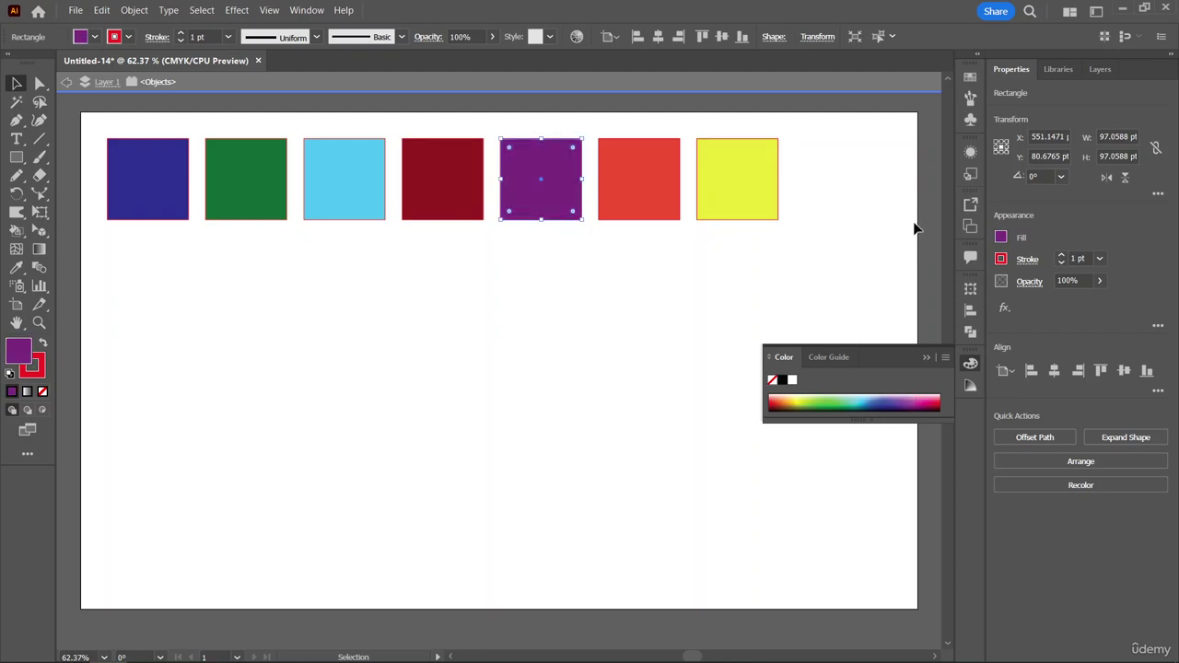
left_click(882, 232)
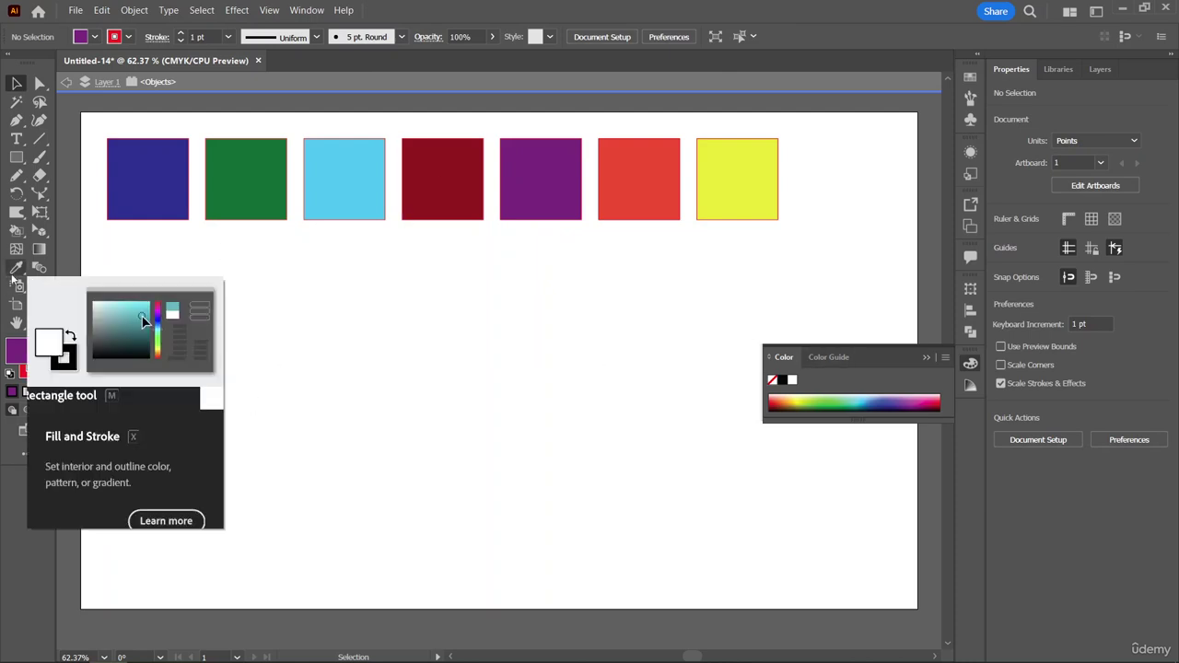
- Use the Eyedropper to apply each other square's colour in turn to the first square, from green through to yellow
left_click(150, 171)
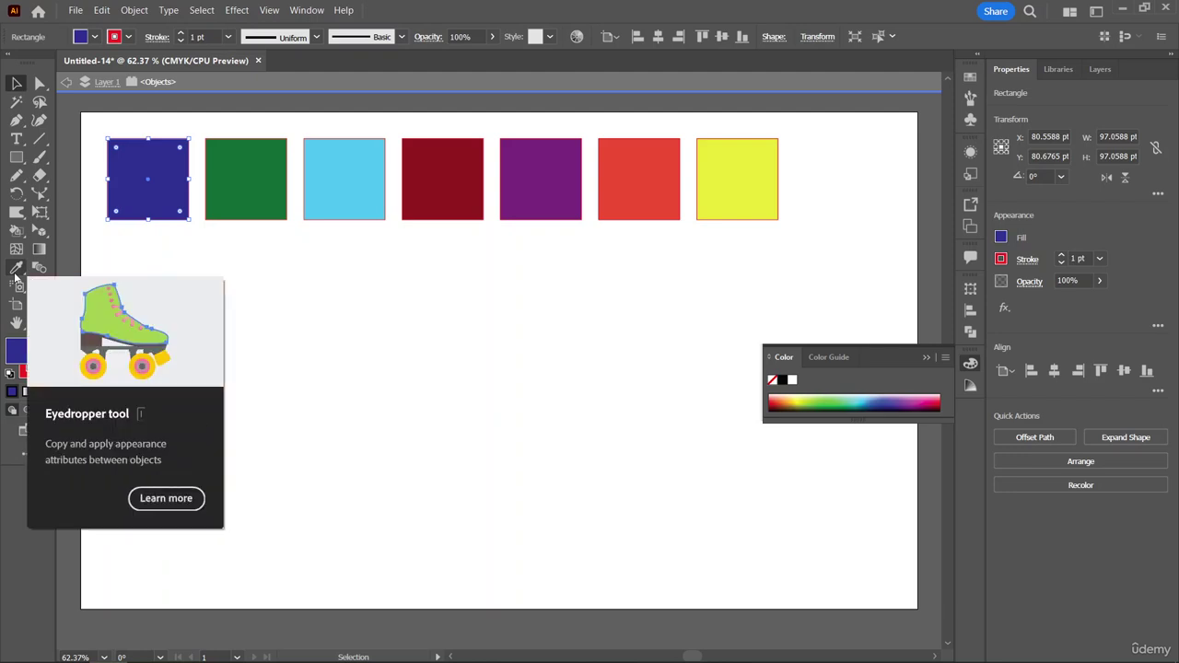
left_click(15, 270)
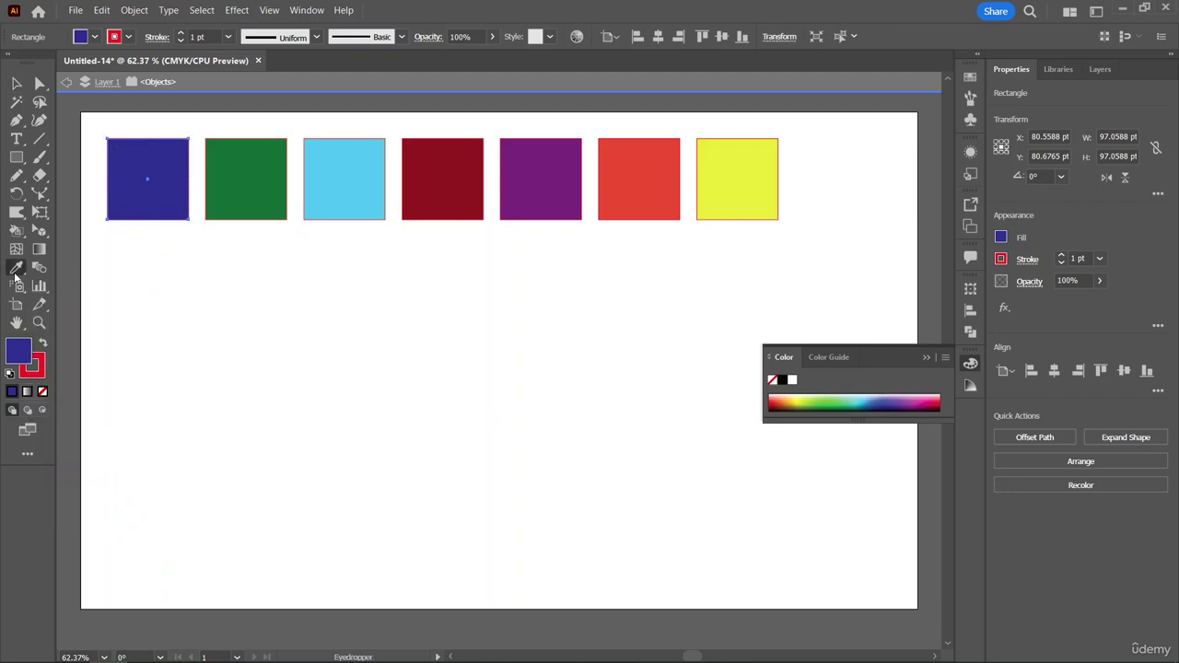
left_click(274, 173)
left_click(341, 160)
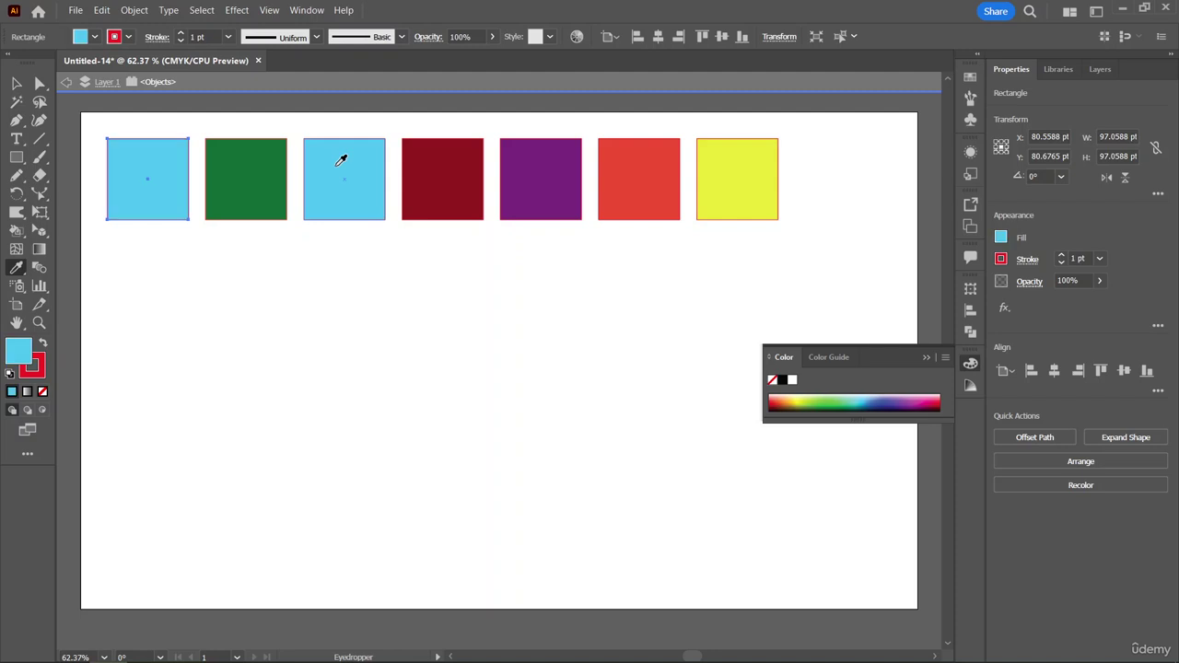
left_click(436, 194)
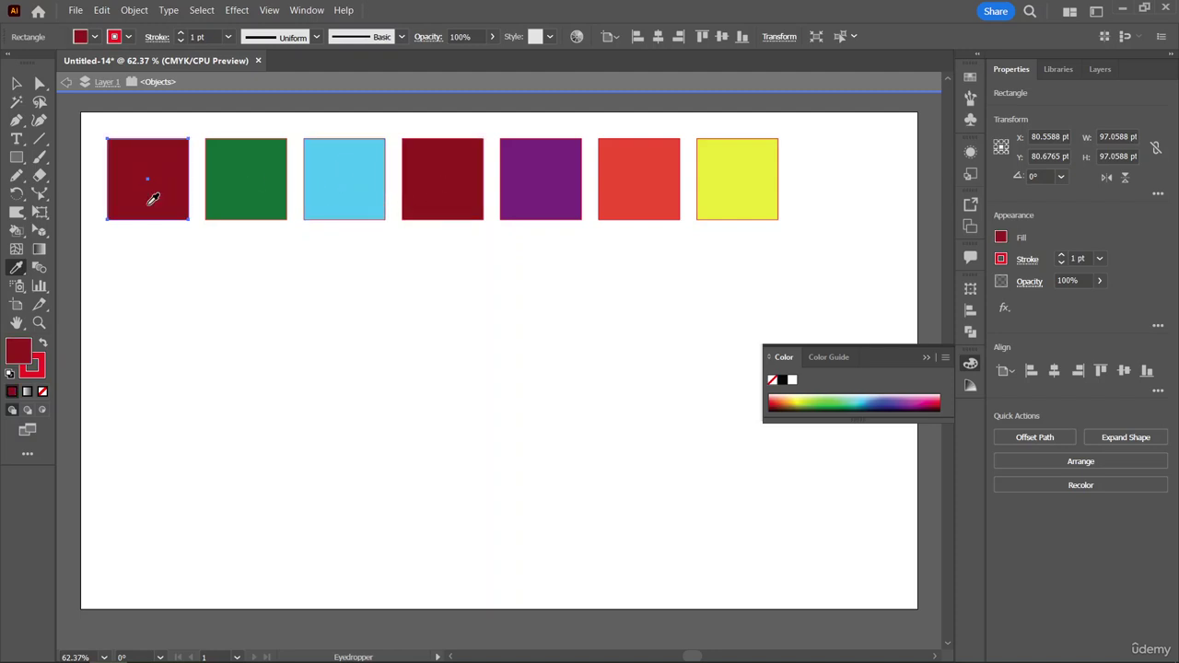
left_click(564, 160)
left_click(664, 167)
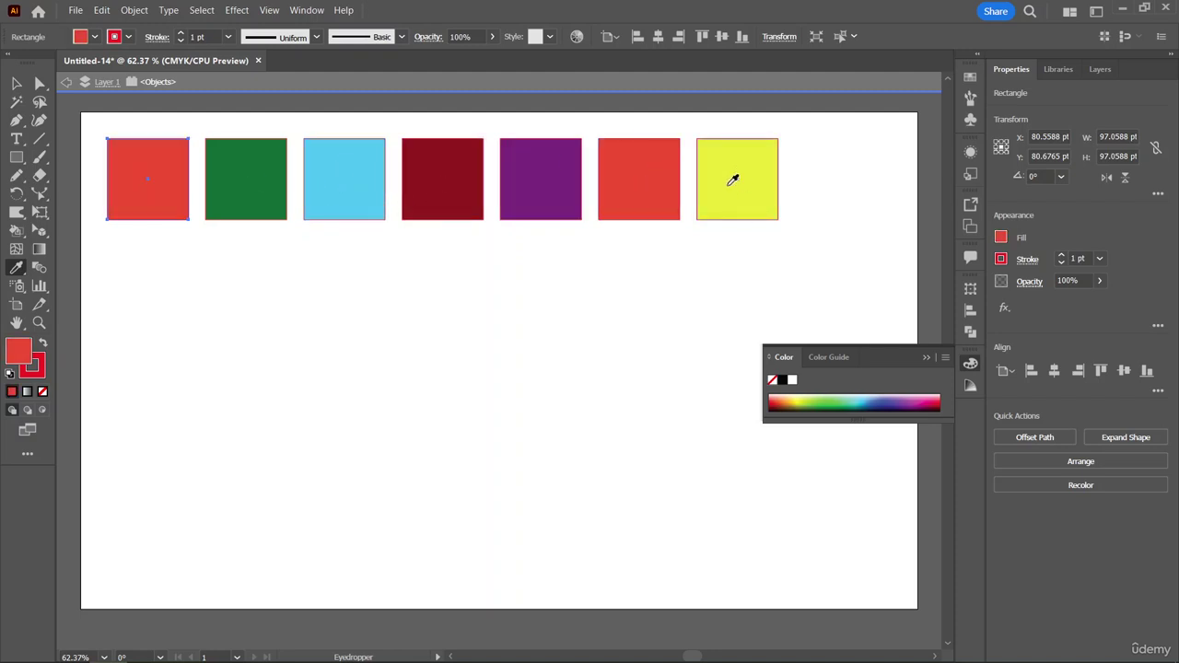
left_click(732, 180)
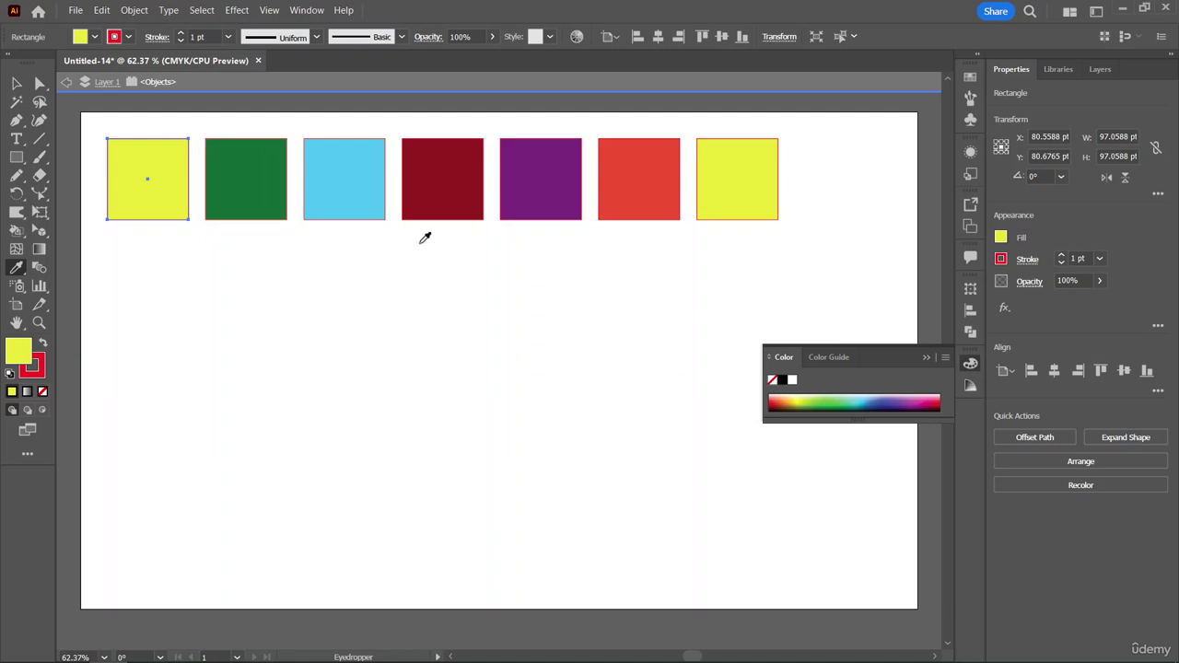
- Fill the first square with black, and try the same fill on the second square before undoing it there
left_click(782, 380)
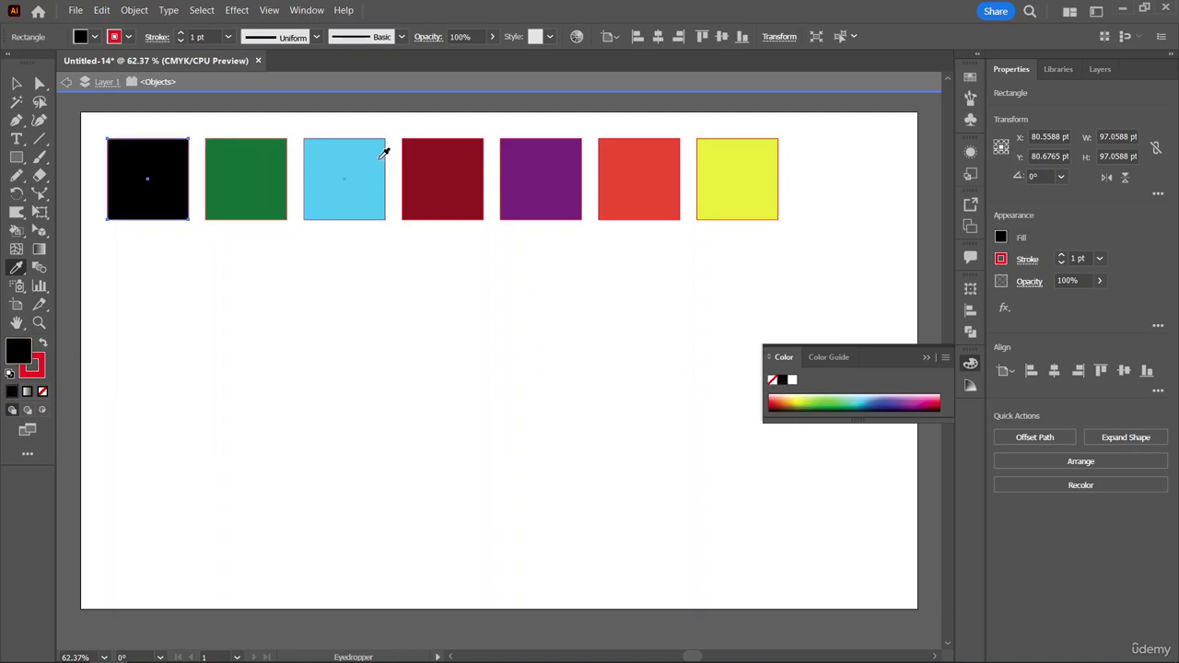
left_click(16, 83)
left_click(210, 184)
left_click(782, 379)
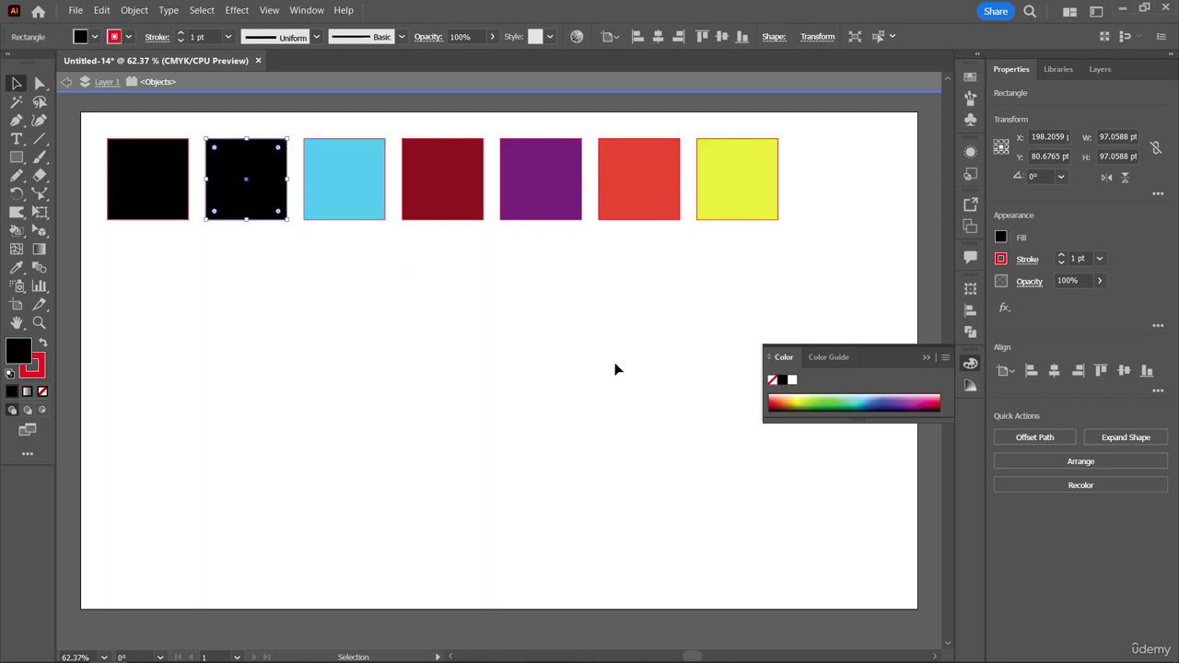
key("ctrl+z")
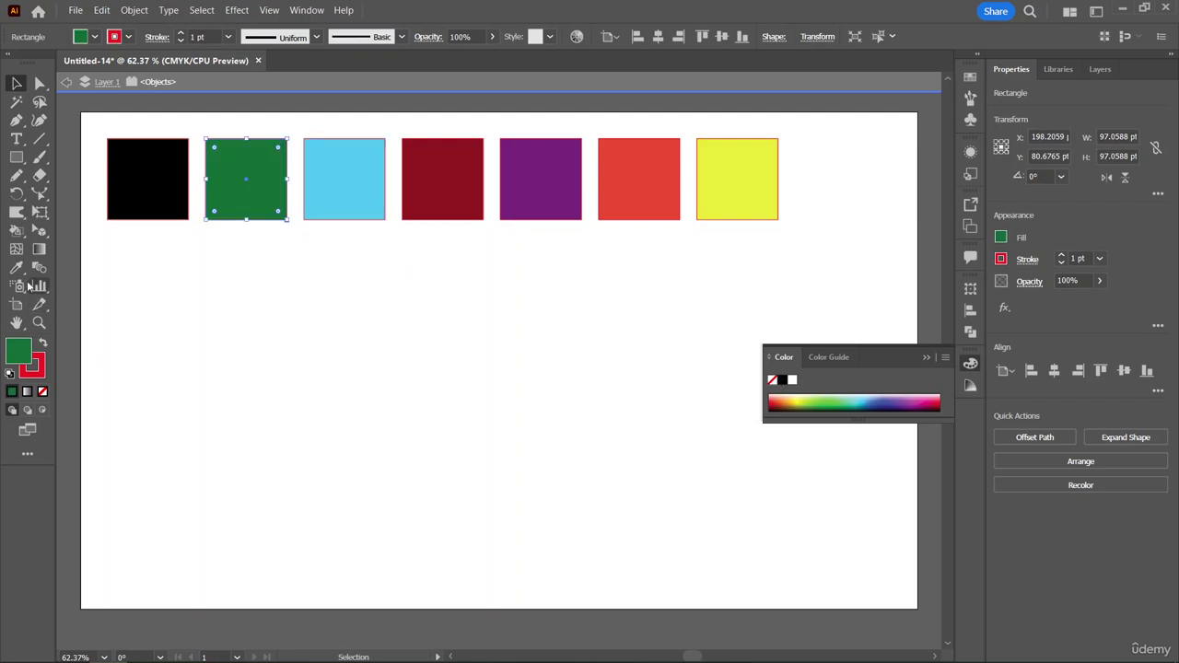
- Sample the other squares' colours in turn onto the second square with the Eyedropper, from black through to yellow
left_click(23, 269)
left_click(131, 191)
left_click(370, 189)
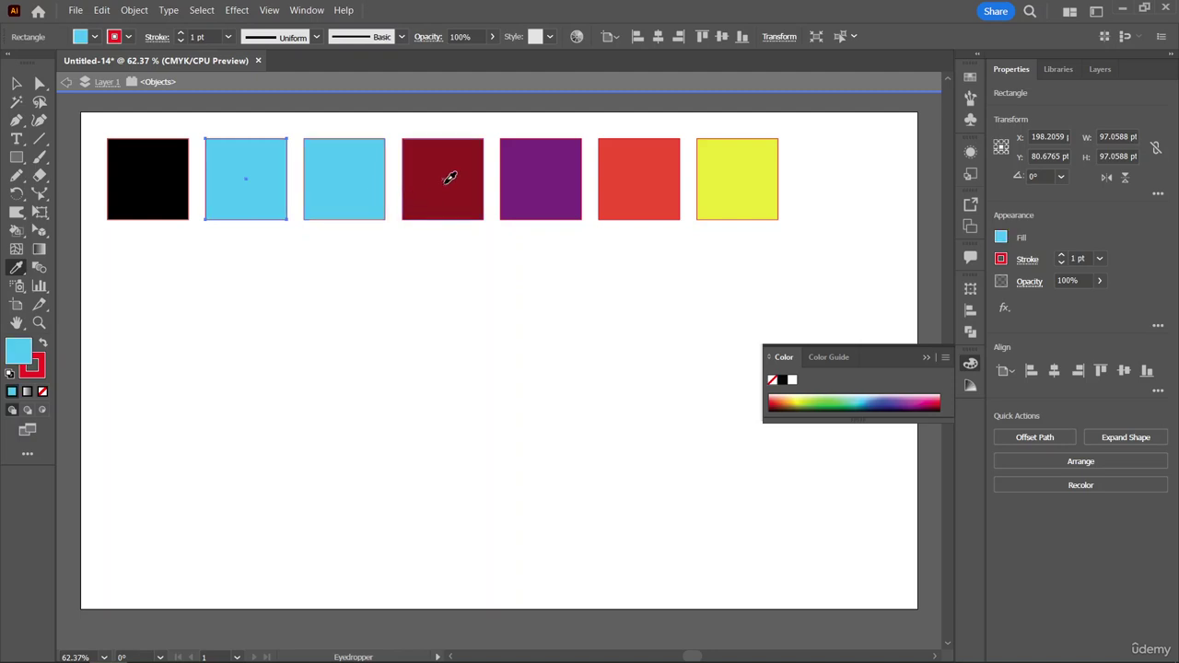
left_click(449, 179)
left_click(569, 193)
left_click(636, 185)
left_click(716, 179)
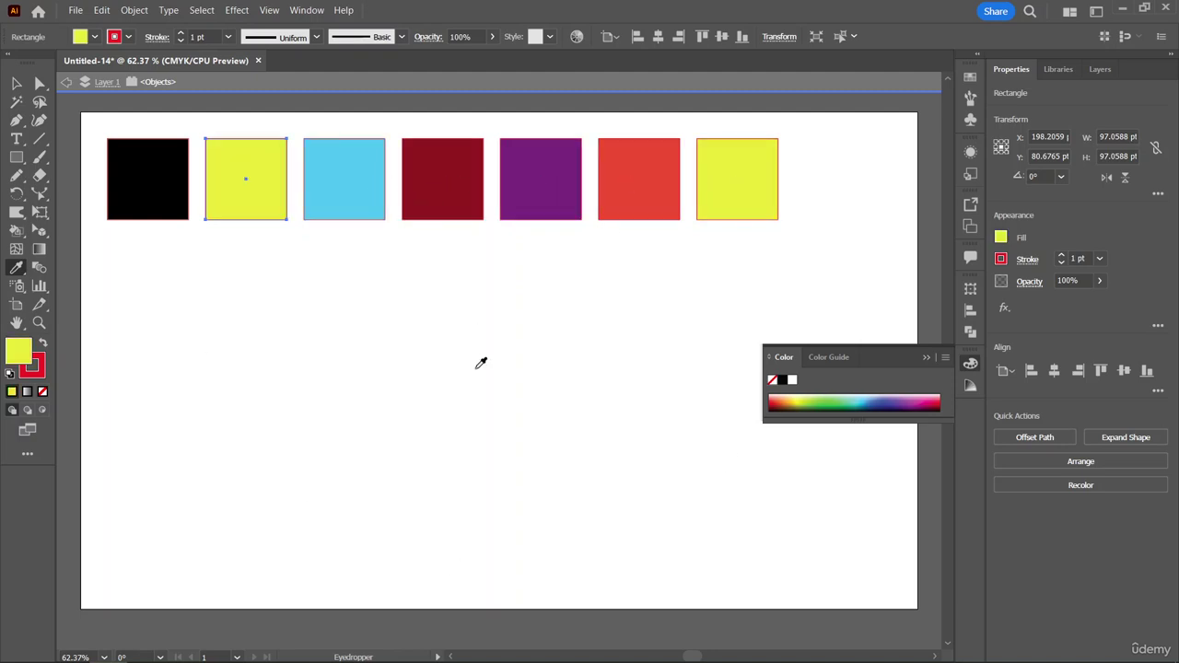
- Undo all the colour changes, copies and the drawn square until the artboard is empty, and return to the Selection tool
key("v")
key("ctrl+z")
key("ctrl+z")
key("ctrl+z")
key("ctrl+z")
key("ctrl+z")
key("ctrl+z")
key("ctrl+z")
key("ctrl+z")
key("ctrl+z")
key("ctrl+z")
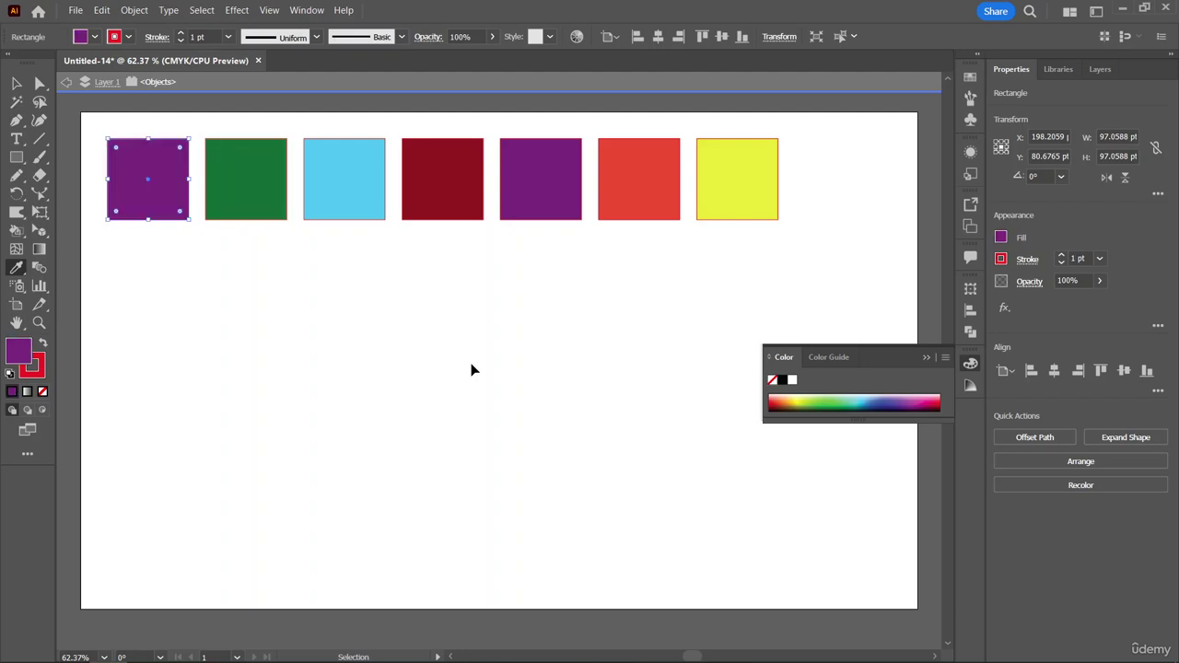
key("ctrl+z")
key("ctrl+z")
key("ctrl+z")
key("ctrl+z")
key("ctrl+z")
key("ctrl+z")
key("ctrl+z")
key("ctrl+z")
key("i")
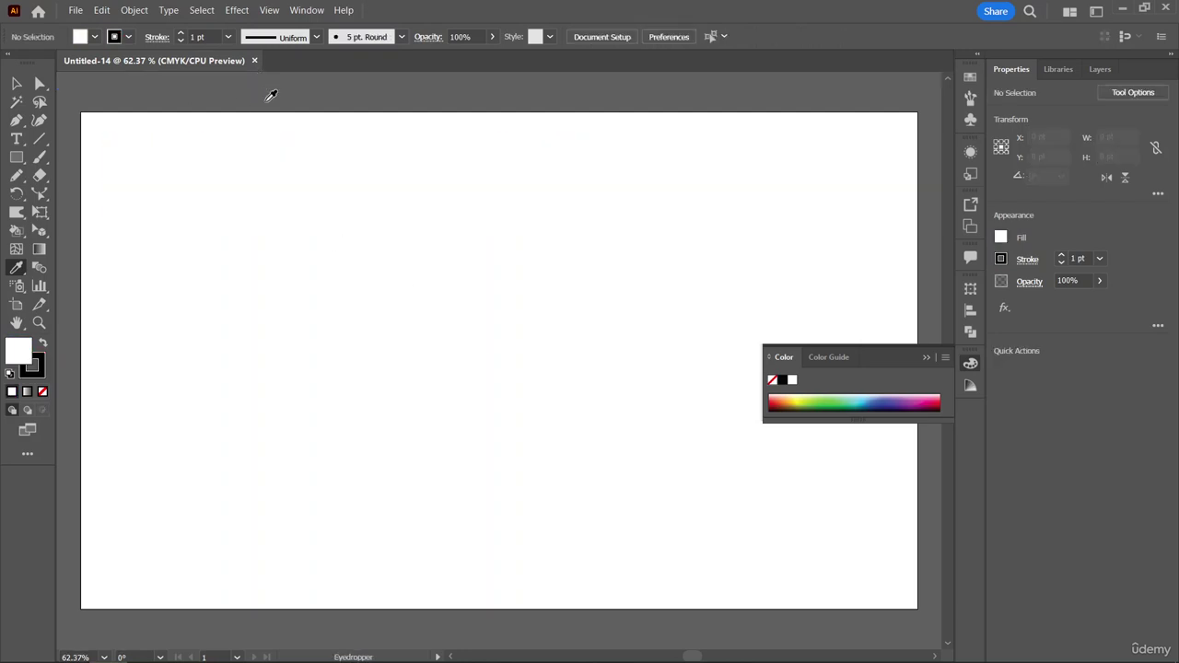
left_click(17, 83)
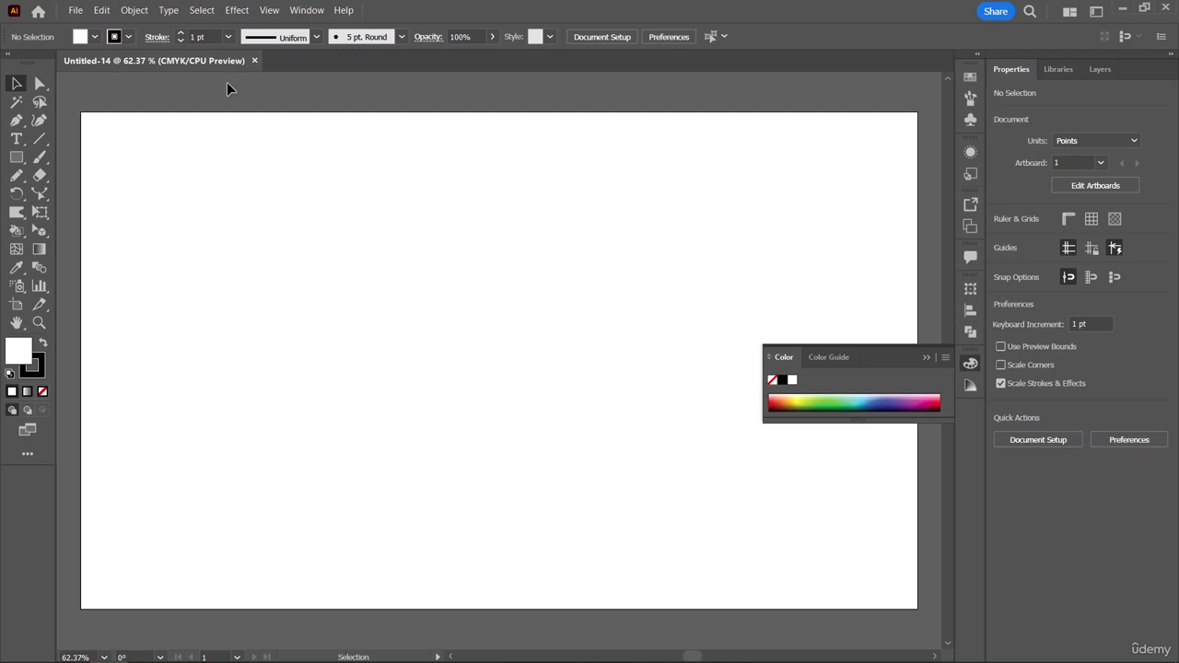
- Bring up the document with the desk lamp photo and draw a square about 179.5 pt wide beside the photo
right_click(349, 58)
left_click(408, 125)
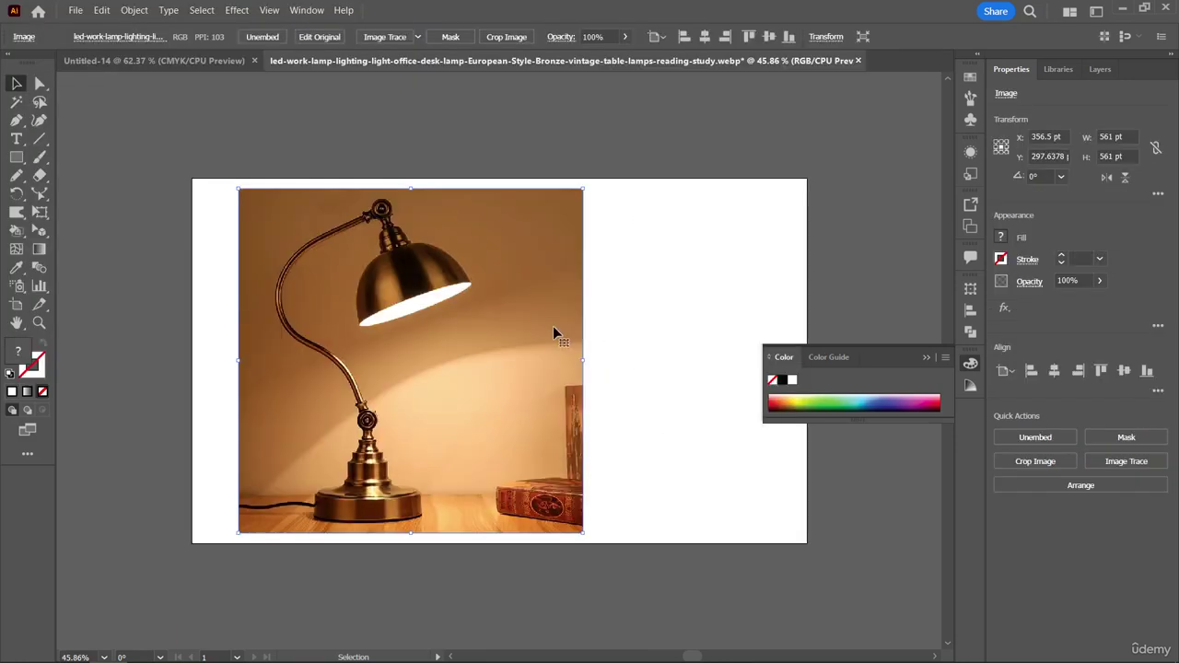
key("m")
left_click_drag(654, 266, 765, 376)
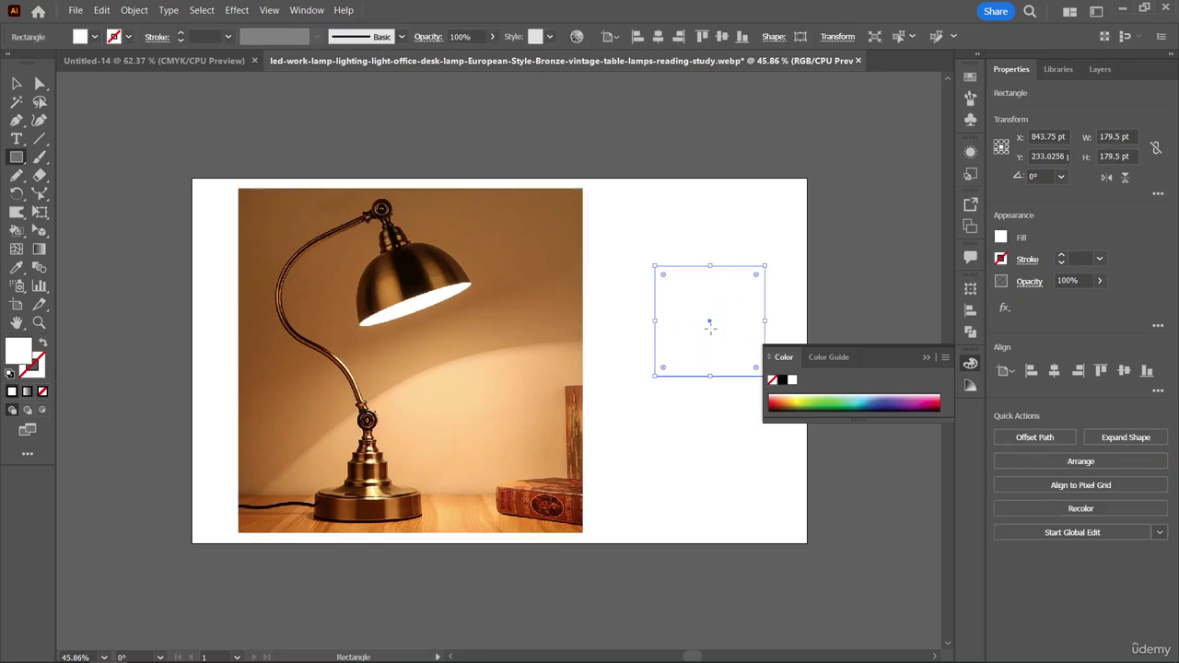
- Use the Eyedropper to sample different tones of the lamp photo in turn onto the square, from near-black through peach to brown
left_click(16, 267)
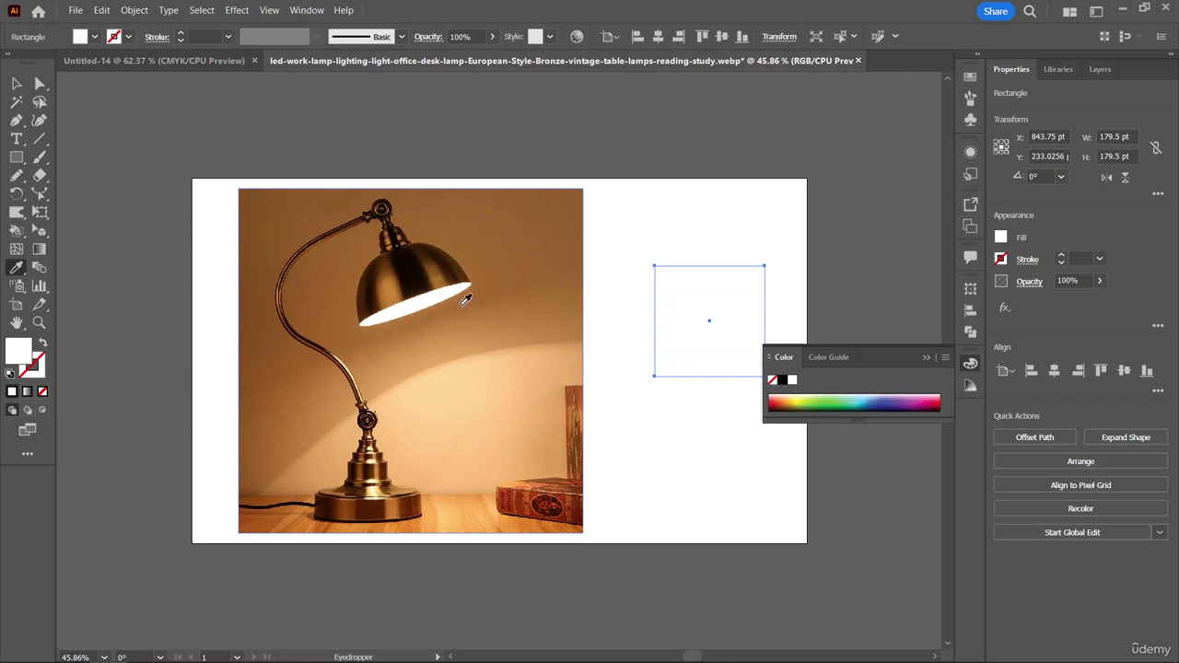
left_click(420, 275)
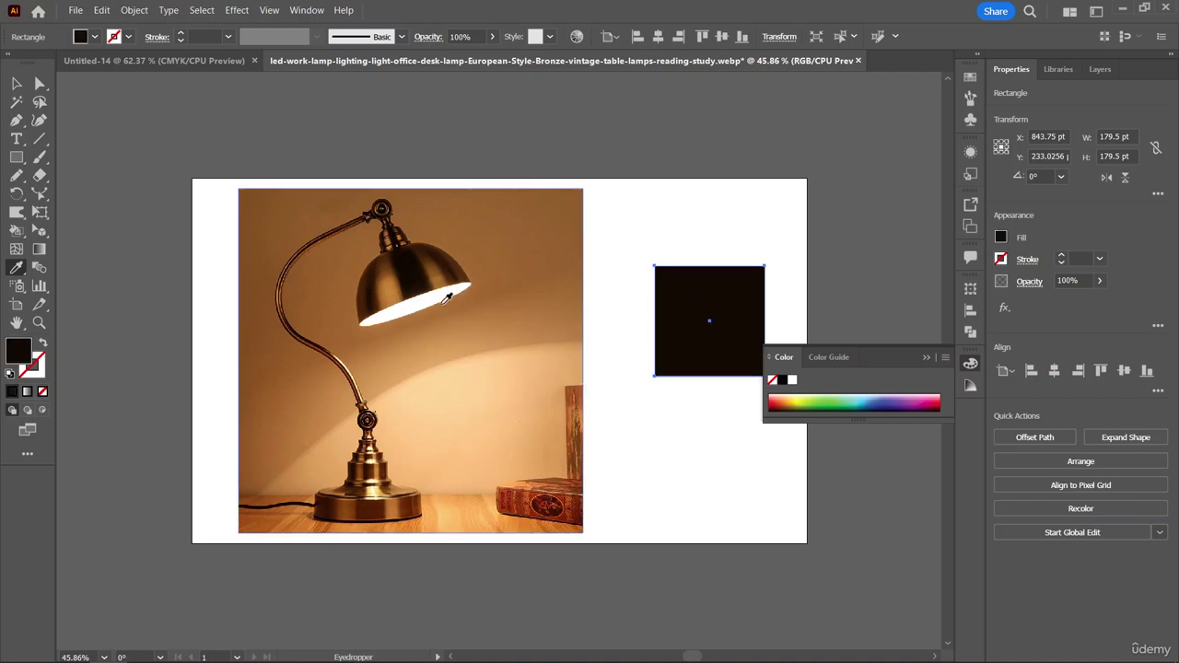
left_click(442, 276)
left_click(424, 310)
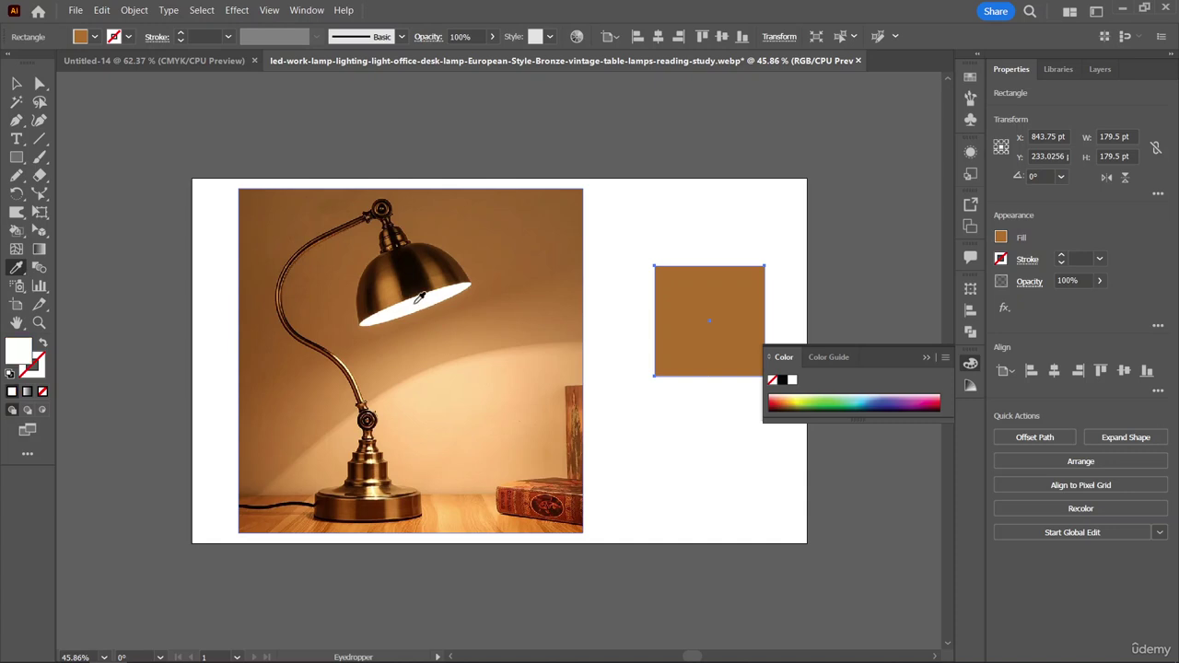
left_click(431, 322)
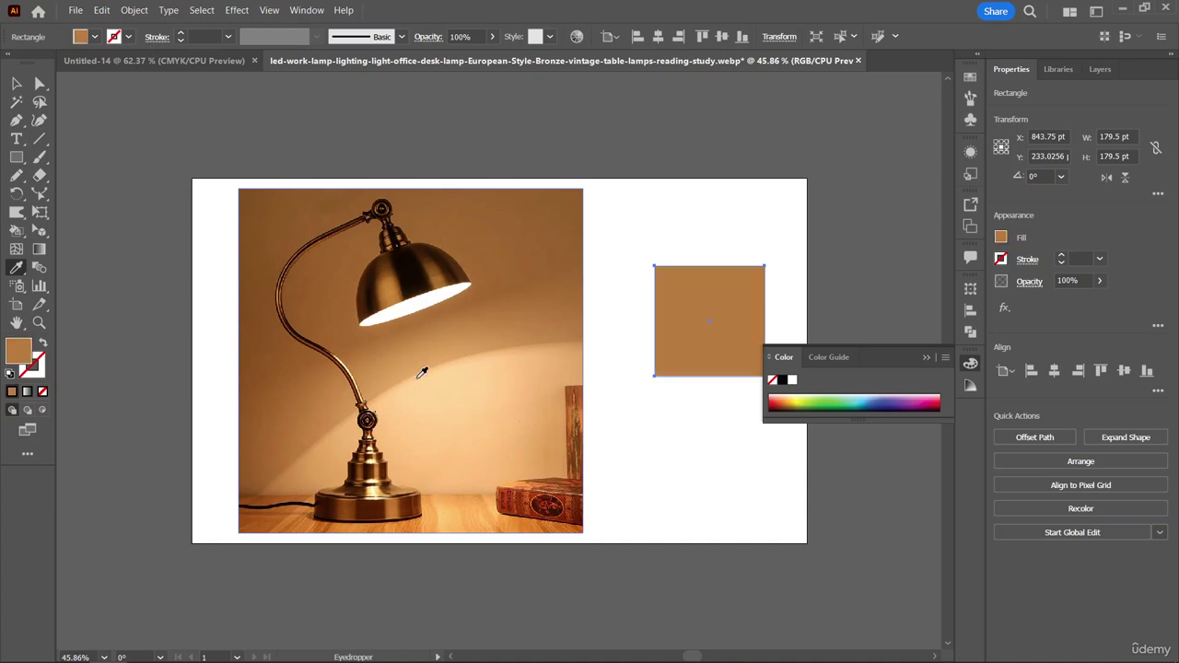
left_click(422, 370)
left_click(486, 442)
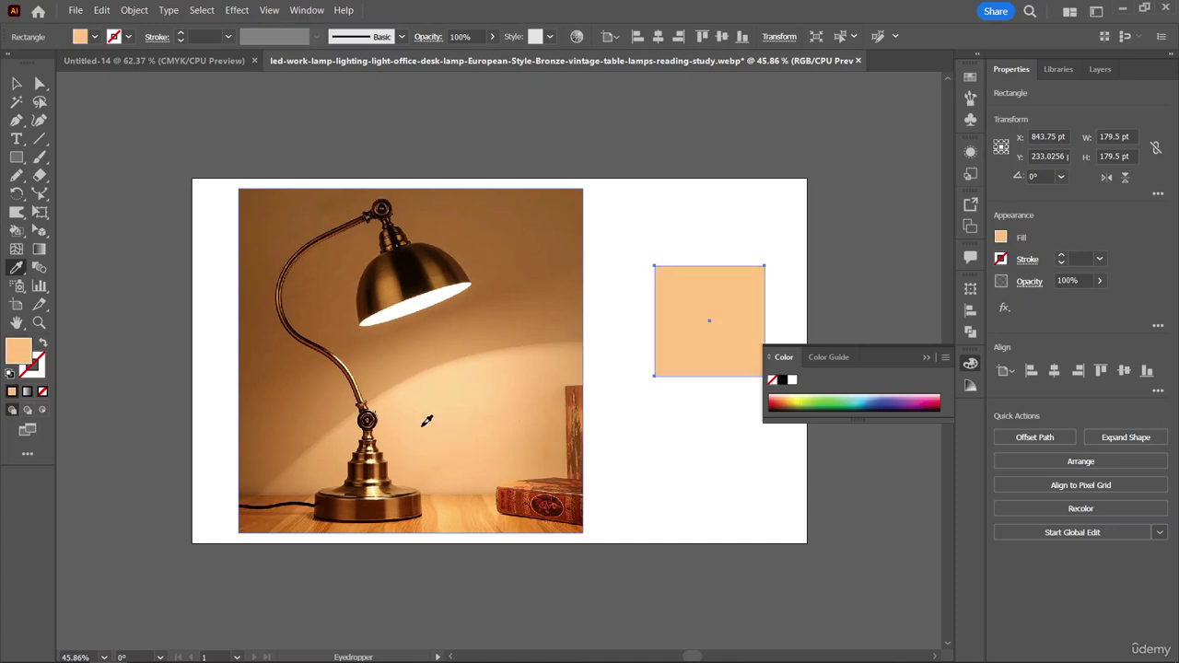
left_click(334, 377)
left_click(301, 420)
left_click(322, 462)
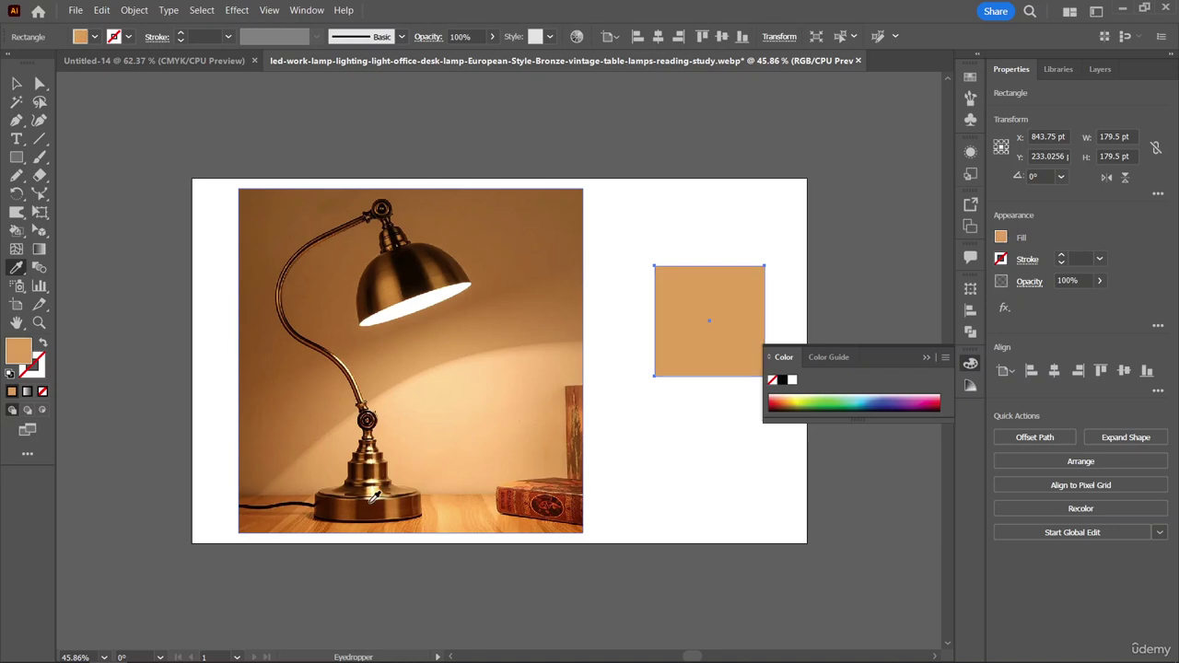
left_click(568, 467)
left_click(563, 482)
left_click(582, 450)
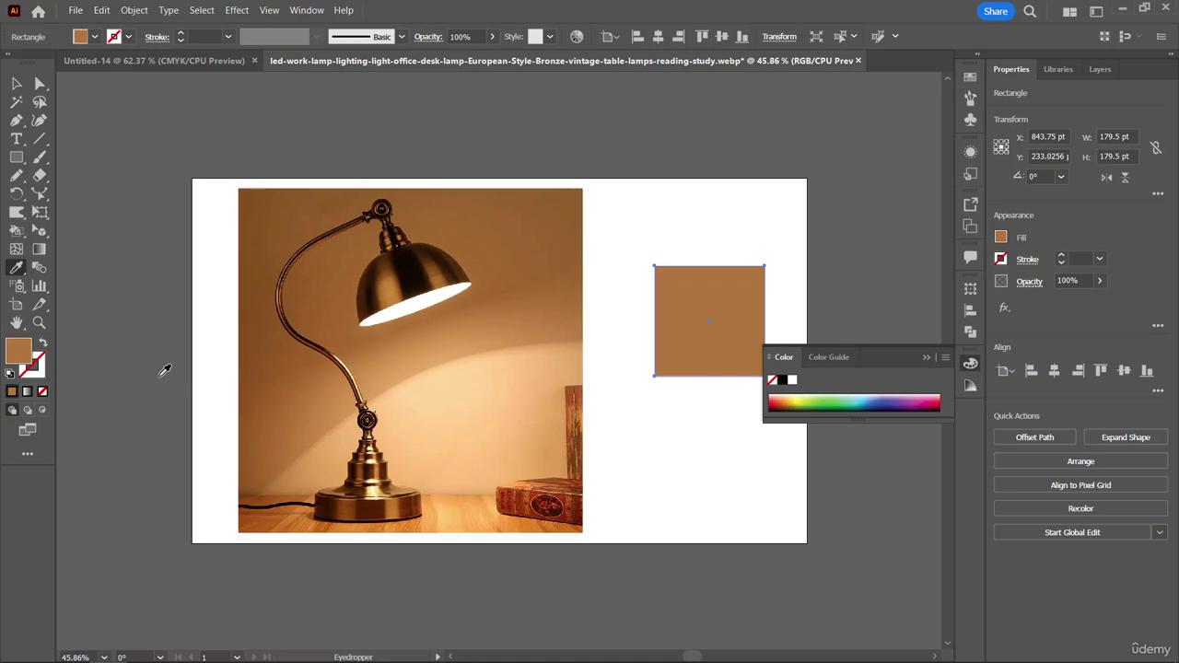
- Delete the lamp photo and move the brown square to the upper-left part of the artboard
left_click(17, 84)
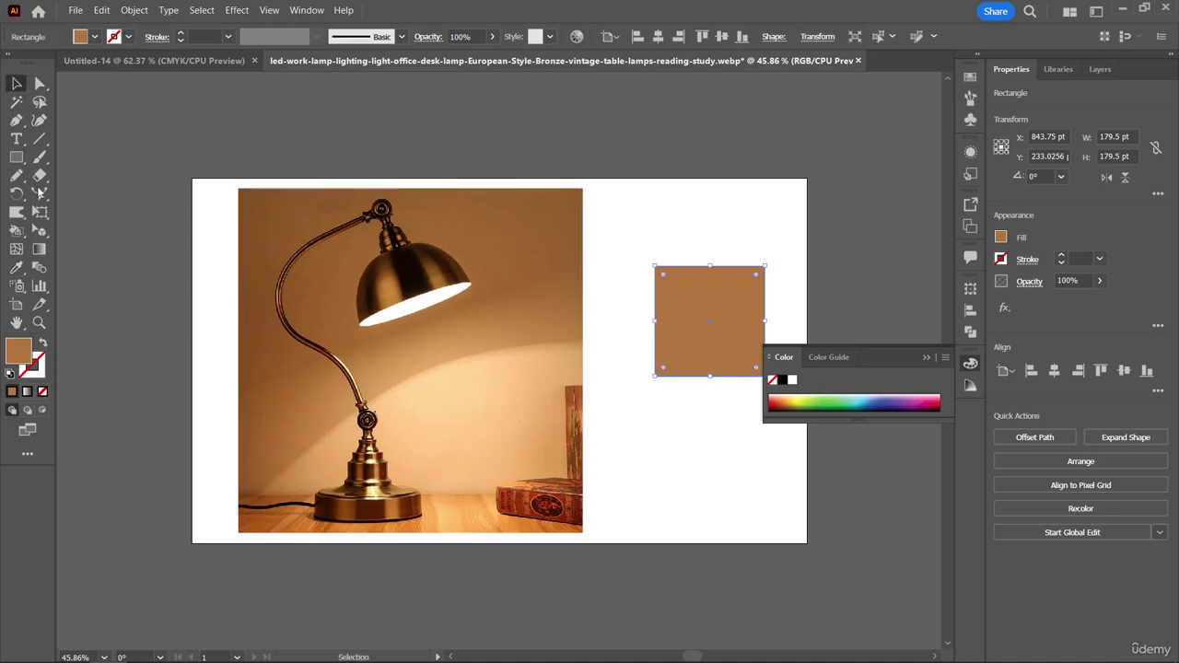
left_click(23, 274)
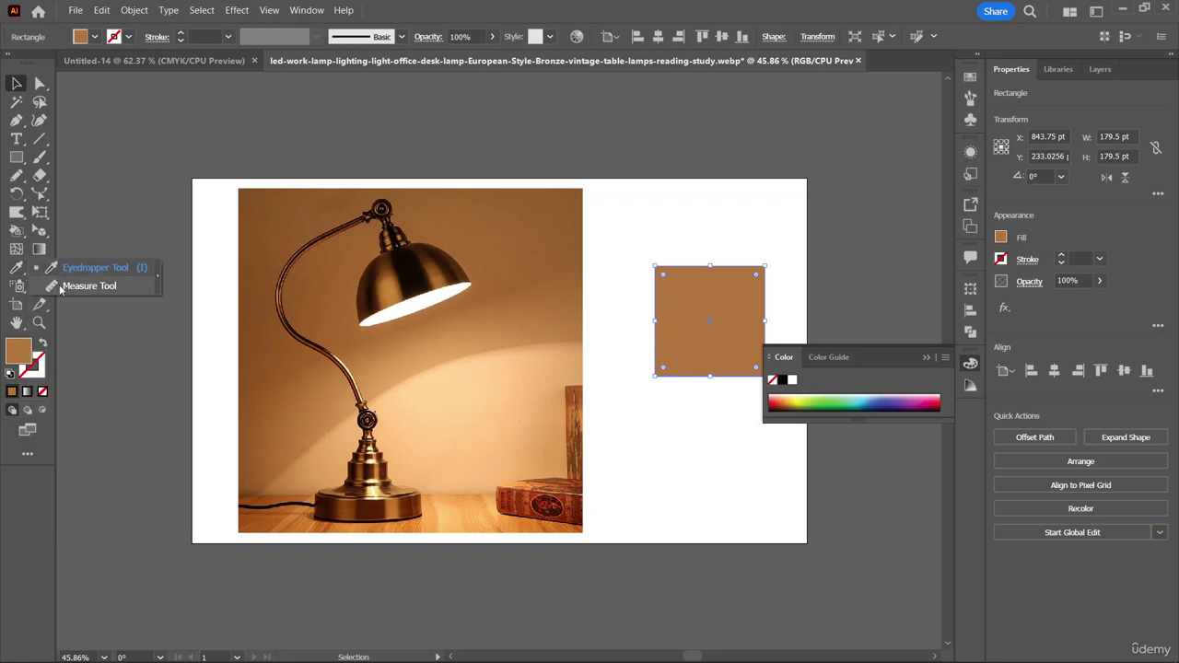
left_click(428, 313)
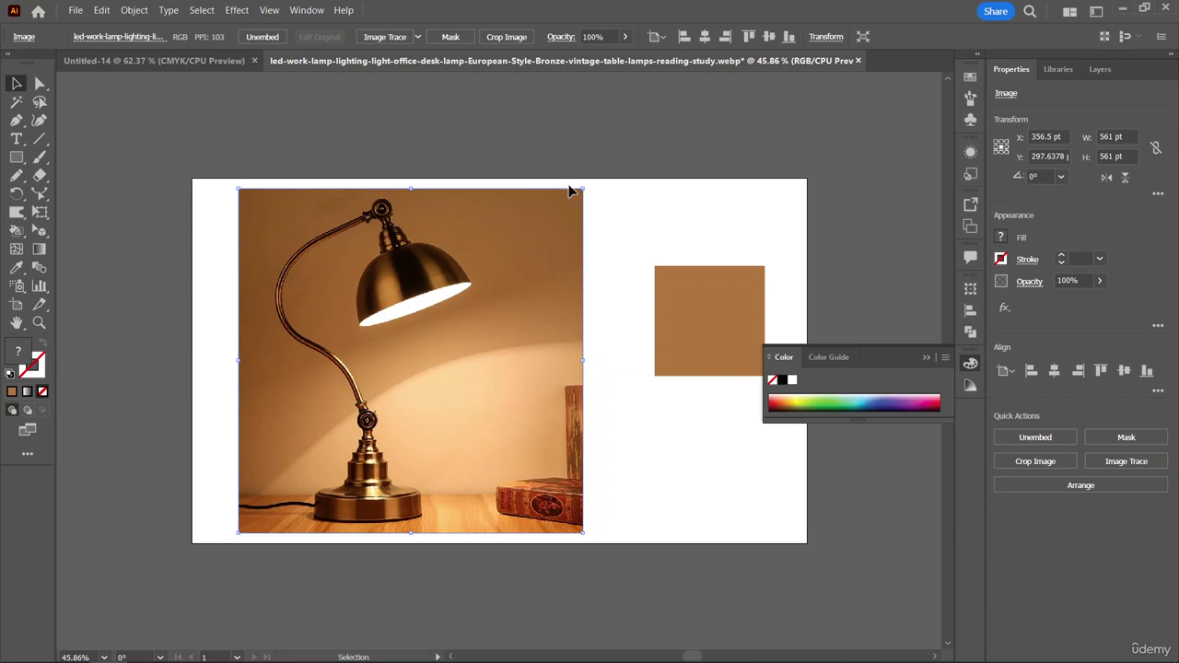
key("Delete")
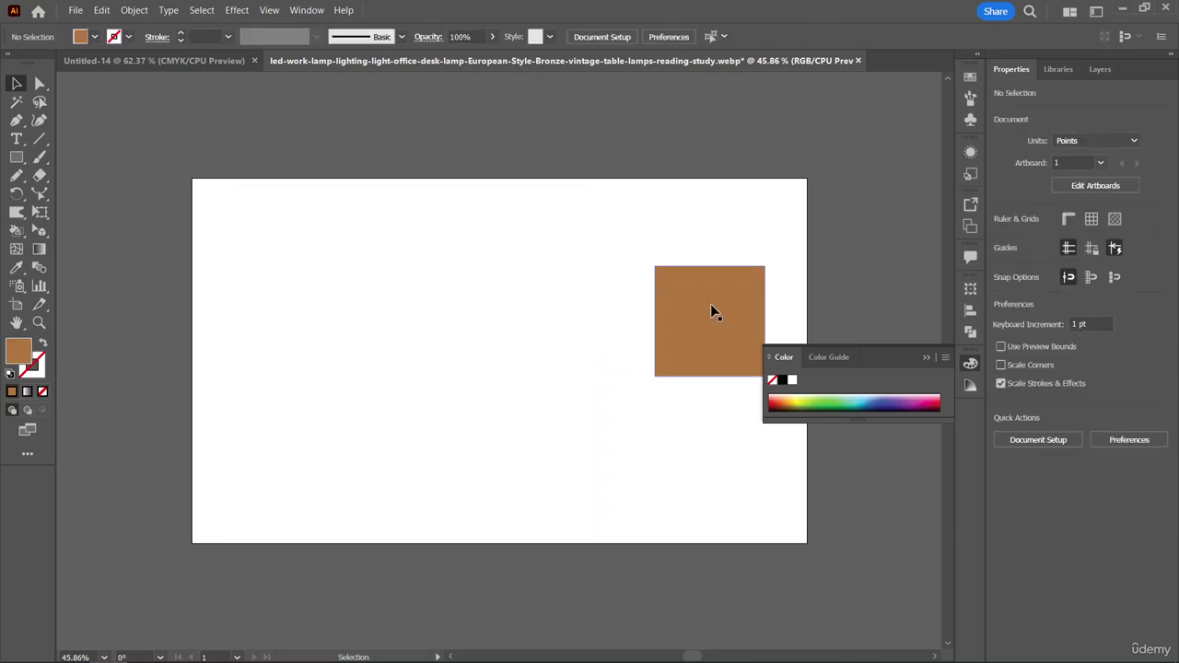
left_click_drag(710, 311, 390, 279)
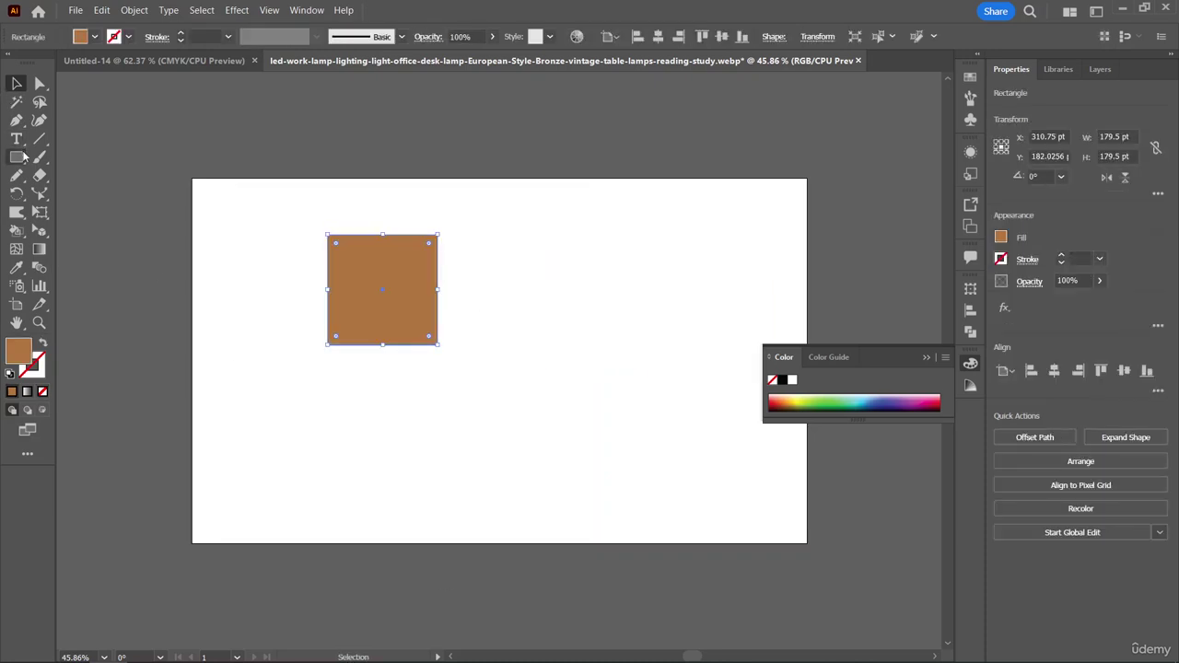
- Draw a circle about 119 pt across with the Ellipse tool on the right side of the artboard
left_click(18, 156)
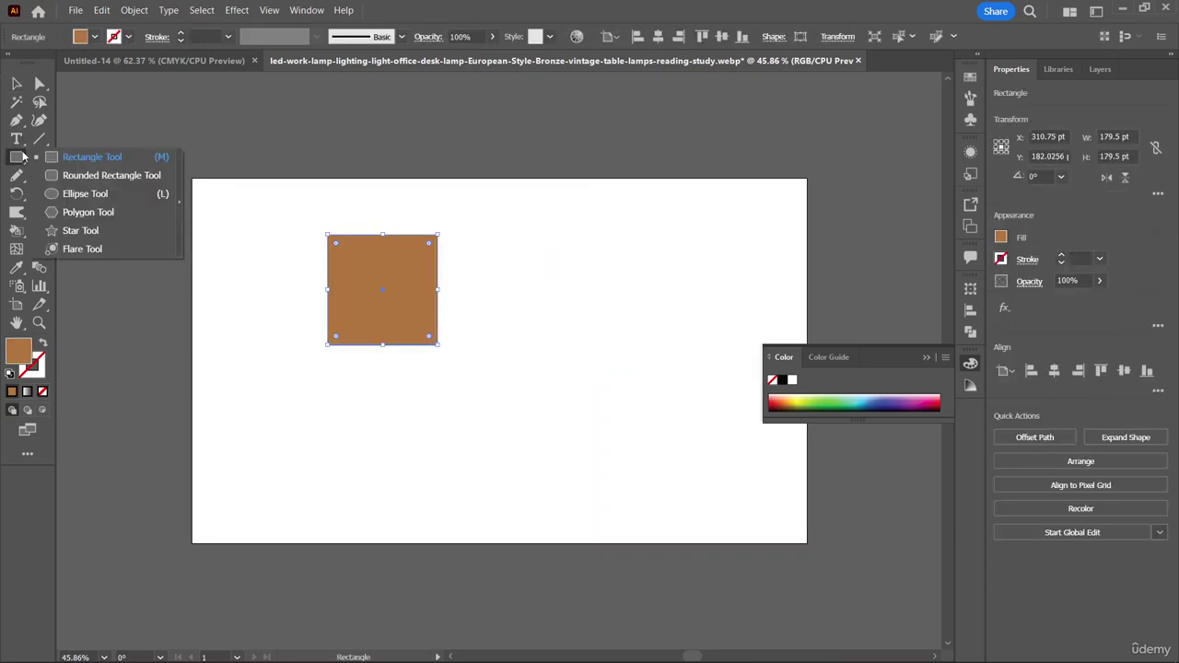
left_click(84, 194)
left_click_drag(597, 302, 672, 375)
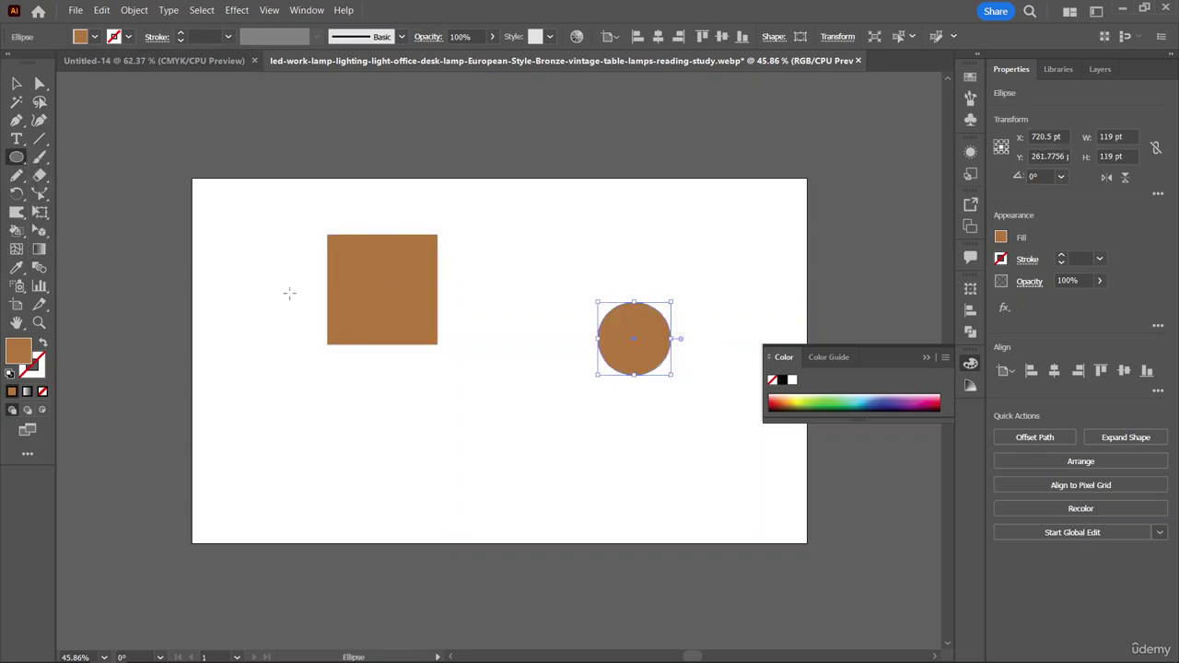
- View the Measure tool's Guides & Grid preferences without changing them, and measure from inside the circle to its left edge
left_click_drag(16, 267, 92, 286)
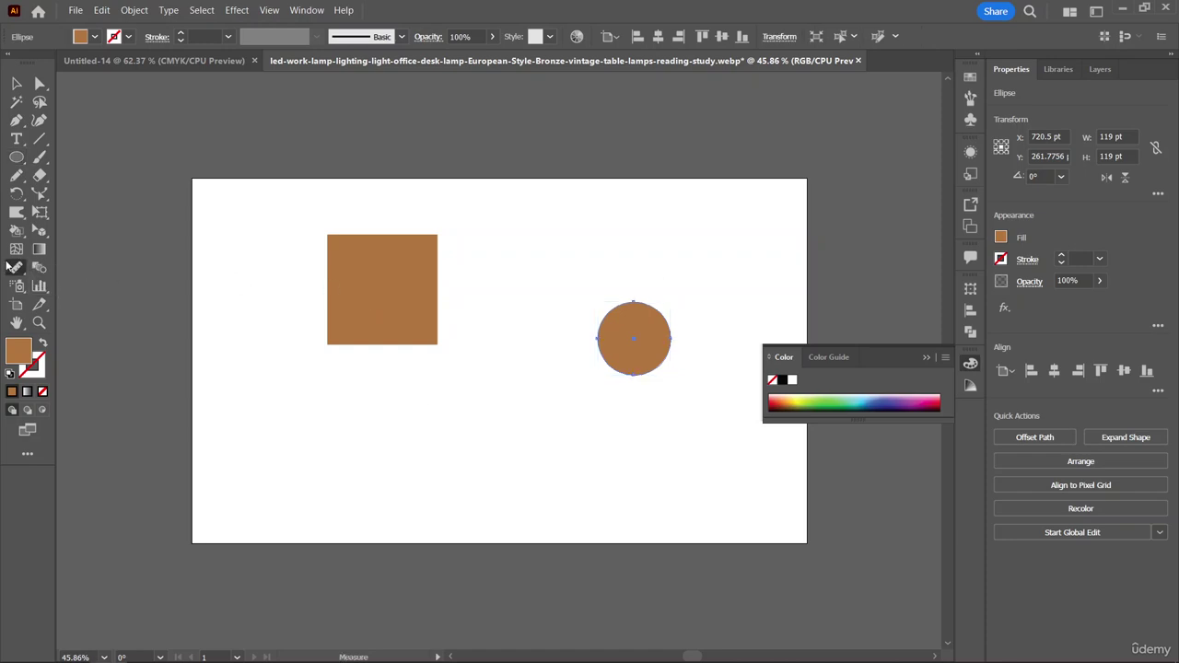
double_click(16, 267)
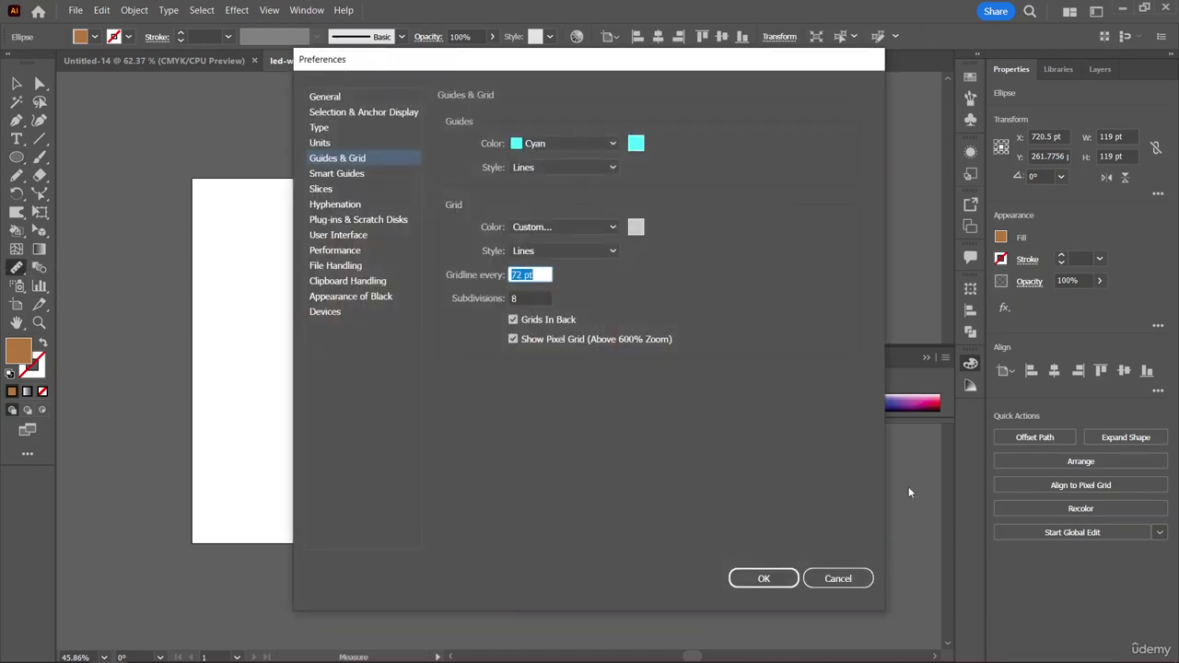
left_click(835, 579)
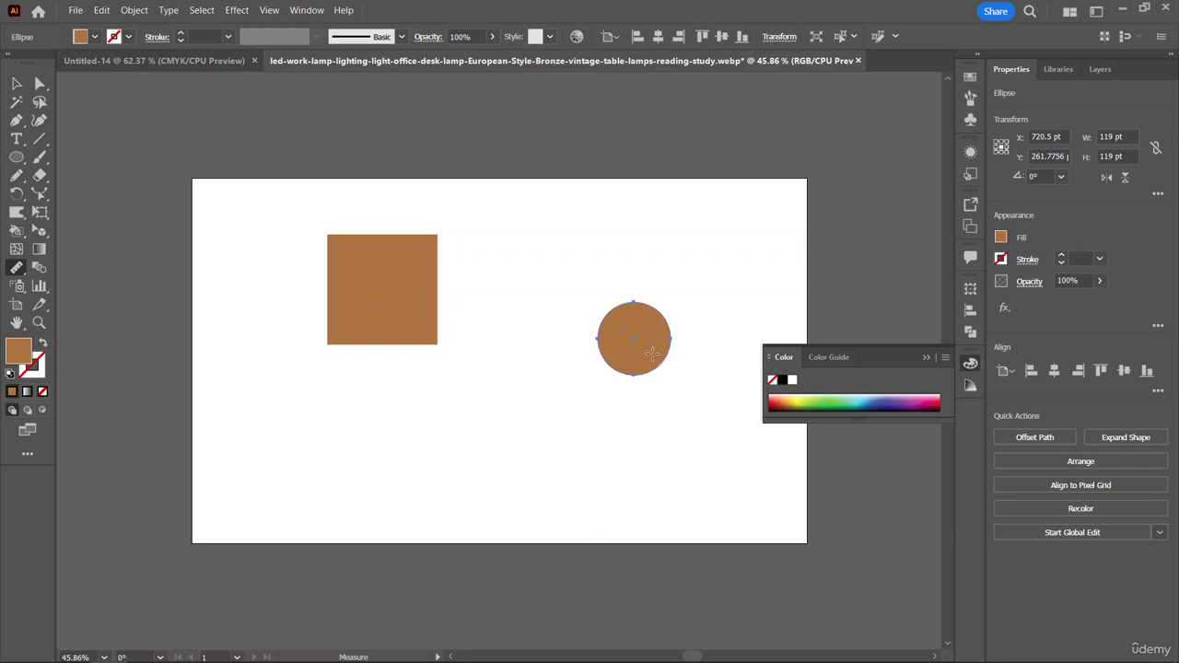
left_click(646, 352)
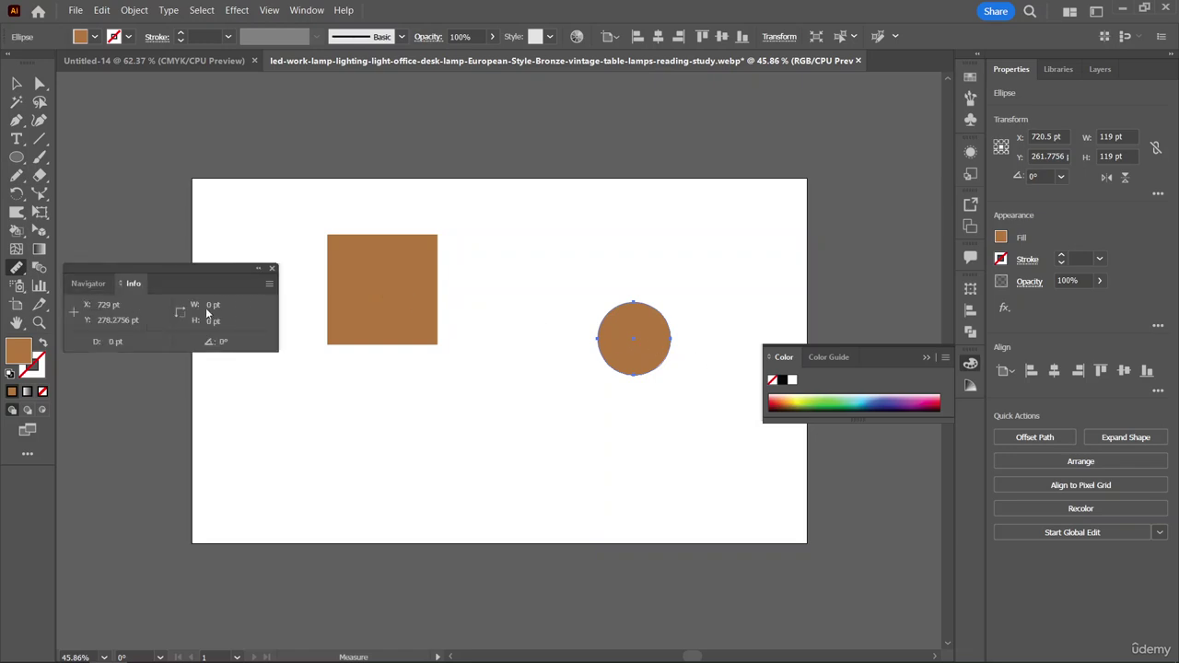
left_click_drag(651, 353, 595, 338)
- Move the circle up and closer to the square, and select the square to read its dimensions
left_click(17, 83)
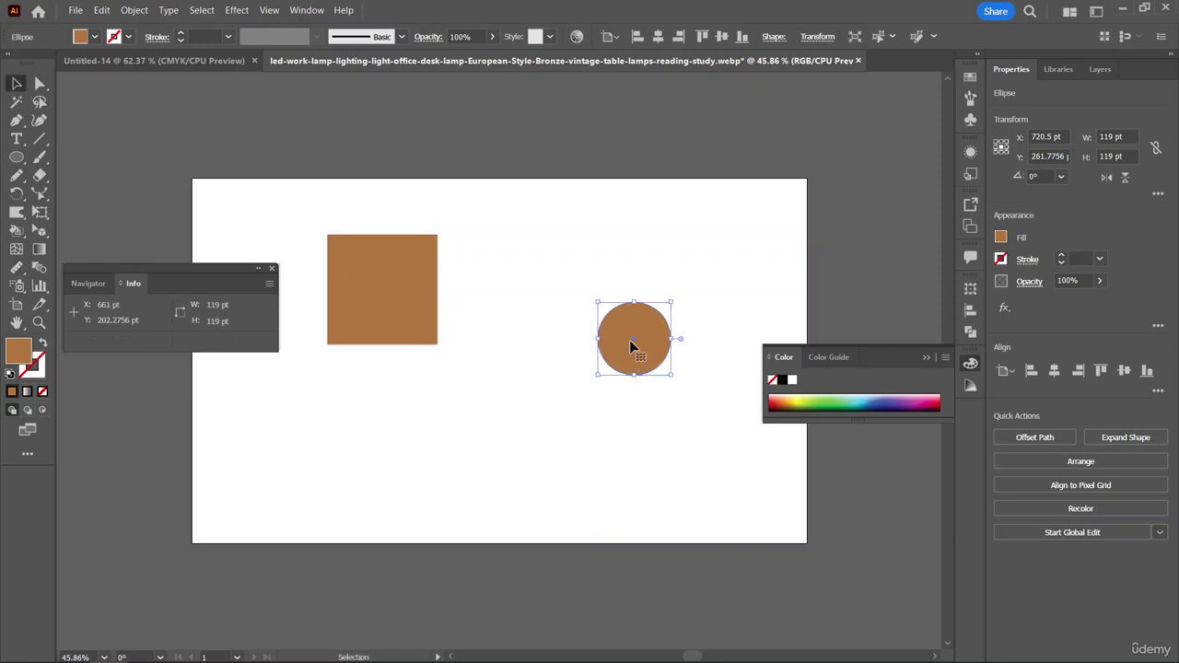
left_click_drag(629, 340, 542, 295)
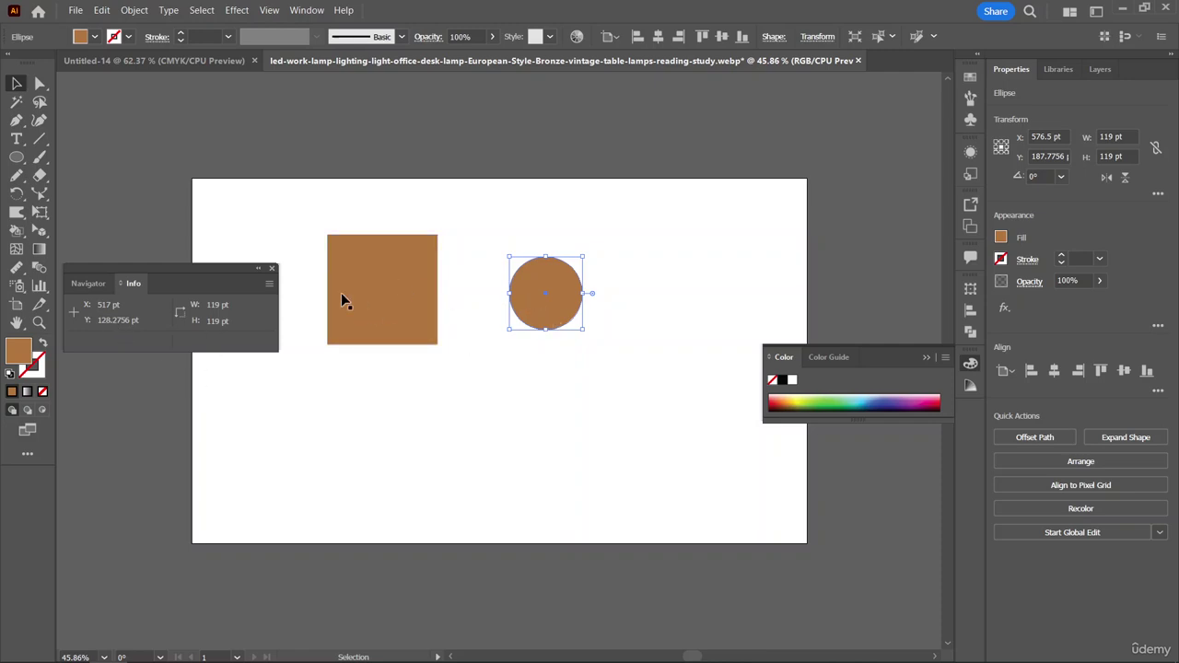
left_click(372, 285)
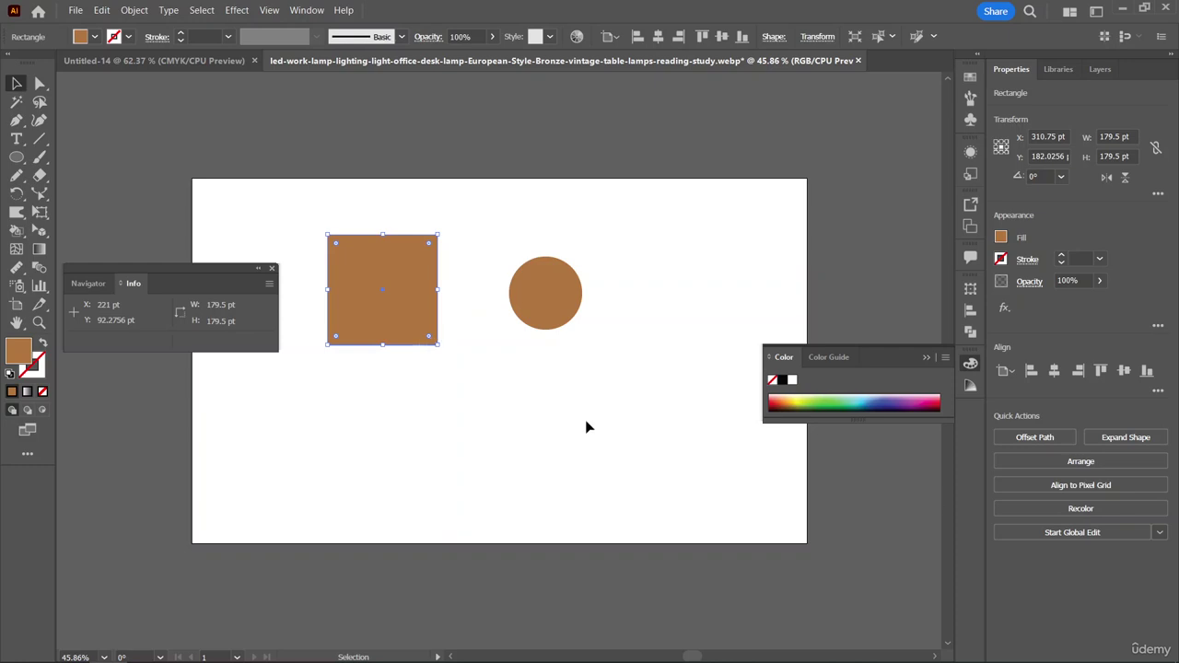
left_click(557, 419)
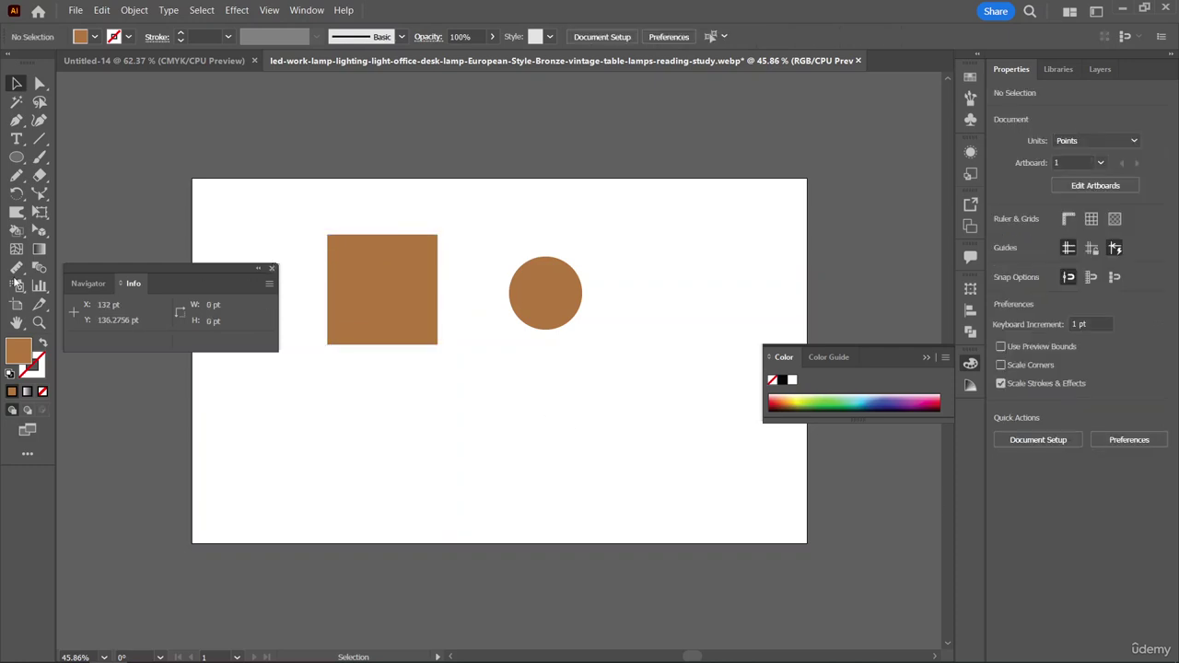
- Check the tools grouped with the Measure tool and close the Info readout
left_click(18, 268)
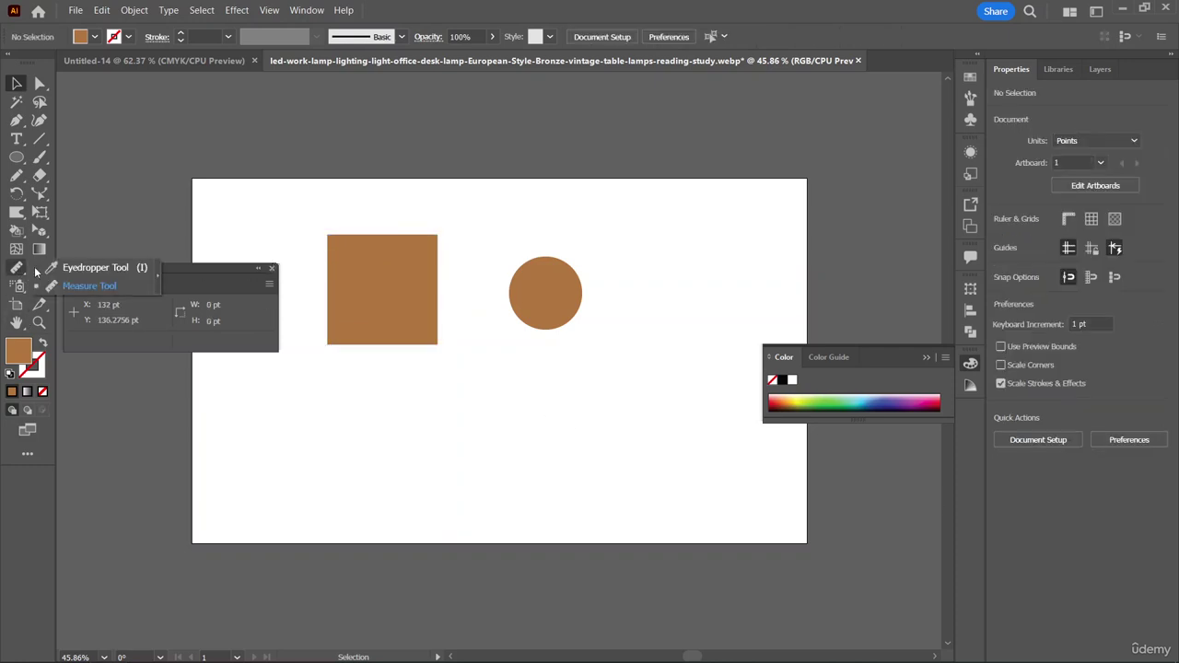
left_click(271, 273)
left_click(271, 269)
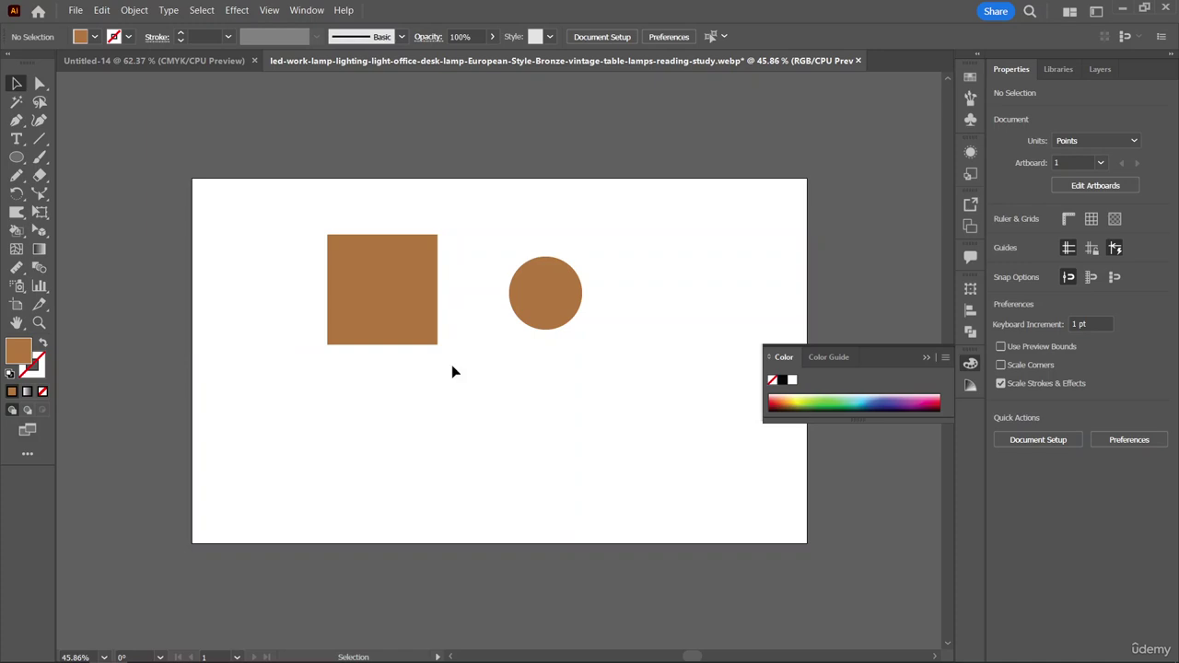
- With the Ellipse tool active, apply the default gradient as the fill, close its settings, and replace it with orange
key("l")
key("period")
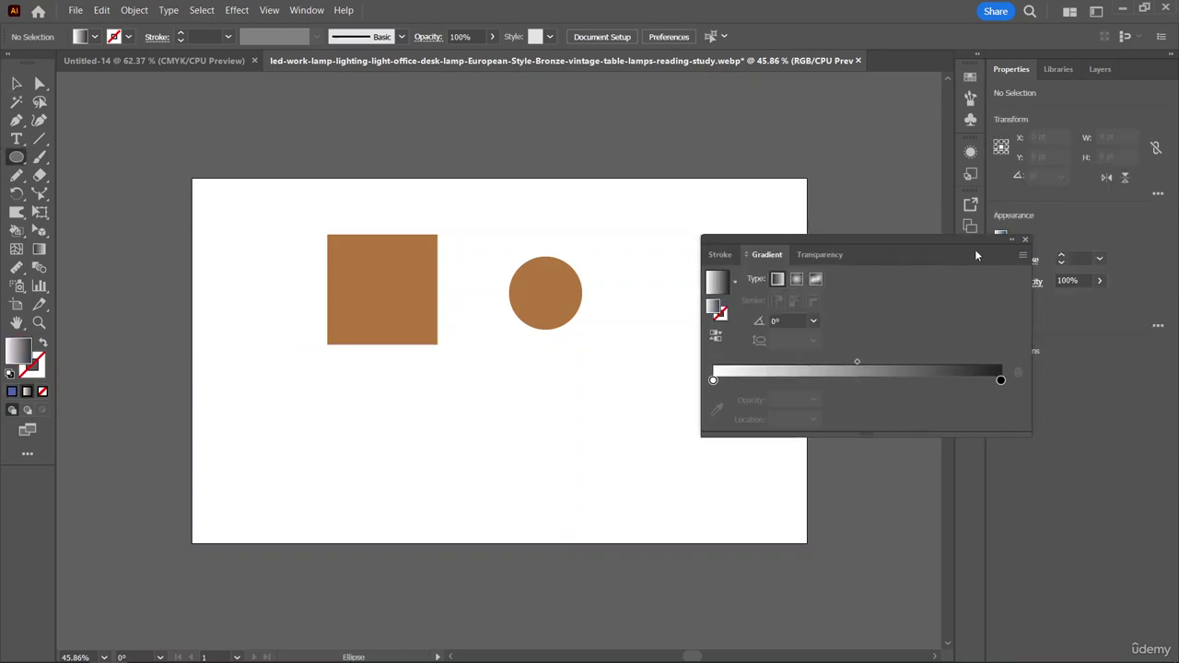
left_click(1024, 240)
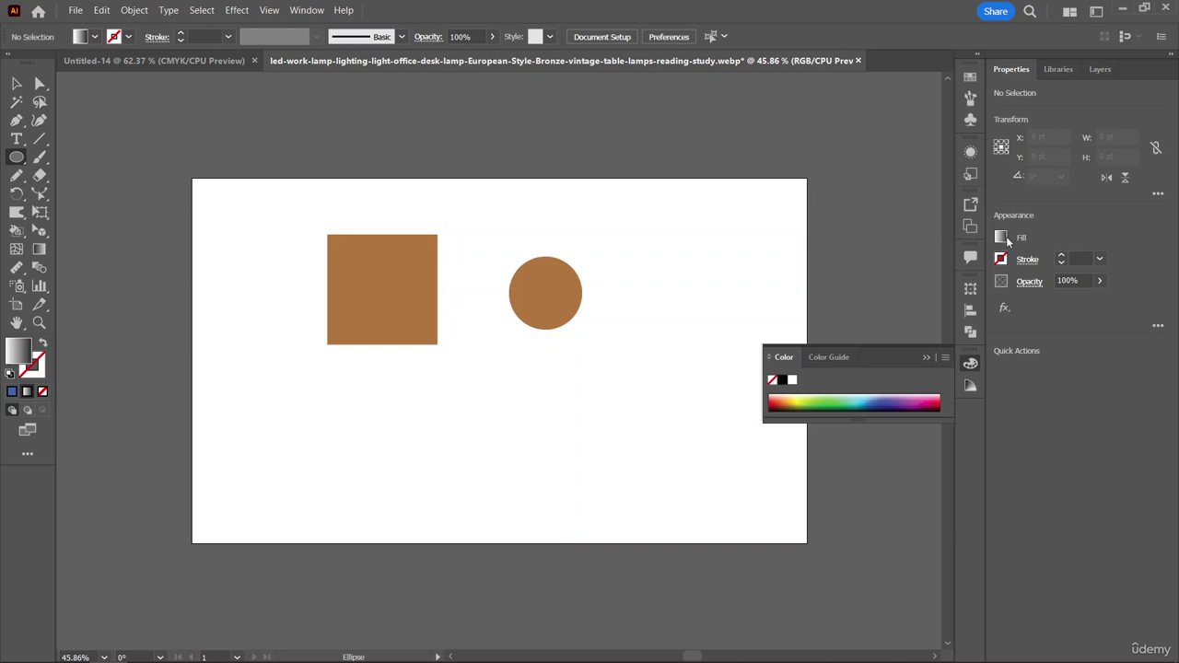
left_click(1008, 241)
left_click(846, 396)
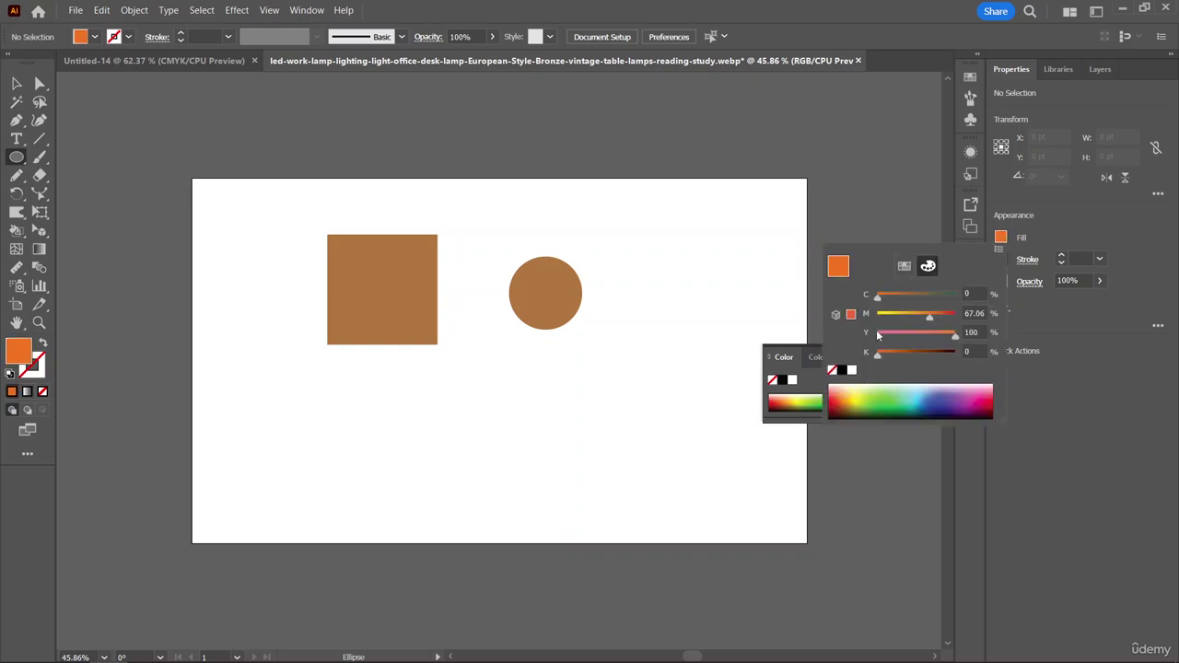
left_click(977, 229)
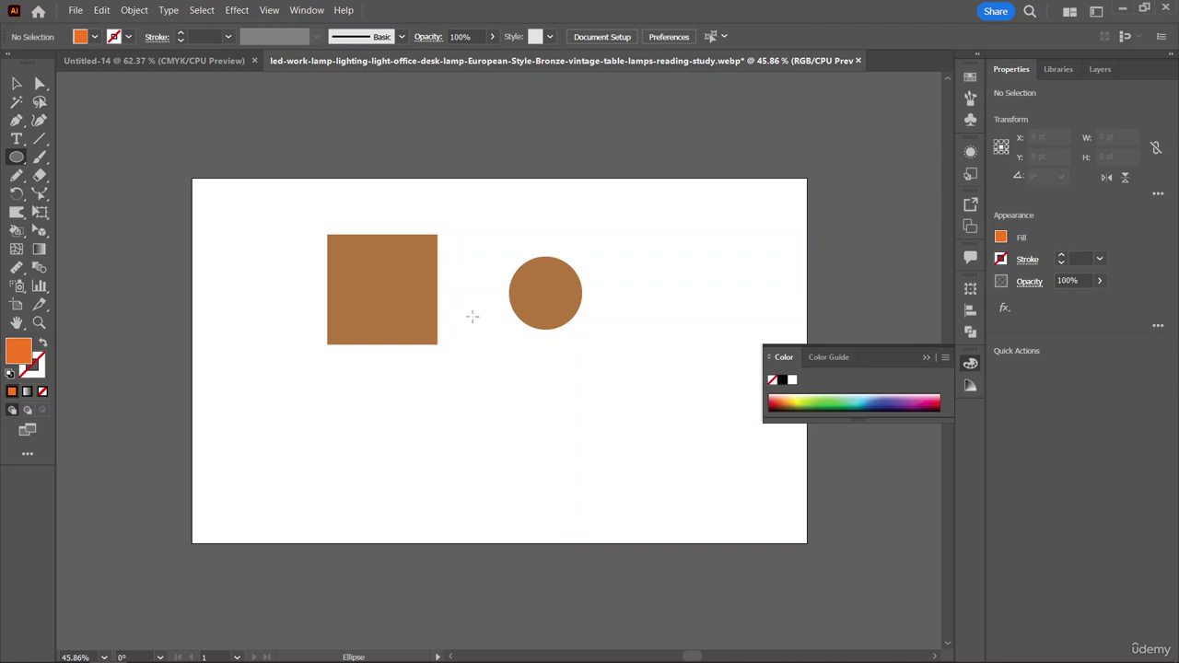
- Delete the brown square and the circle from the artboard
left_click(16, 83)
left_click(390, 256)
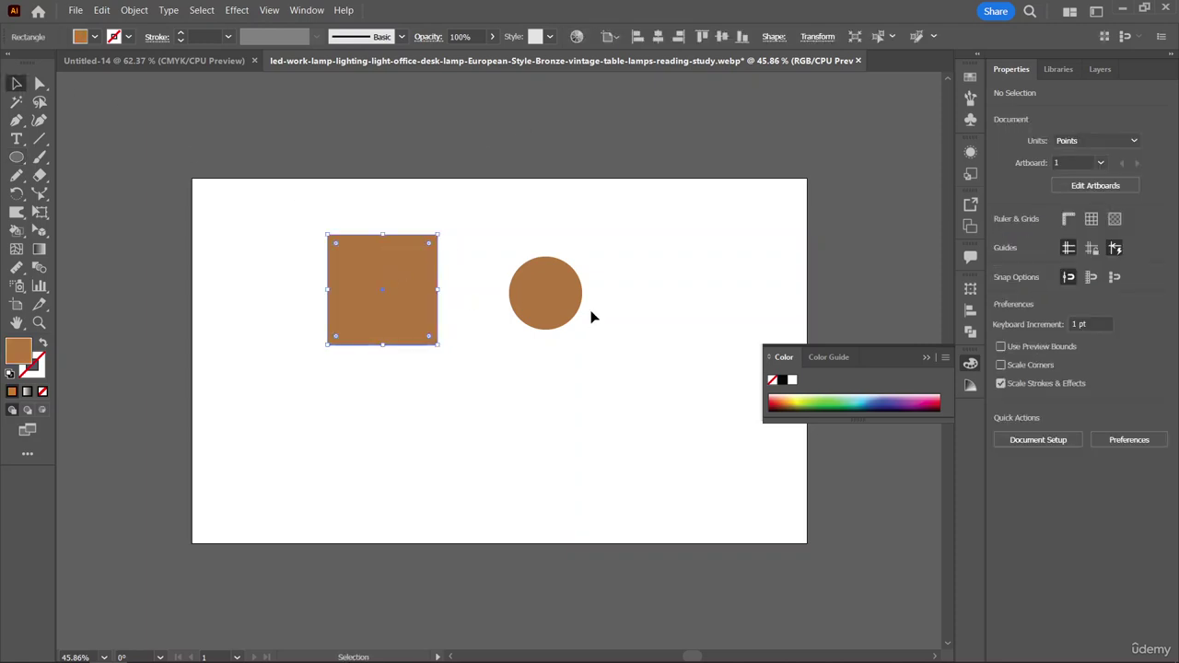
key("Delete")
left_click(564, 307)
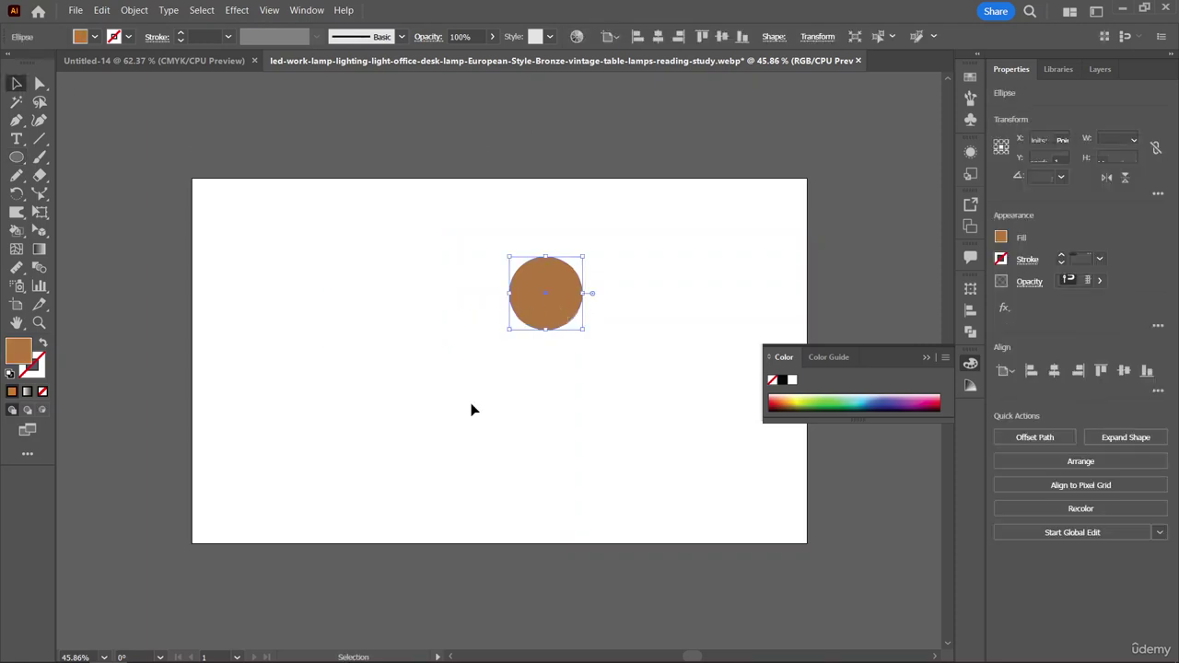
key("Delete")
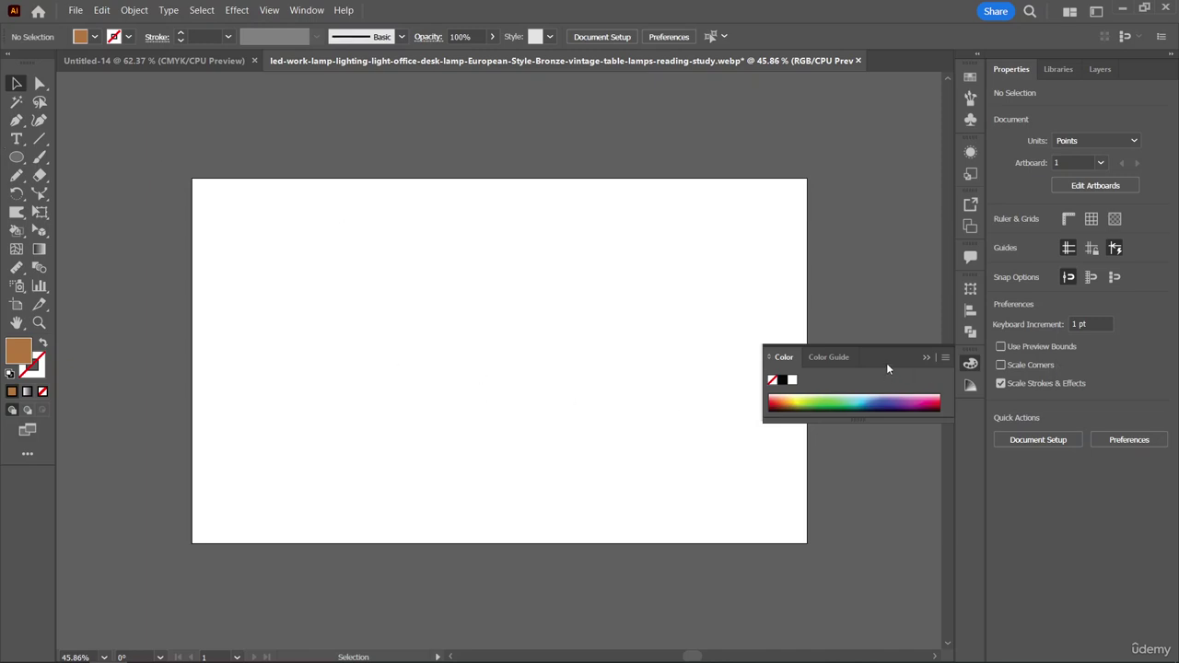
- Move the color settings clear of the artboard and draw a 116 pt circle near the artboard's upper-left corner
left_click_drag(888, 369, 888, 98)
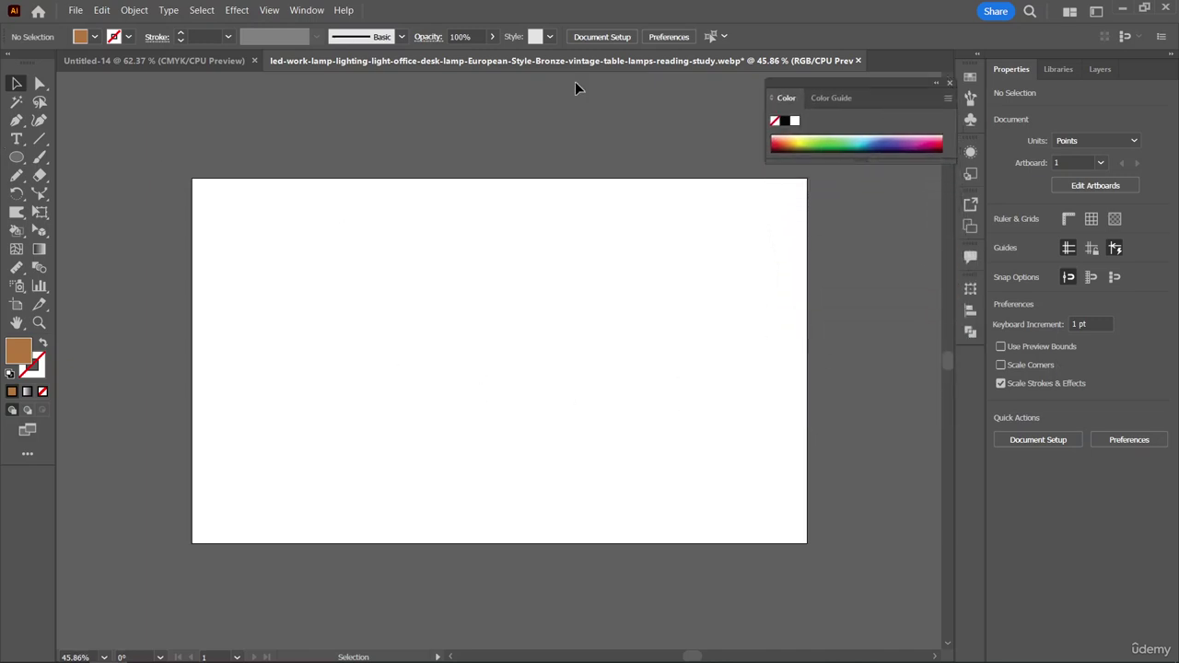
left_click(17, 158)
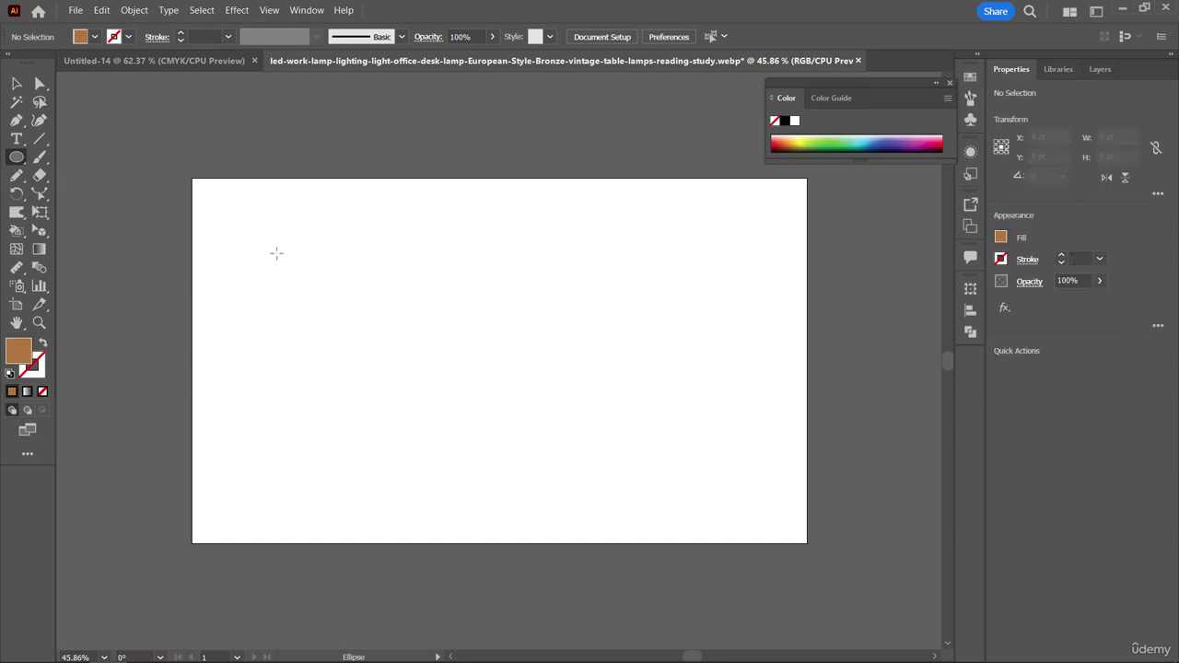
left_click_drag(261, 251, 288, 276)
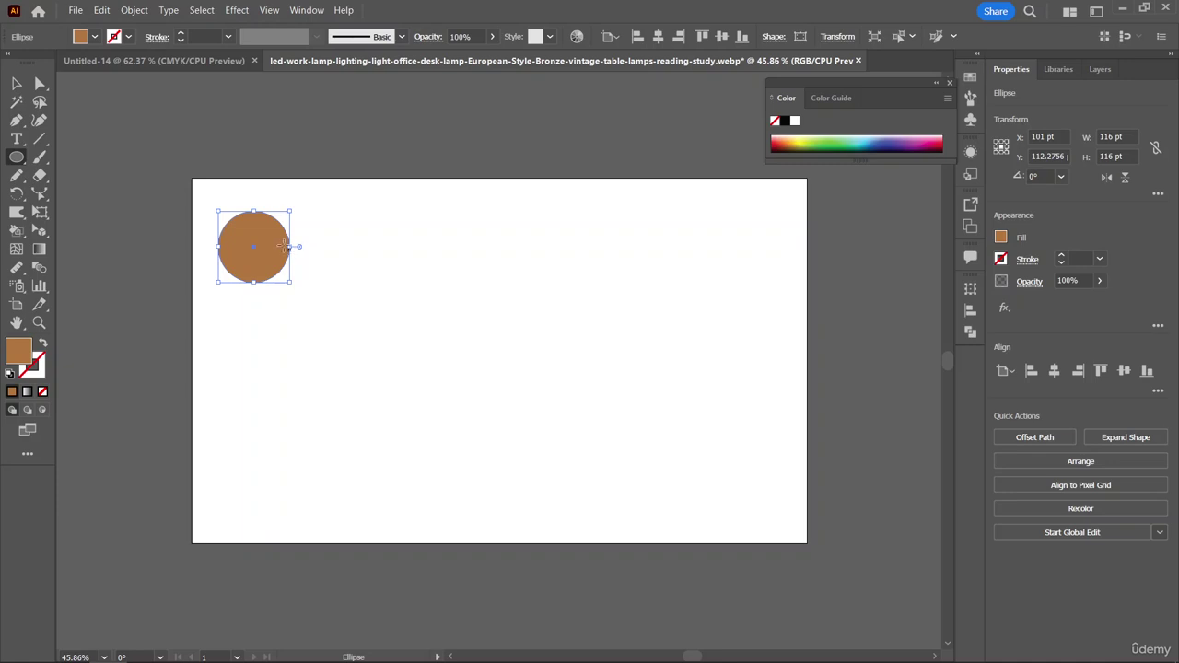
left_click_drag(260, 247, 281, 250)
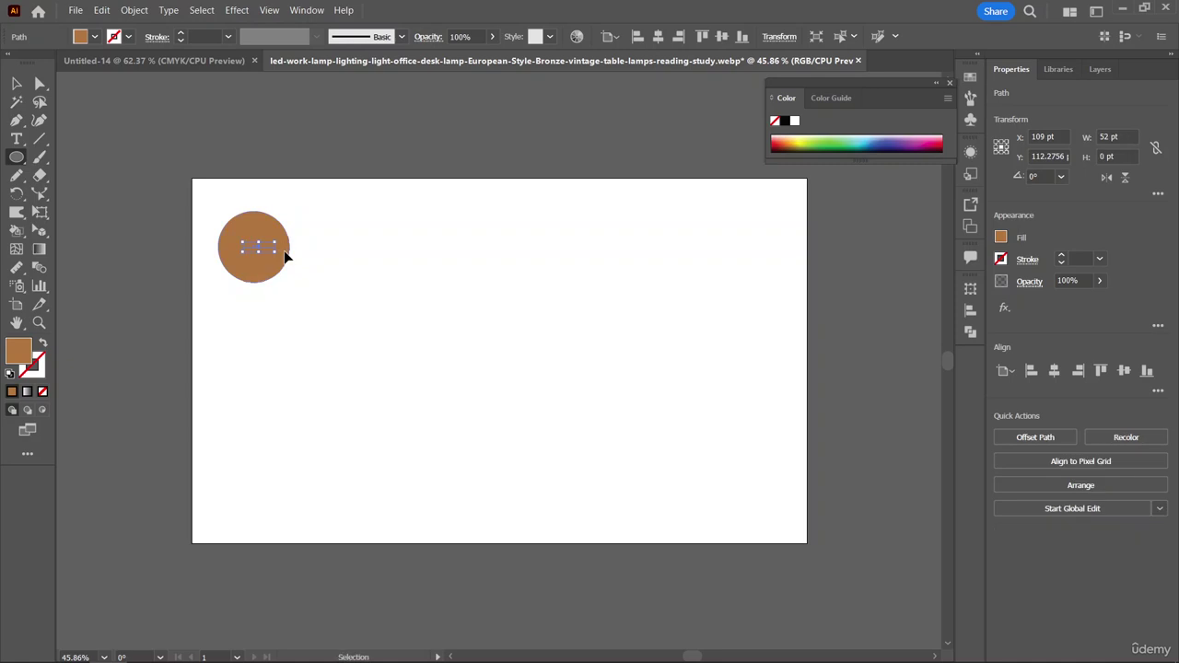
key("ctrl+z")
- Copy the circle horizontally beside itself and repeat the duplication until seven evenly spaced circles form a row
key("v")
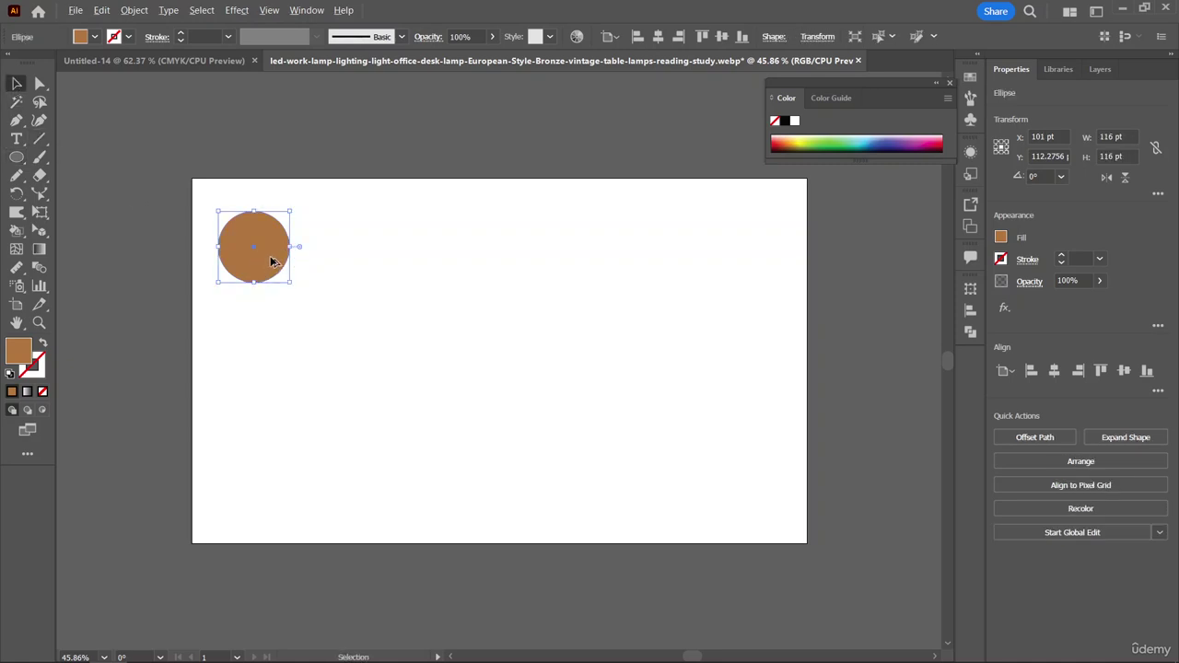
left_click_drag(280, 260, 344, 264)
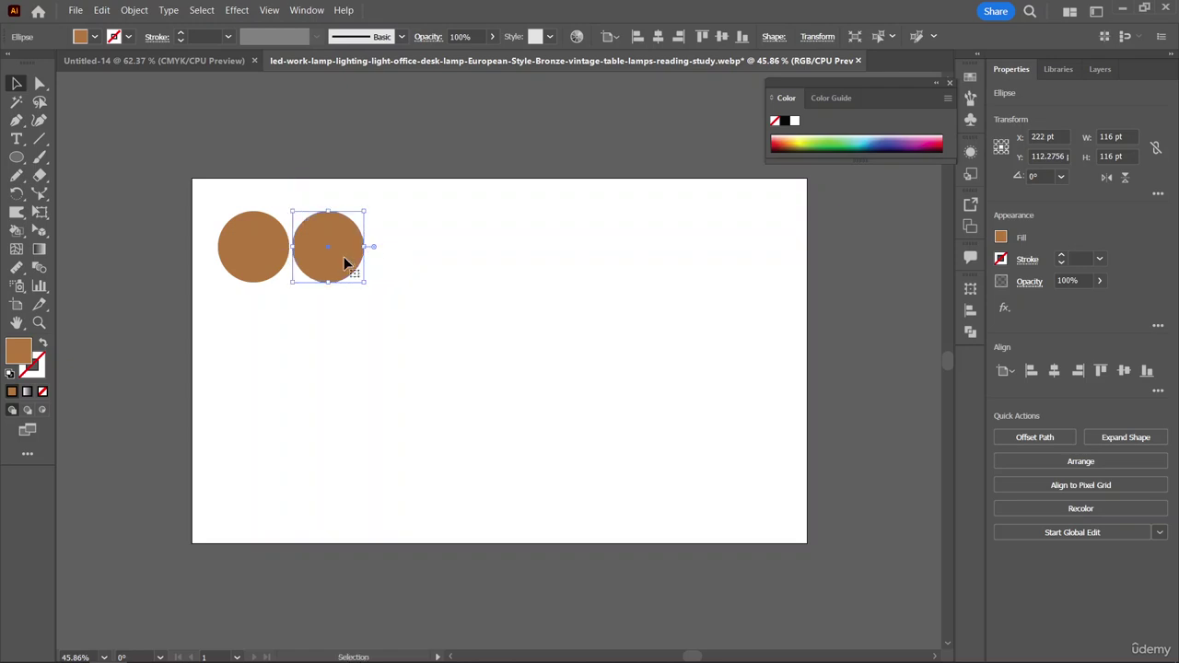
key("ctrl+d")
key("ctrl+d")
key("ctrl+d")
key("ctrl+d")
key("ctrl+d")
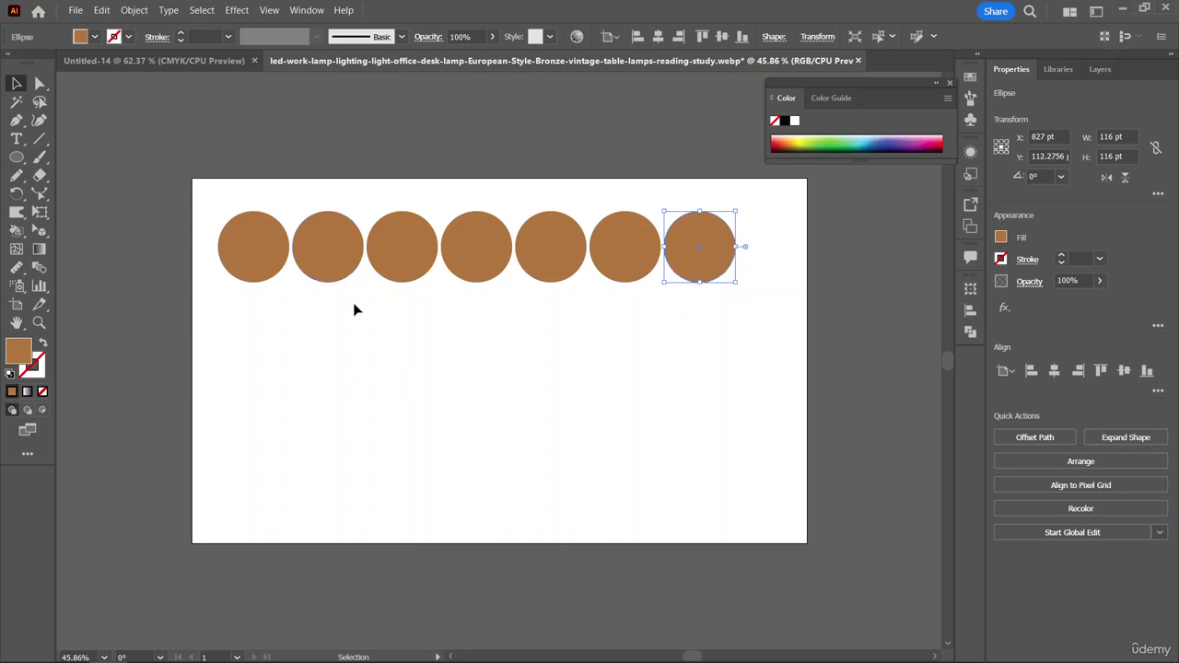
- Fill the second circle with red, the third with yellow and the fourth with green
left_click(336, 254)
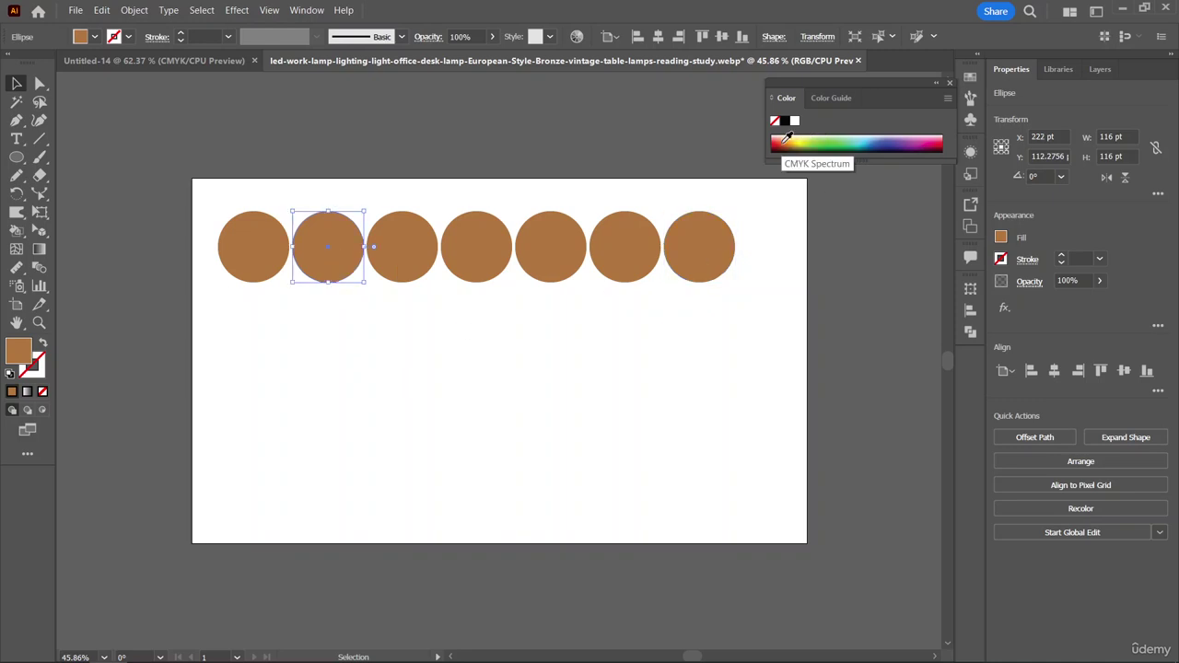
left_click(778, 138)
left_click(415, 258)
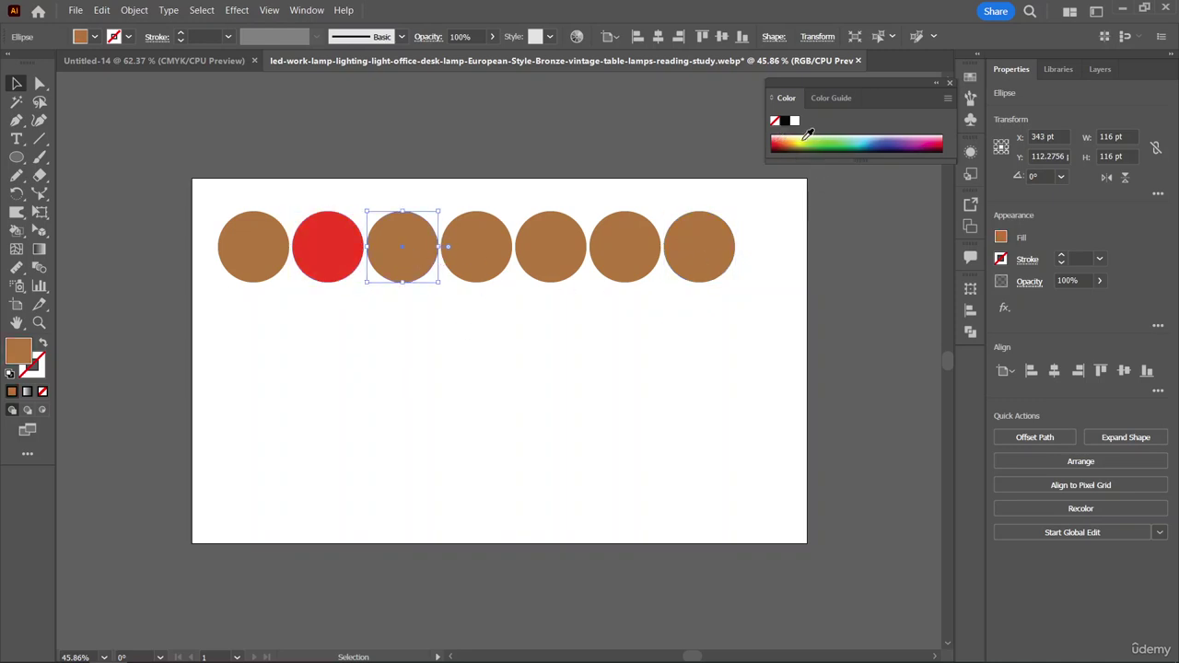
left_click(470, 261)
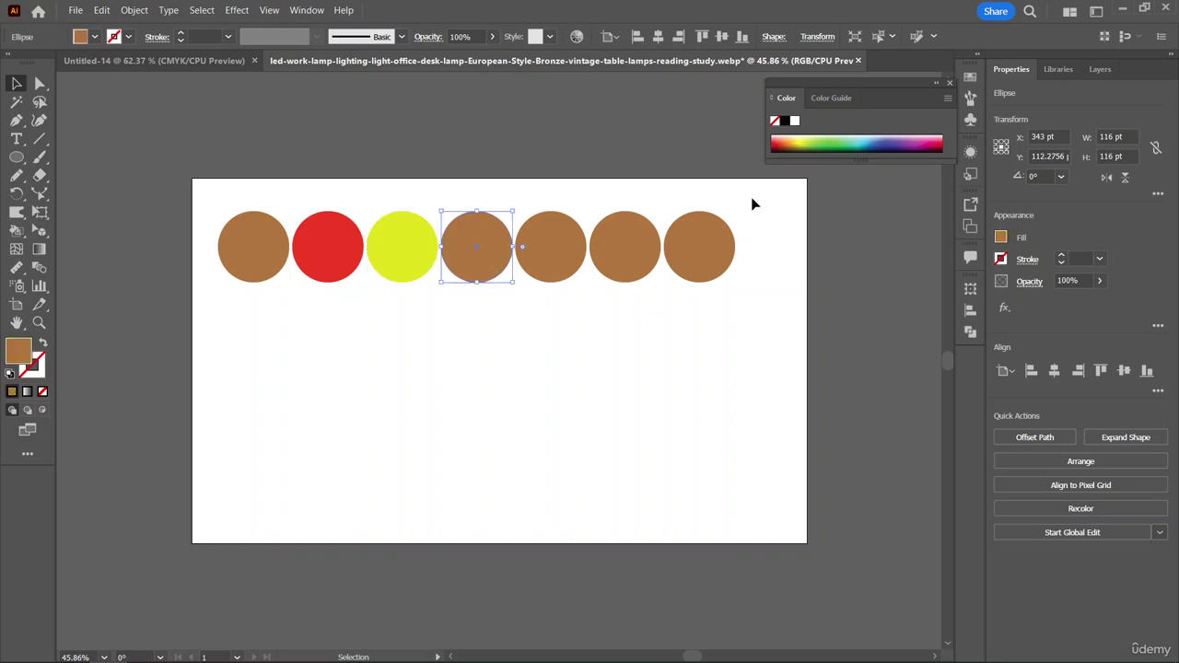
left_click(827, 138)
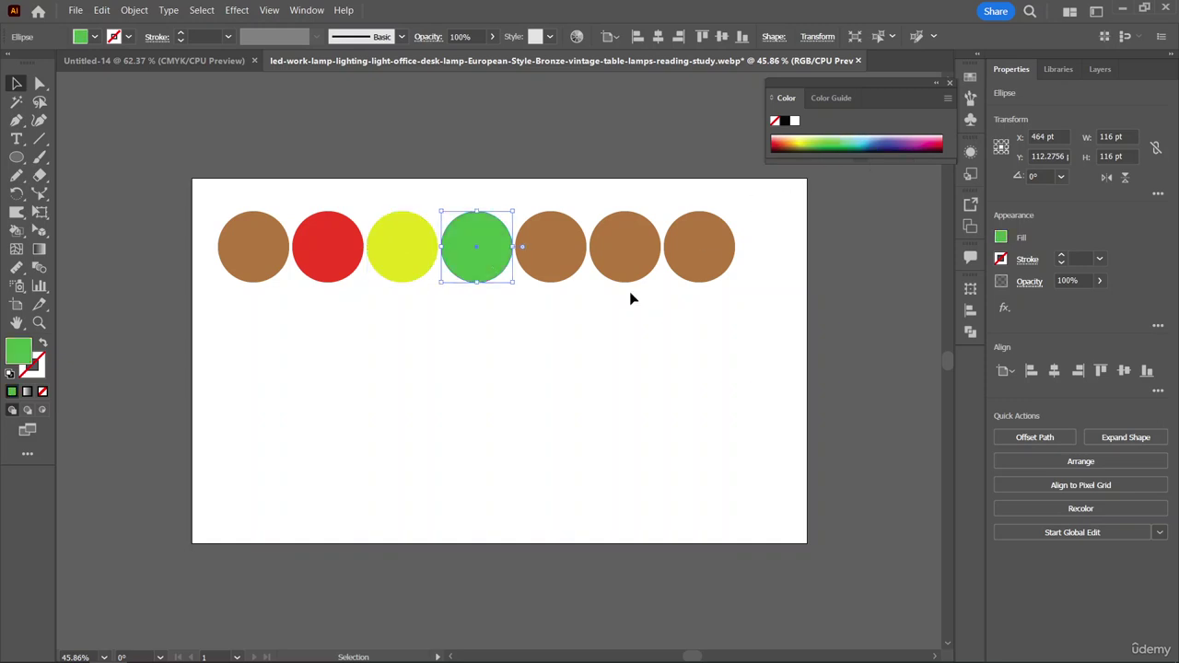
- Fill the fifth circle with light blue, the sixth with near-black and the seventh with dark blue, and deselect
left_click(563, 272)
left_click(867, 139)
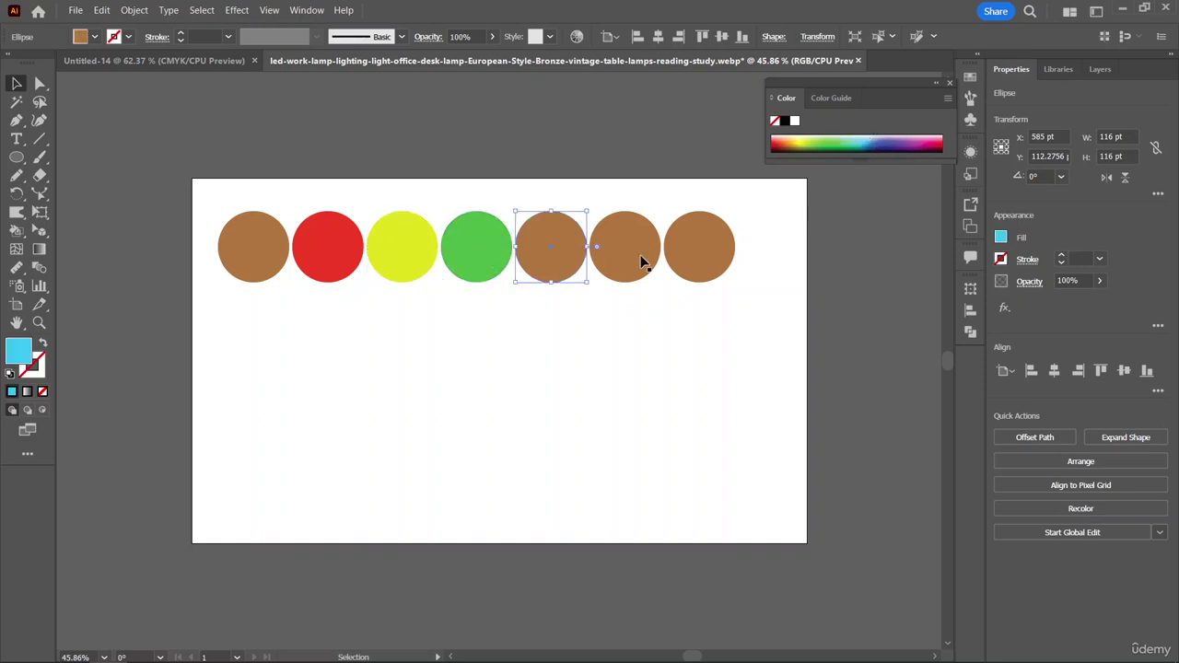
left_click(623, 256)
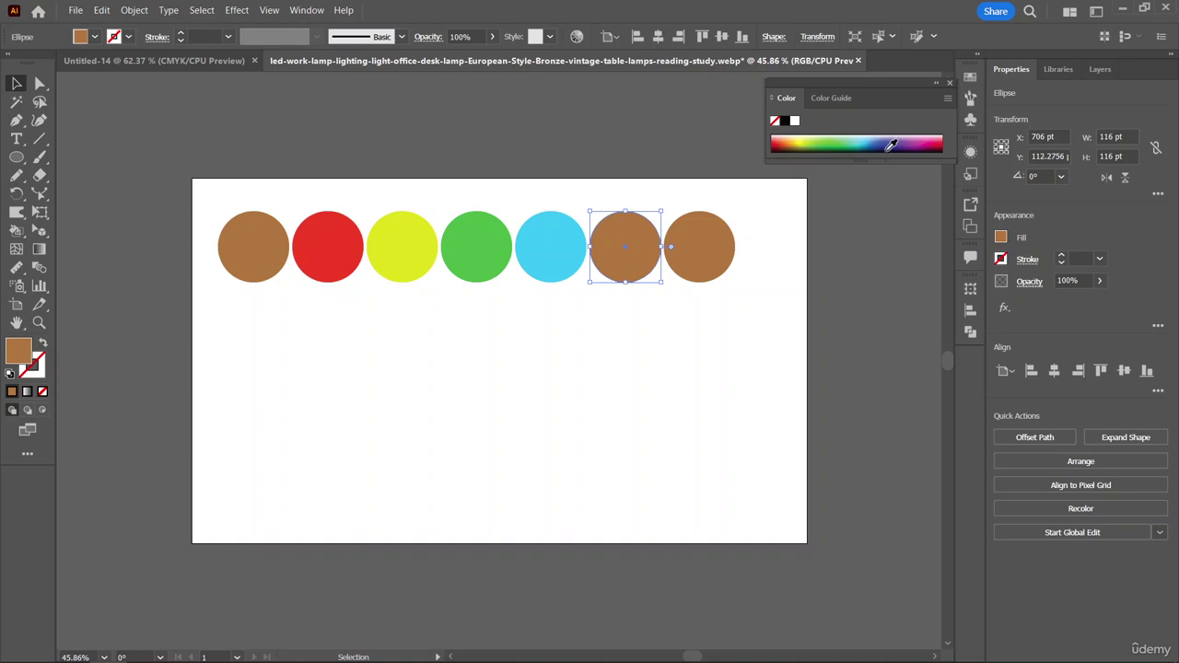
left_click(878, 153)
left_click(728, 245)
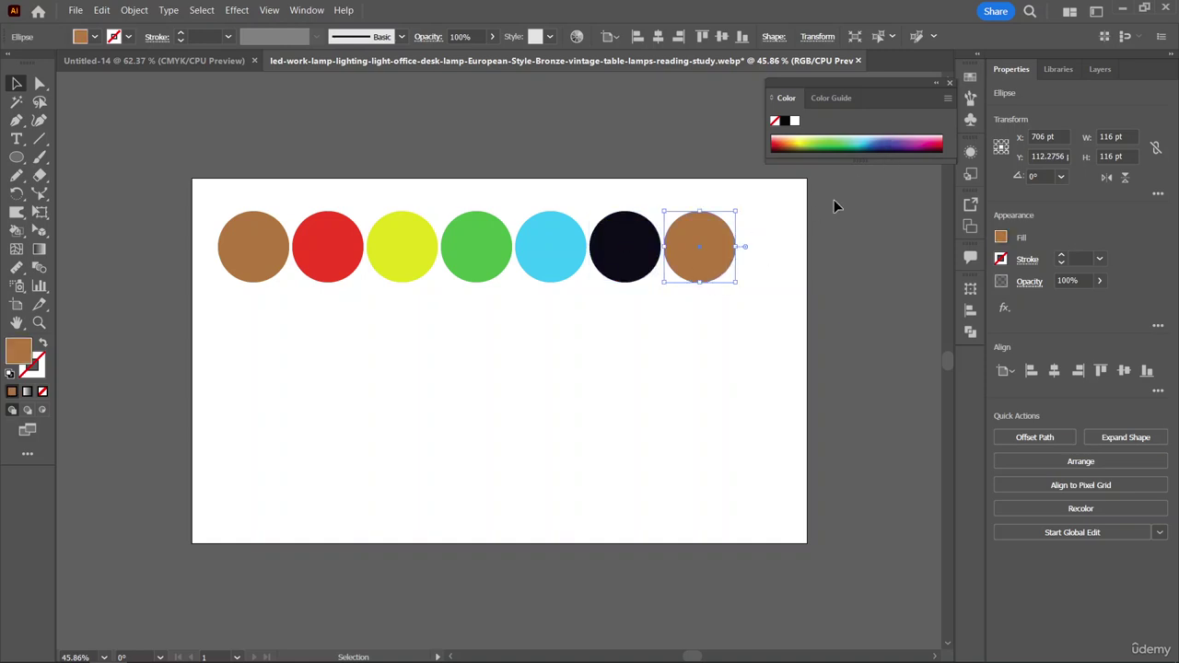
left_click(892, 140)
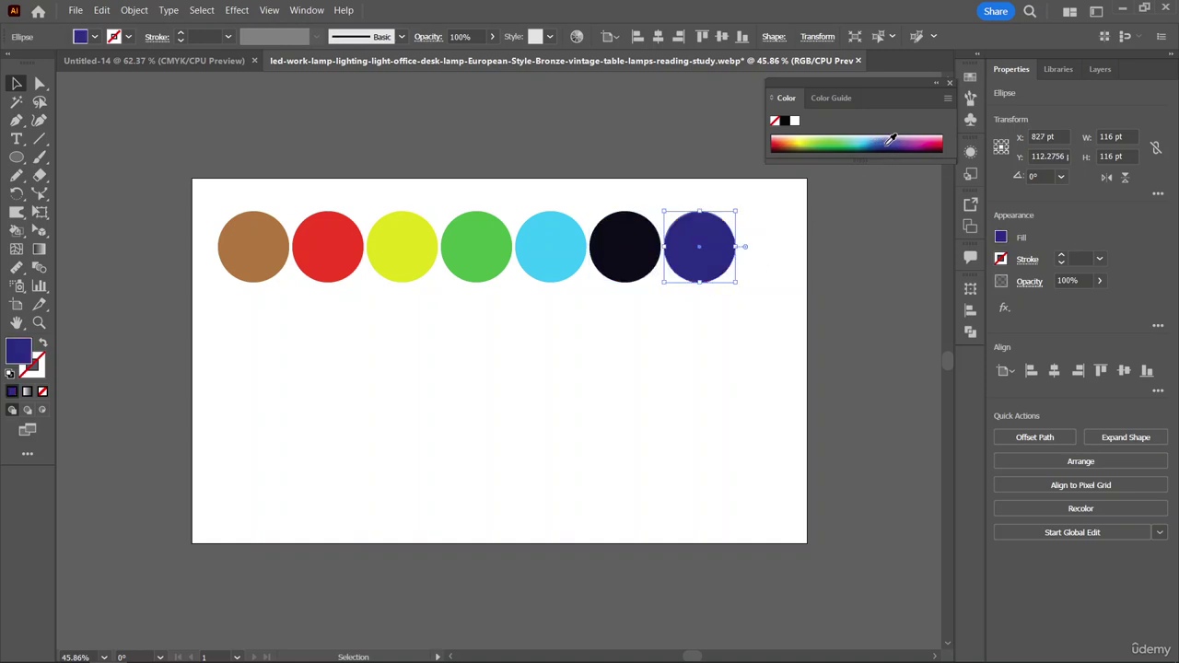
left_click(864, 302)
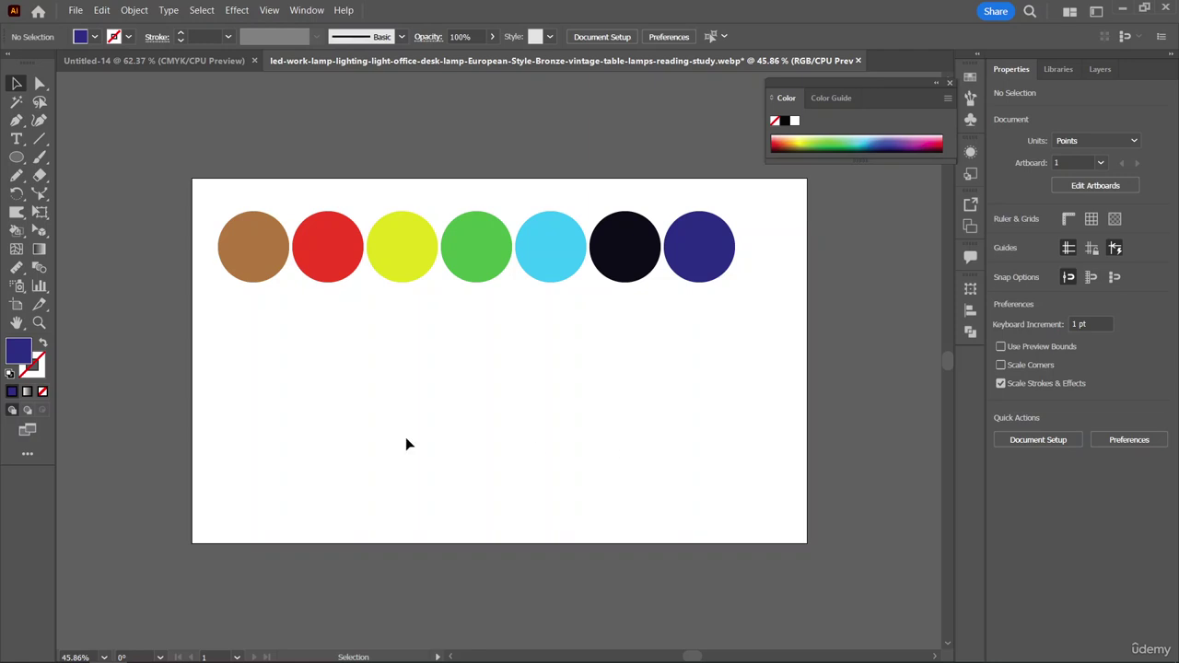
- Select all seven circles and make a blend from them
left_click_drag(234, 313, 749, 211)
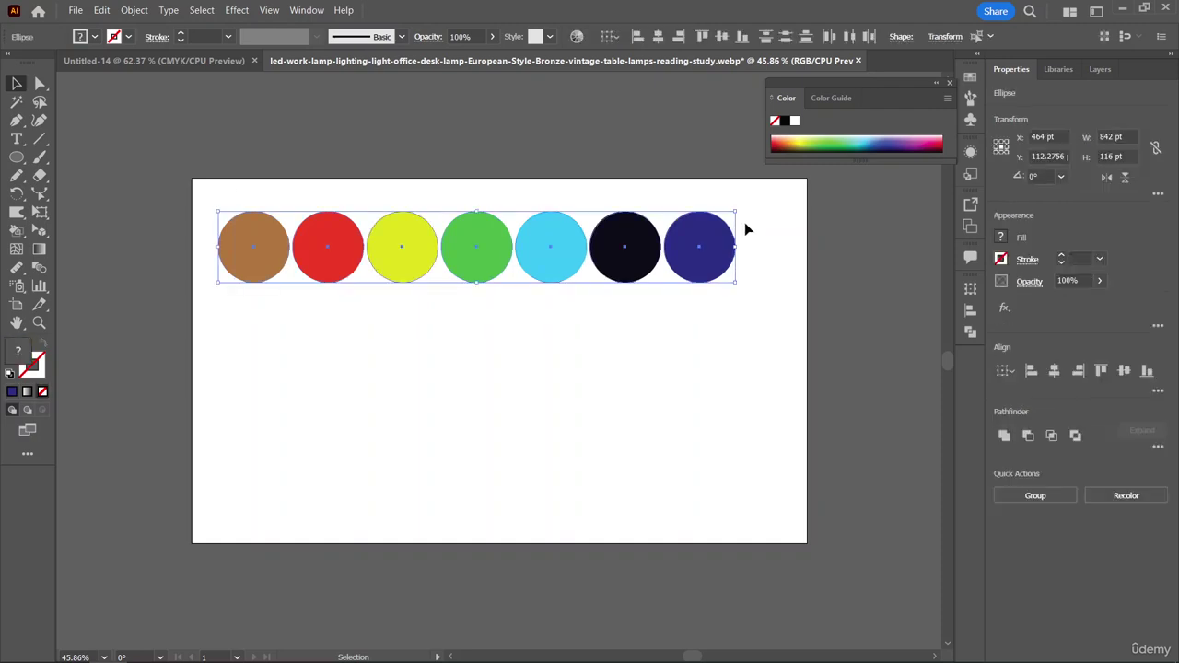
left_click(135, 11)
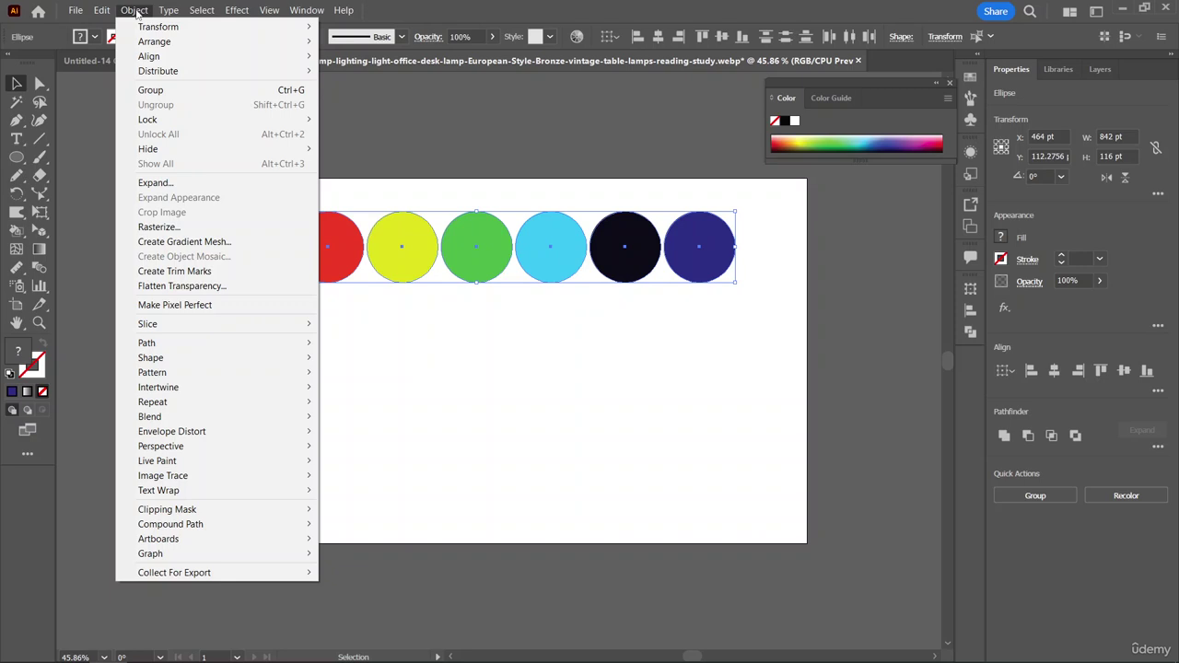
mouse_move(286, 419)
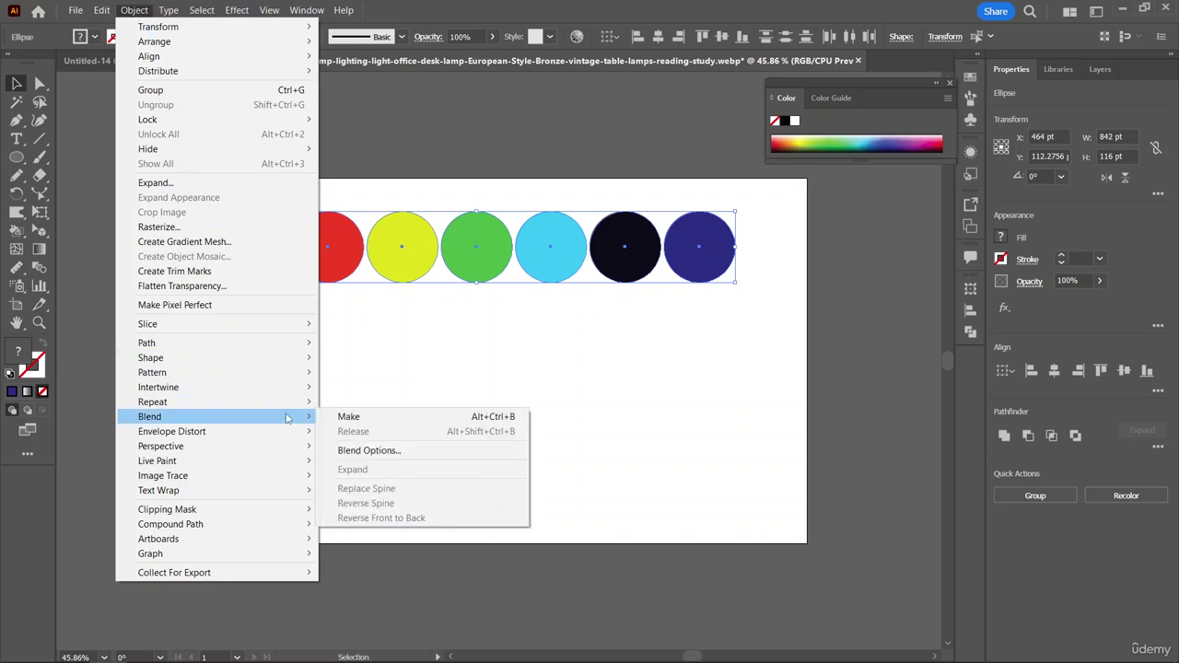
left_click(353, 417)
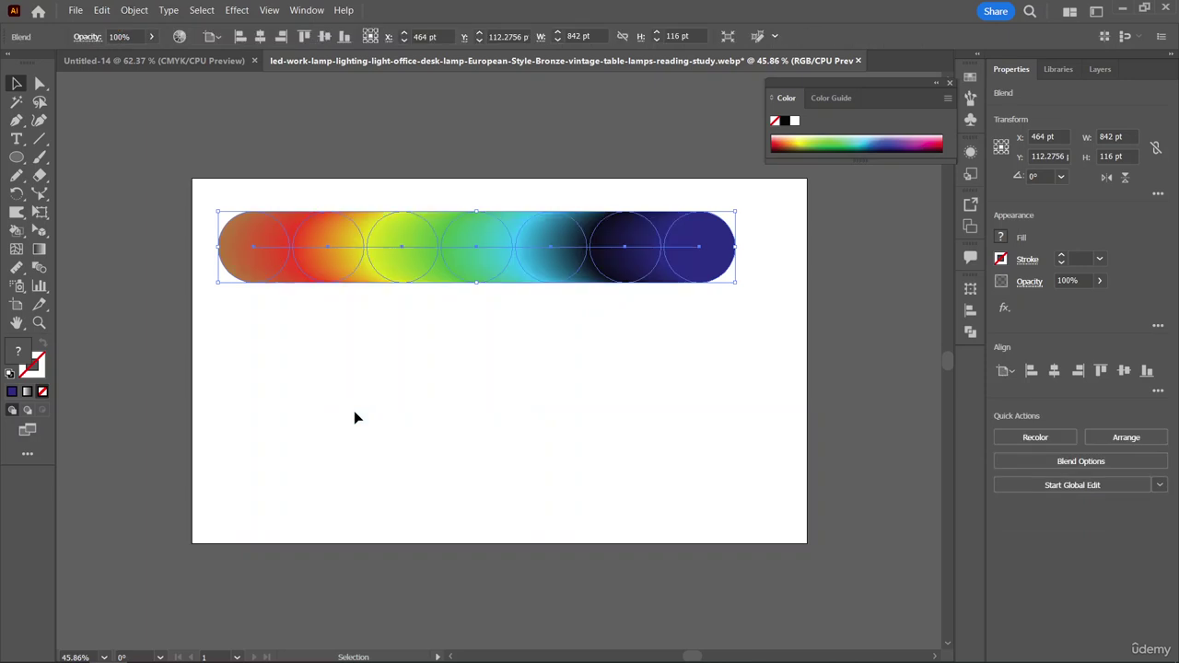
key("period")
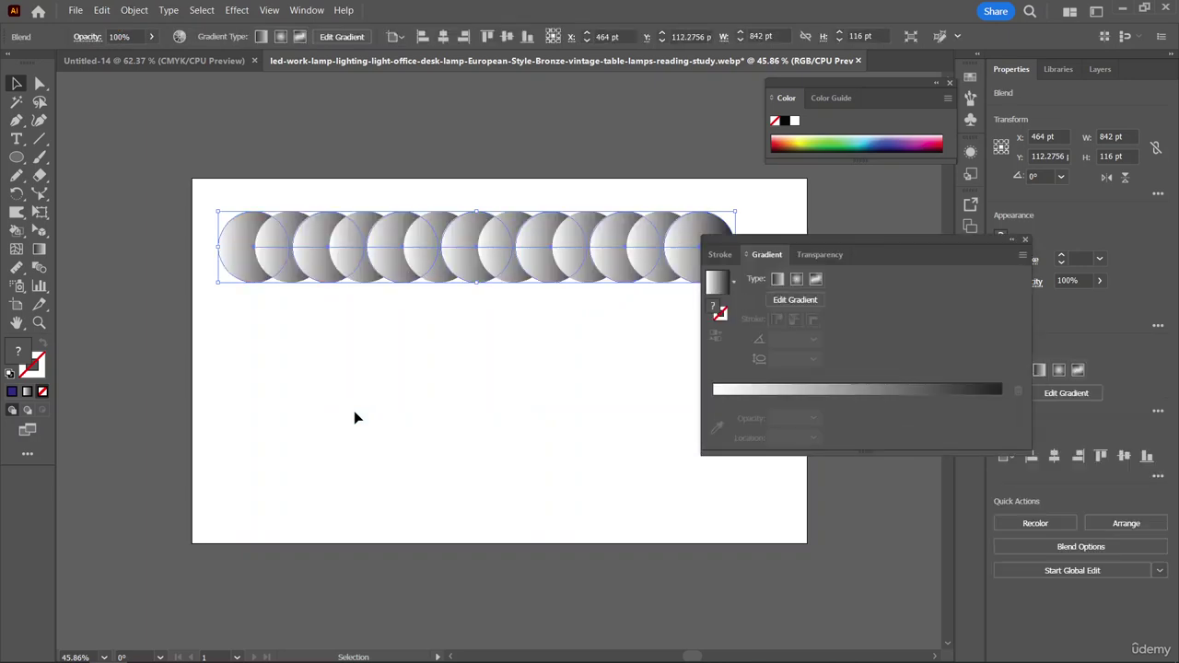
key("ctrl+z")
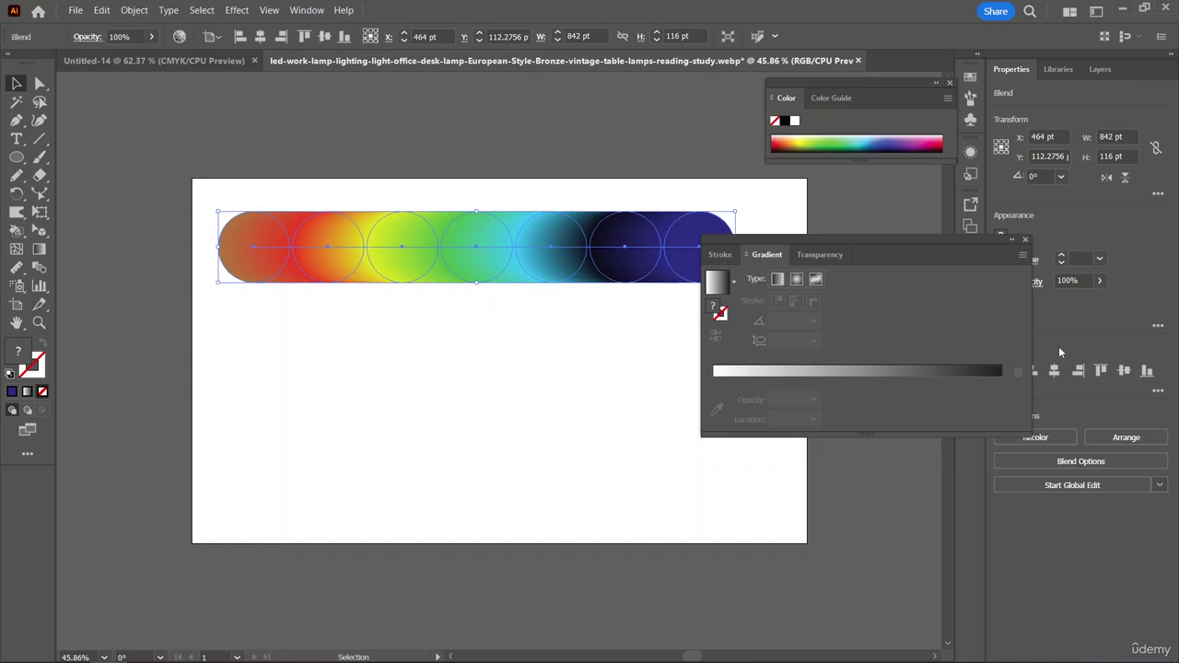
left_click_drag(908, 246, 1032, 306)
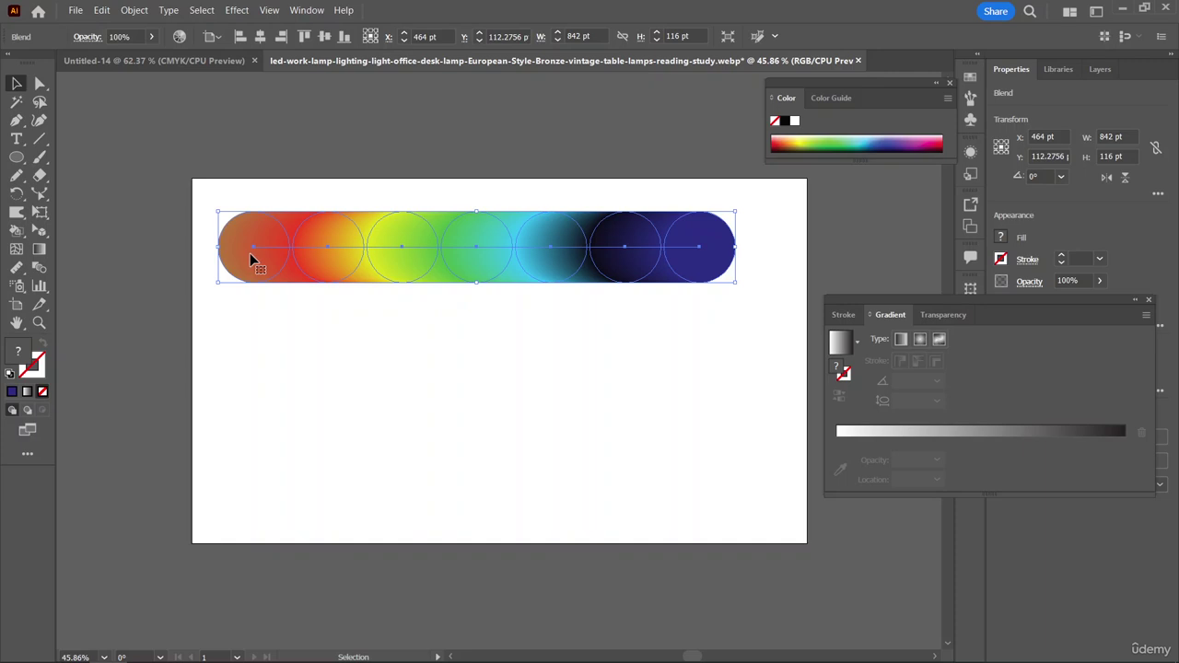
- Set the blend's spacing to Specified Steps with 12 steps
double_click(35, 270)
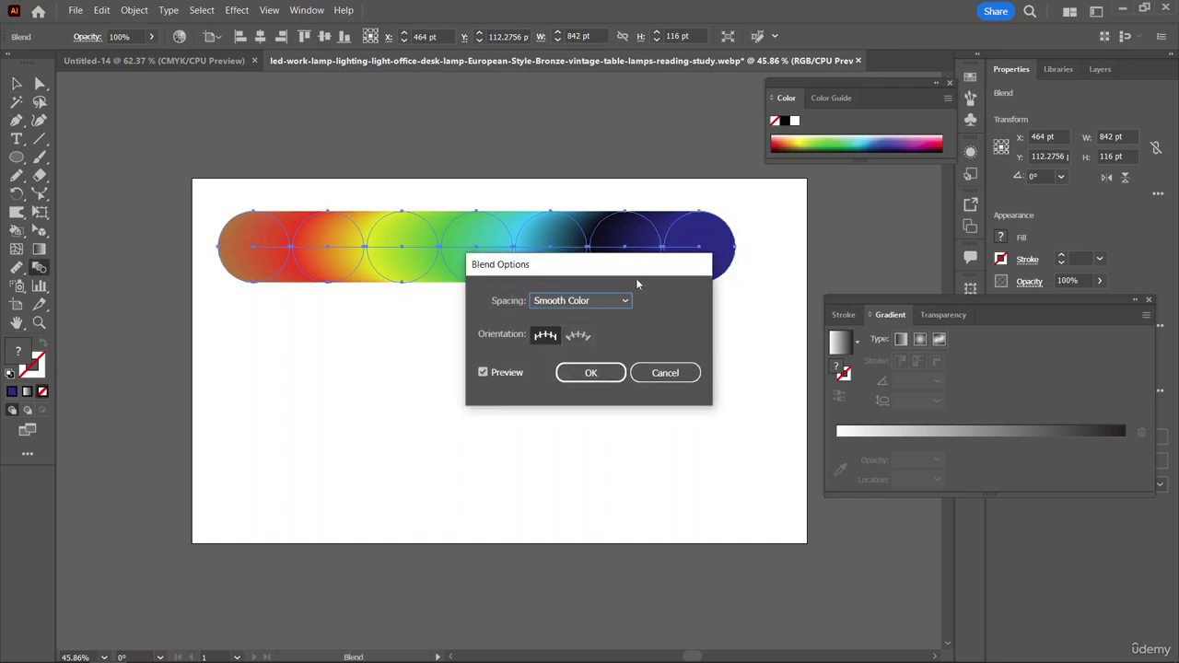
left_click_drag(615, 270, 882, 203)
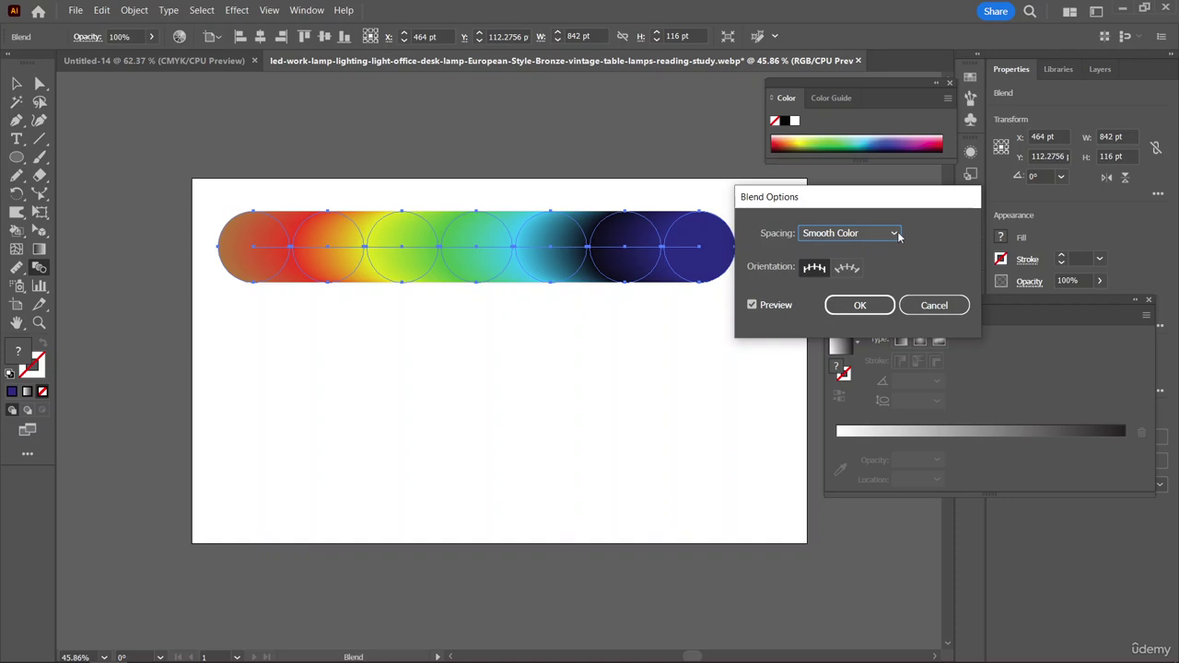
left_click(895, 234)
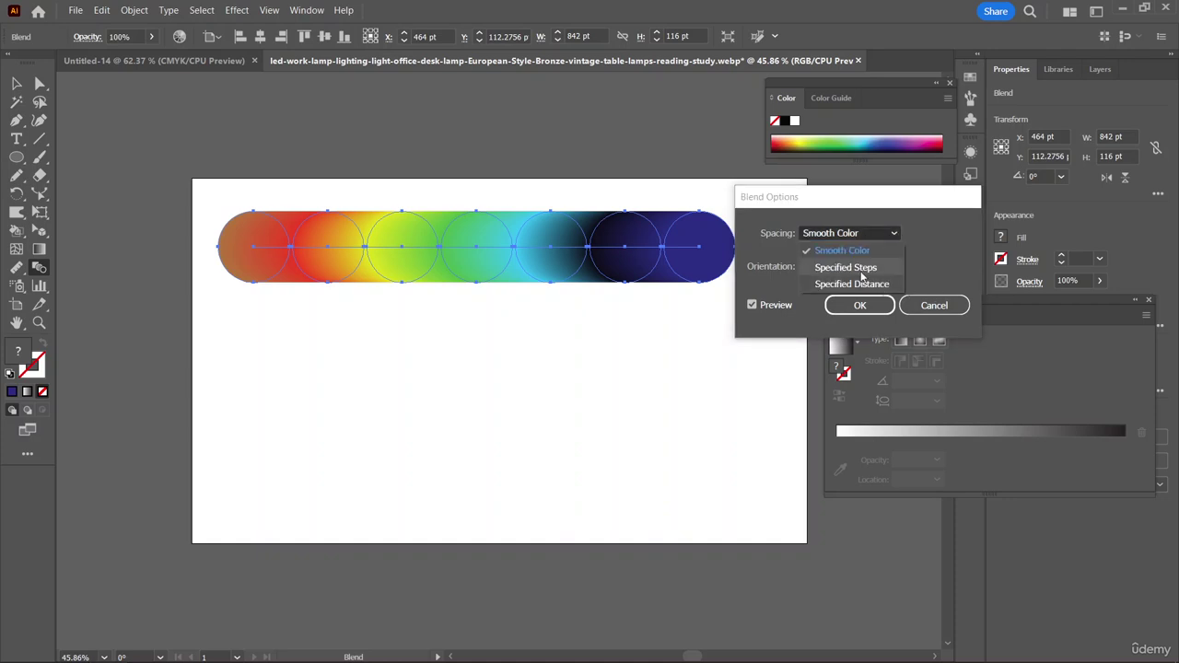
left_click(862, 271)
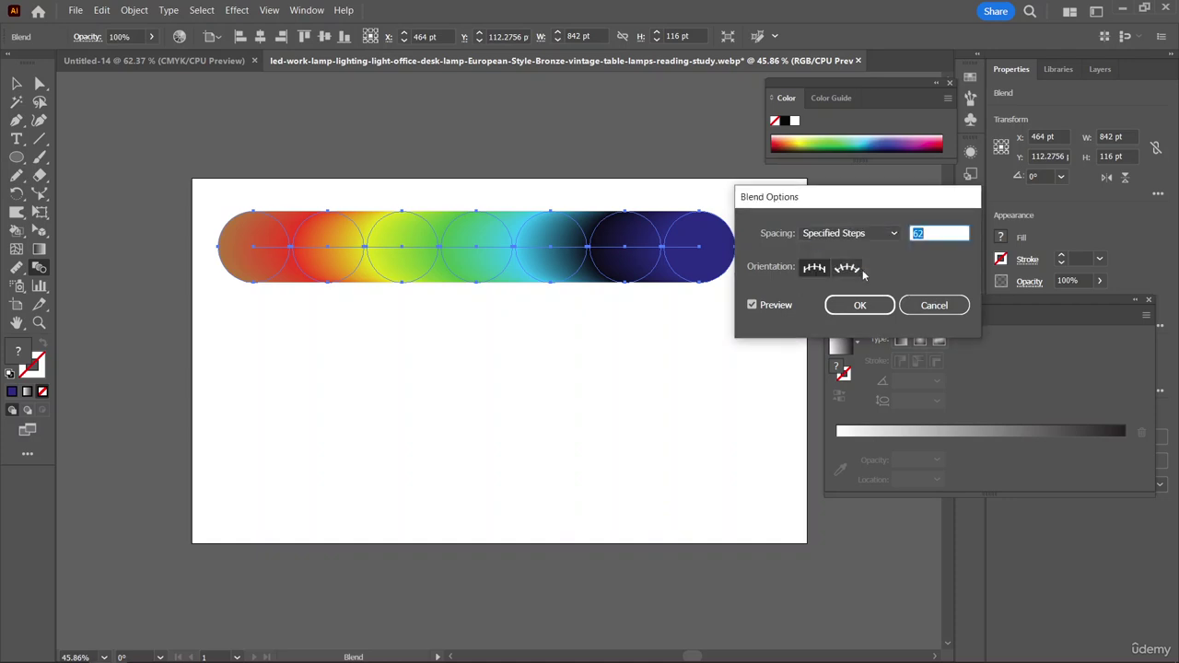
left_click(934, 234)
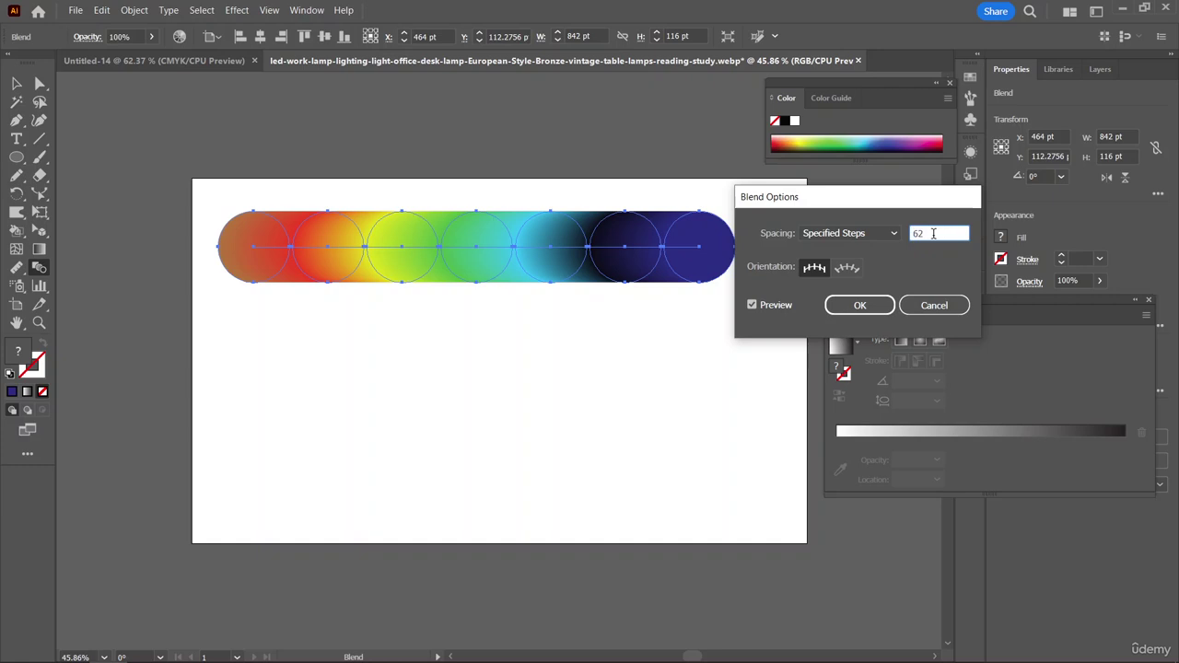
left_click_drag(933, 233, 908, 237)
type("12")
left_click(859, 305)
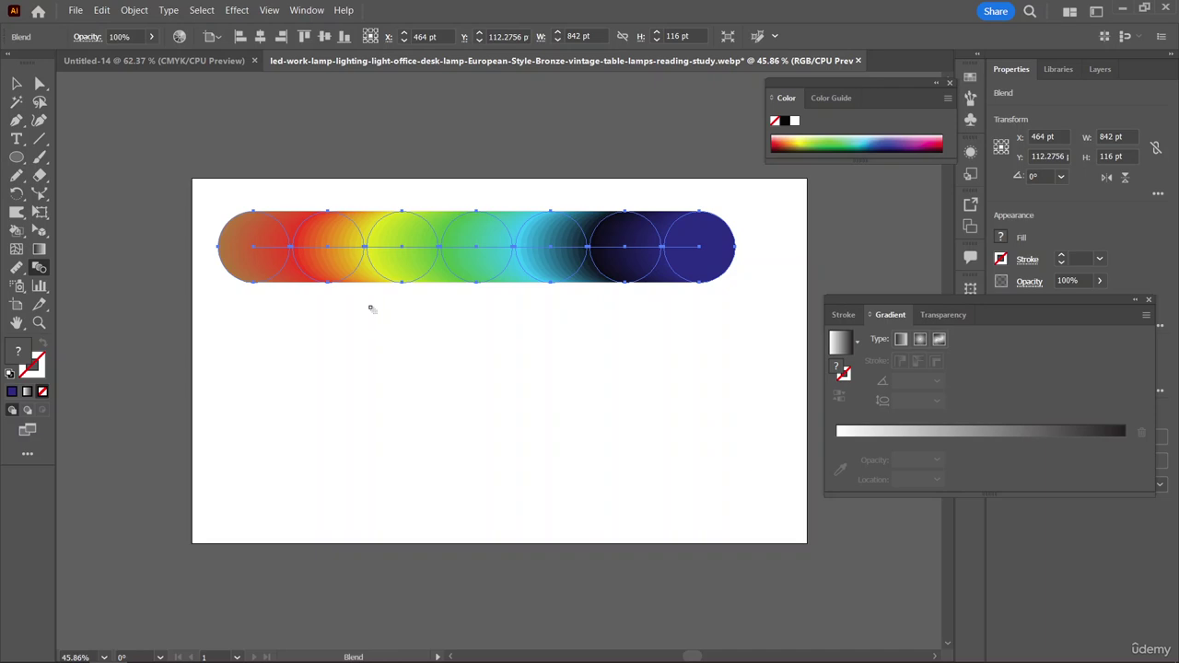
- Reduce the blend's specified steps to 5
mouse_move(387, 659)
left_click(38, 249)
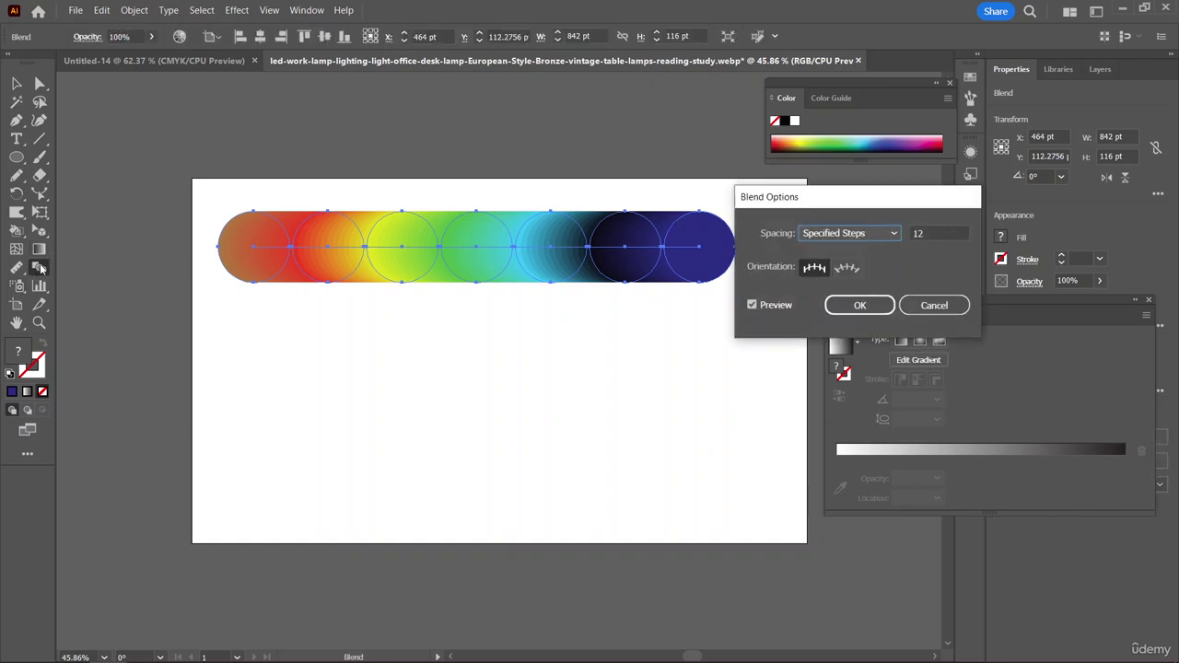
left_click(932, 237)
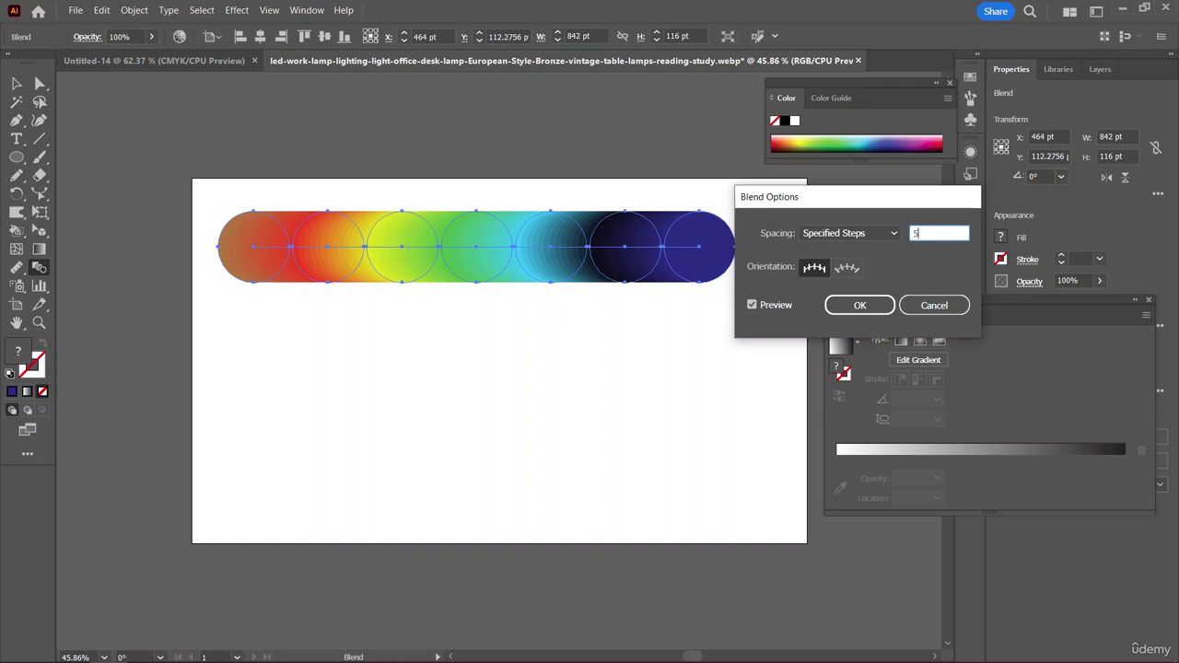
left_click(859, 305)
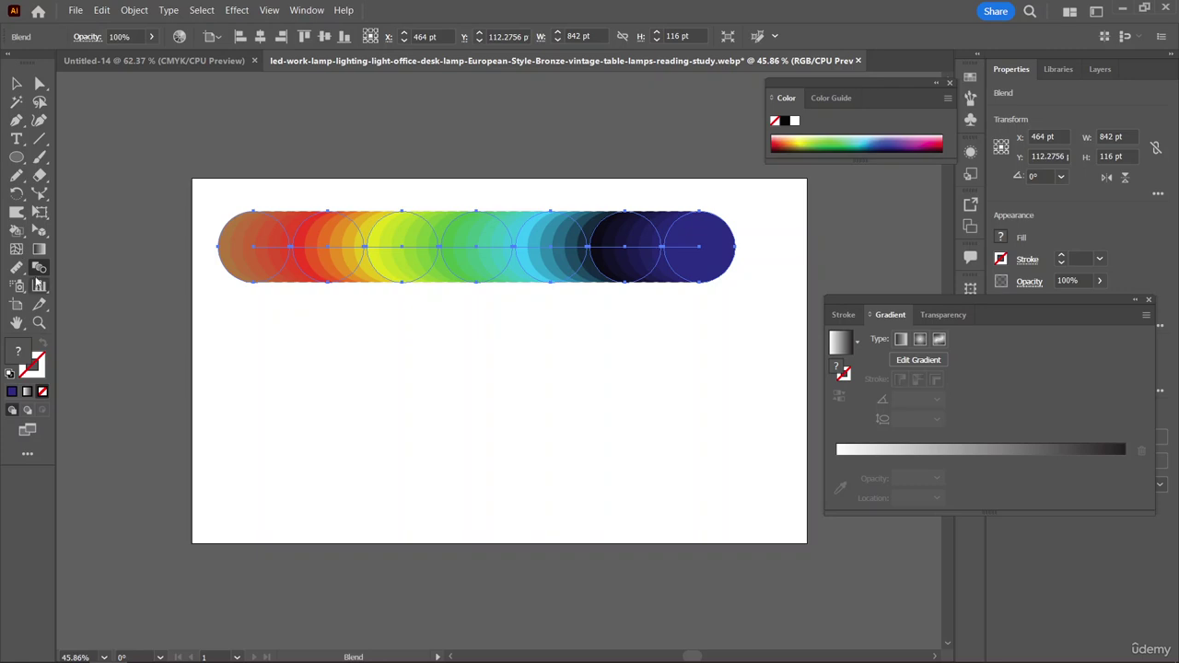
- Set the blend's specified steps to 2
double_click(40, 269)
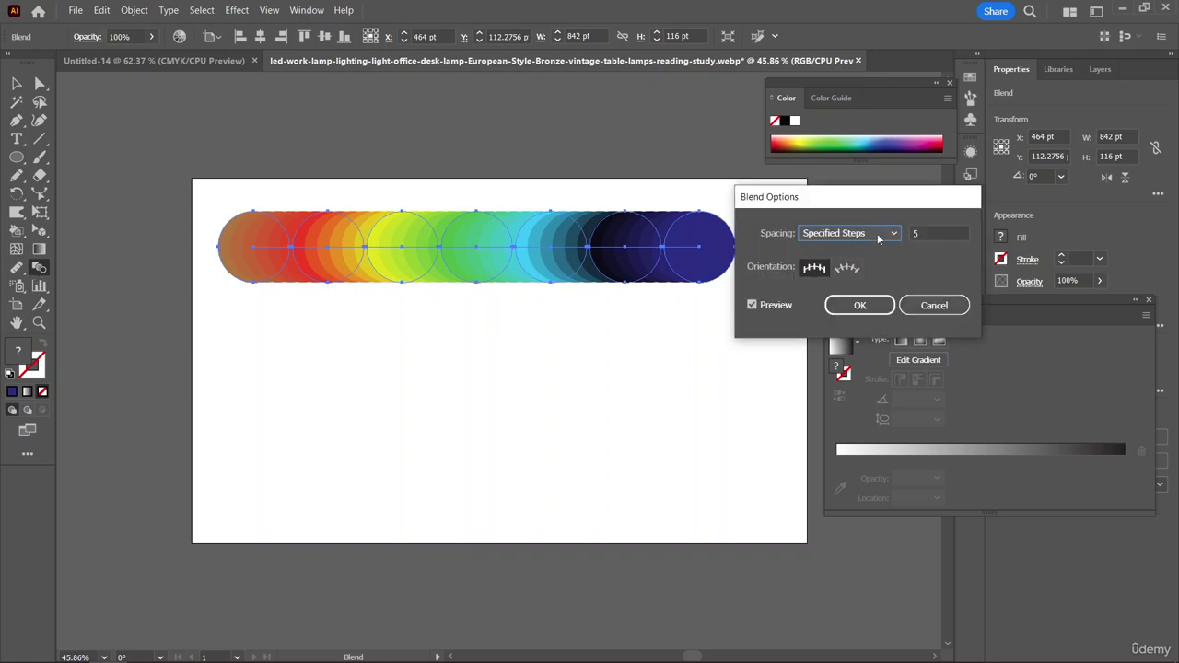
left_click(926, 235)
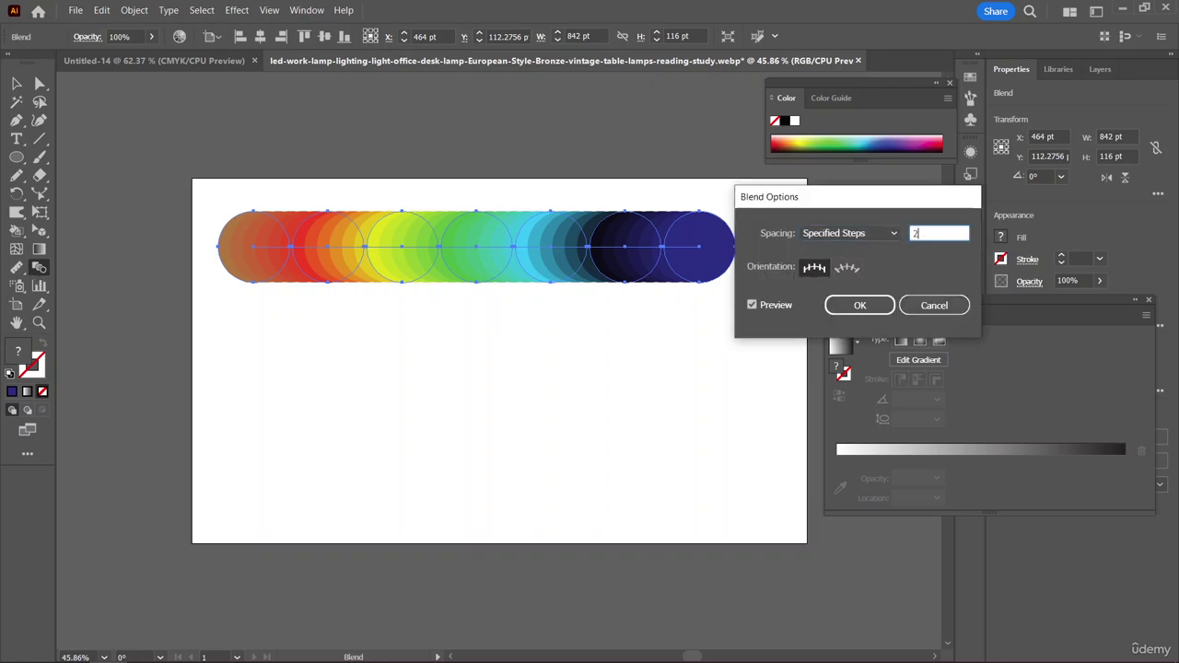
type("2")
key("Return")
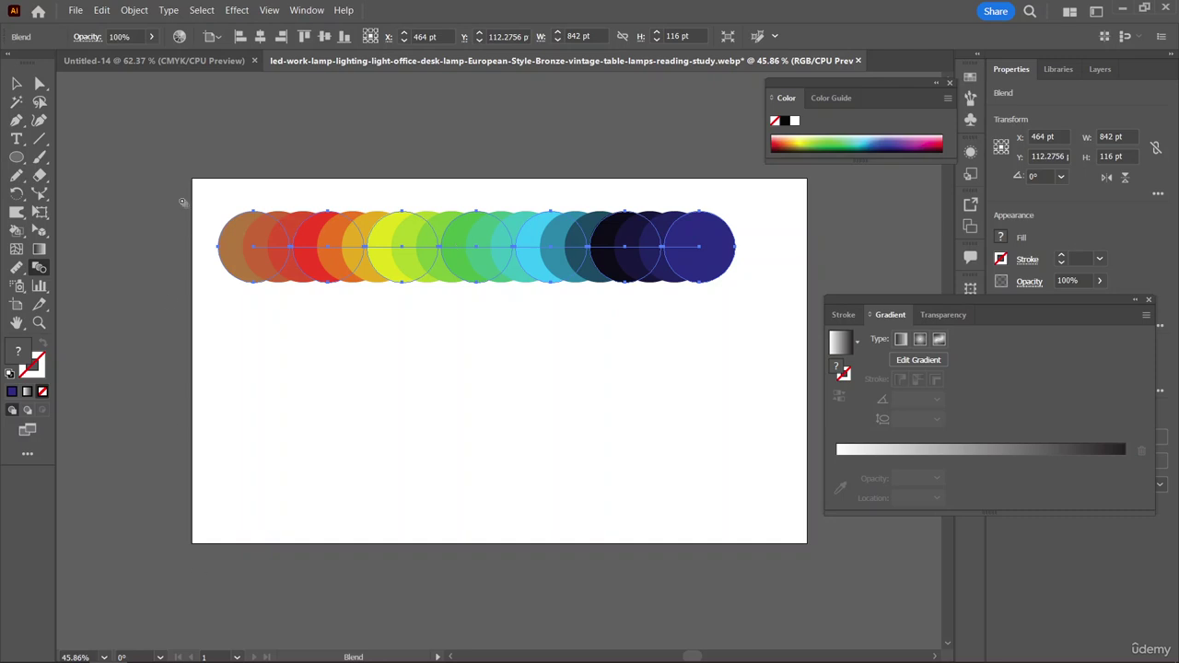
- Draw an open M-shaped curve about 166 by 170 pt below the row of blended circles with the Pen tool
left_click(23, 124)
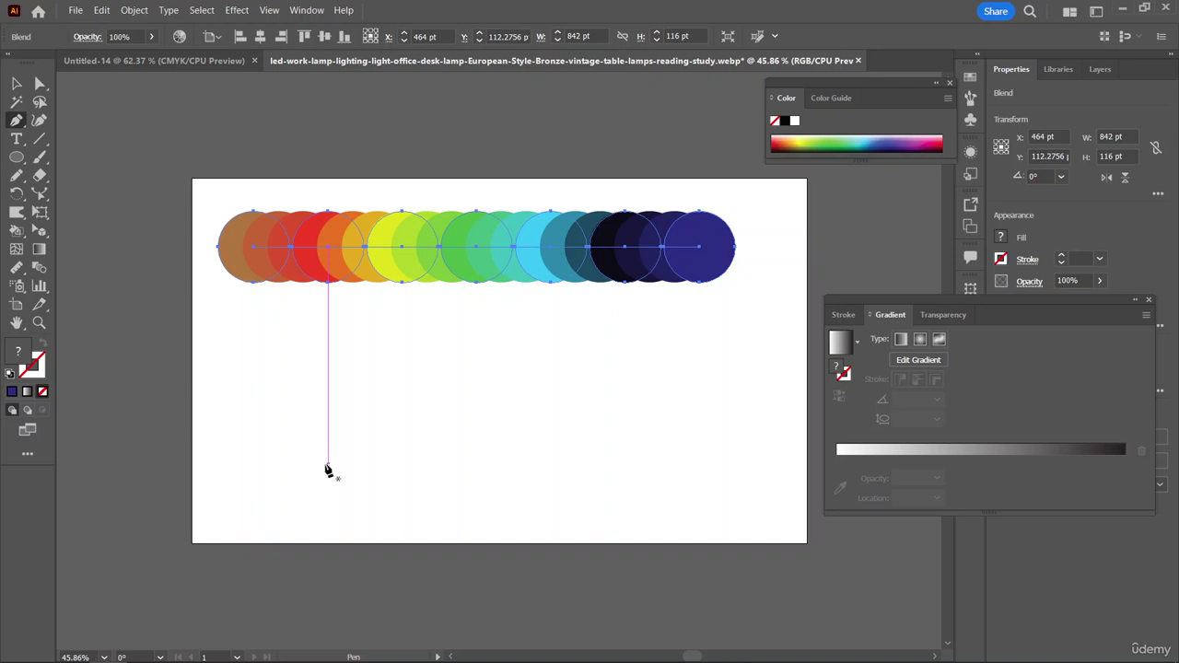
left_click(327, 463)
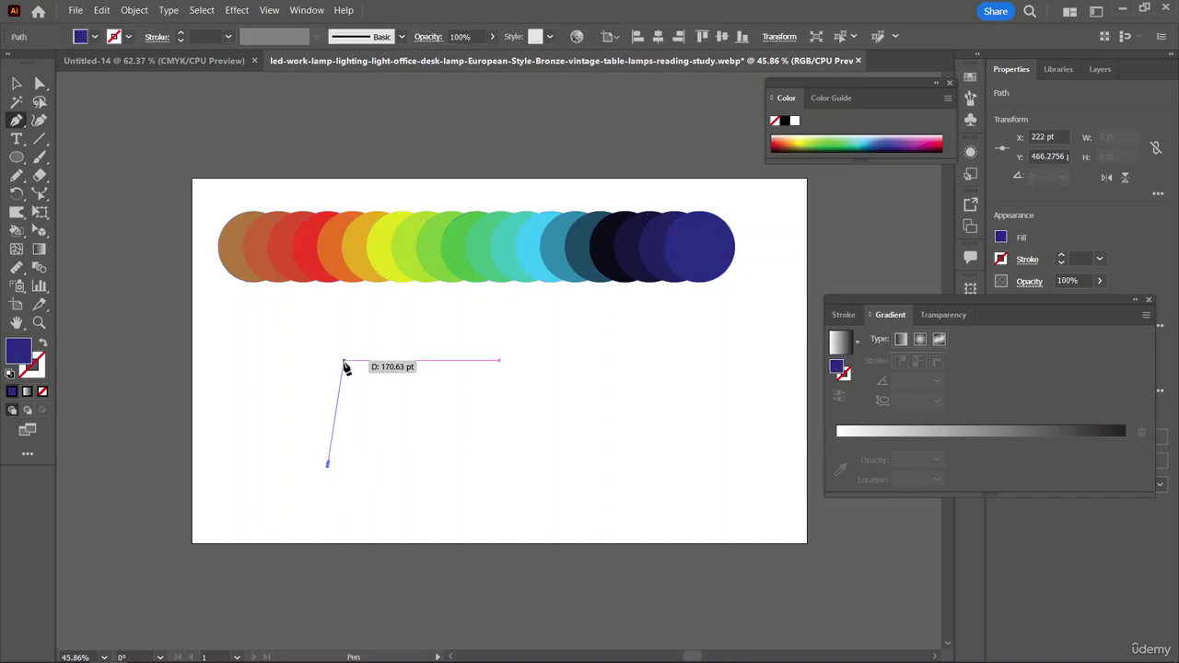
left_click_drag(324, 358, 368, 364)
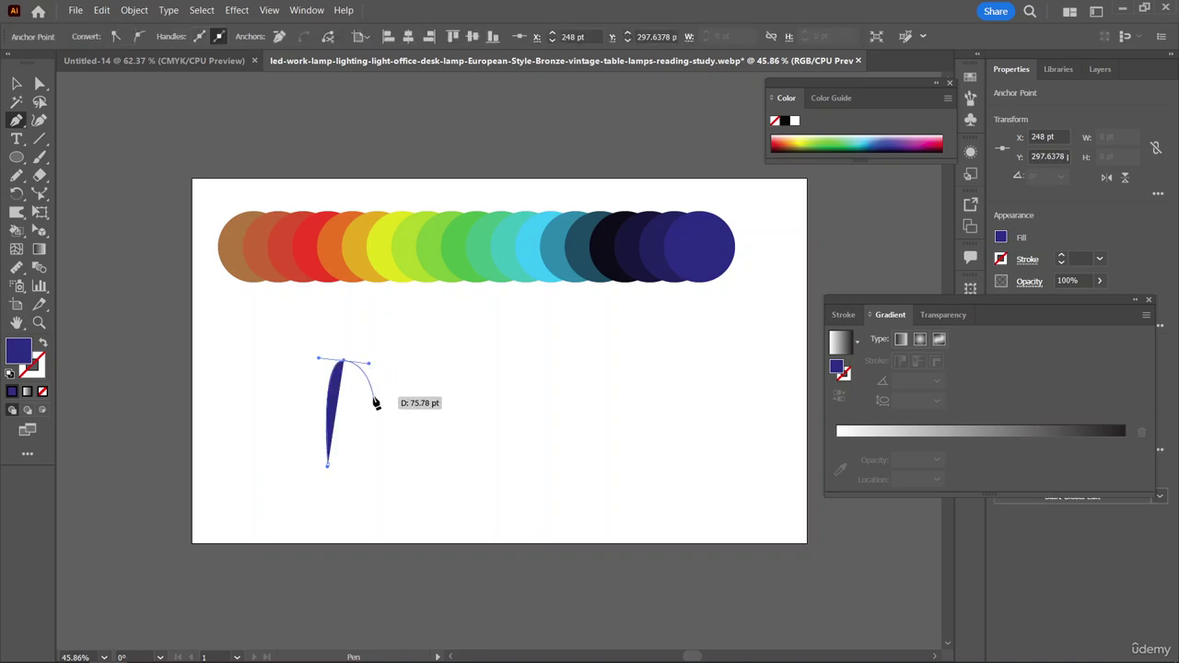
left_click(373, 395)
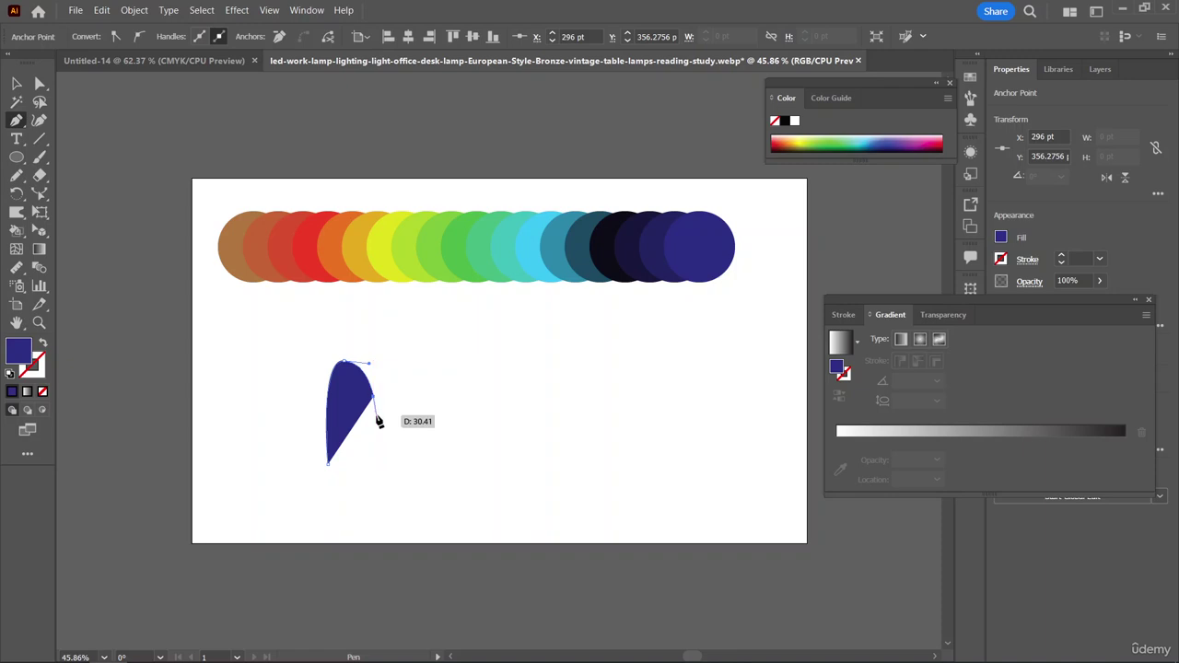
left_click(376, 412)
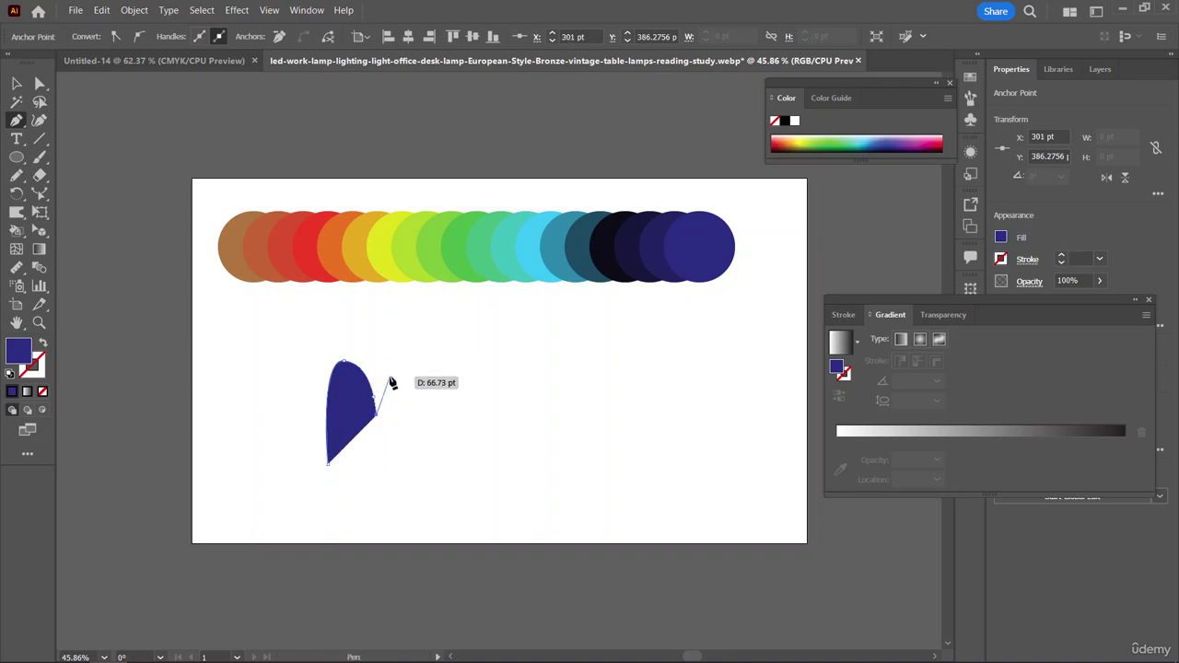
left_click_drag(398, 356, 434, 426)
key("ctrl+z")
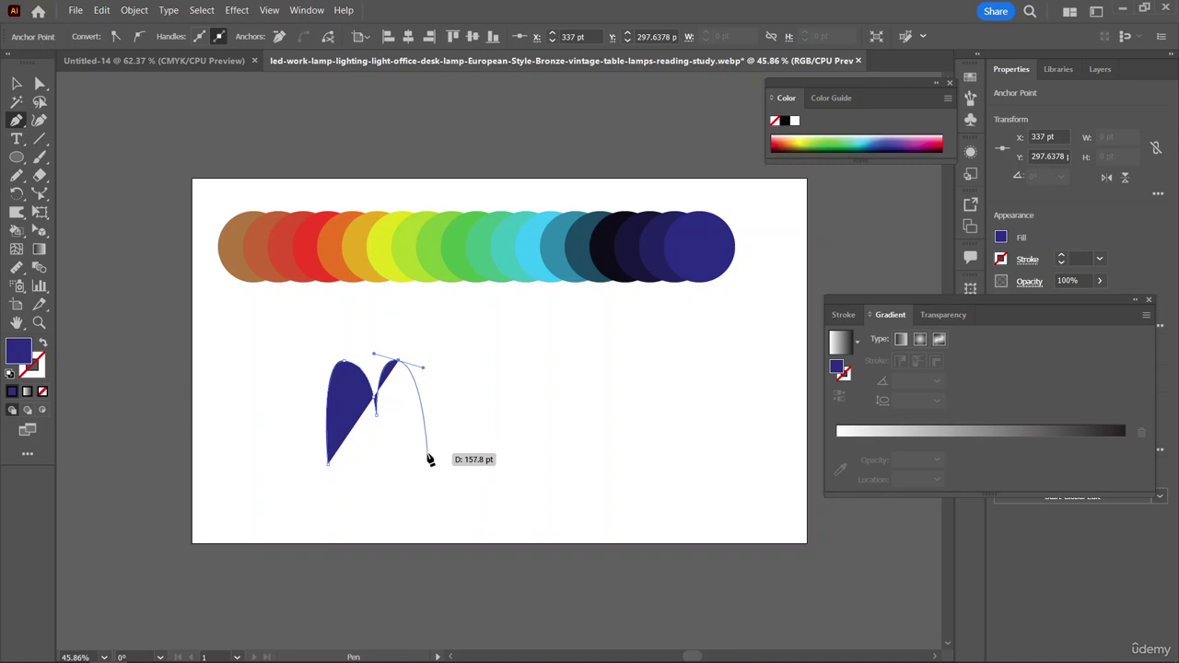
left_click(430, 451)
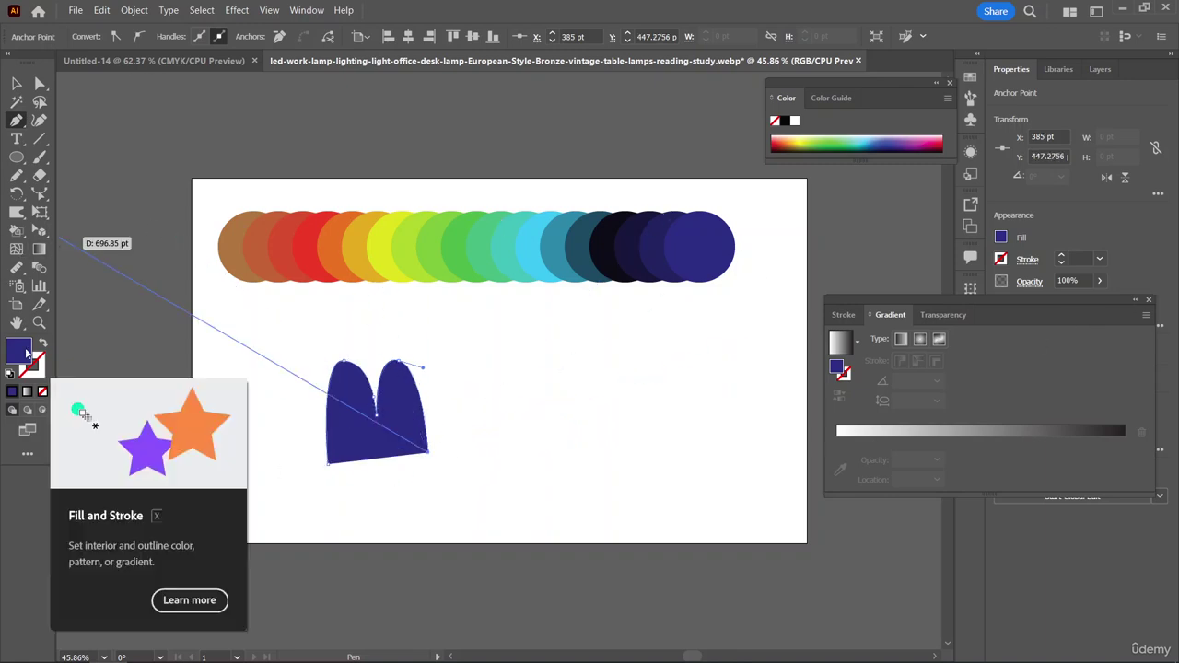
- Set the M-shaped path's fill to white, undo the stray Pen edit and deselect the path
double_click(20, 350)
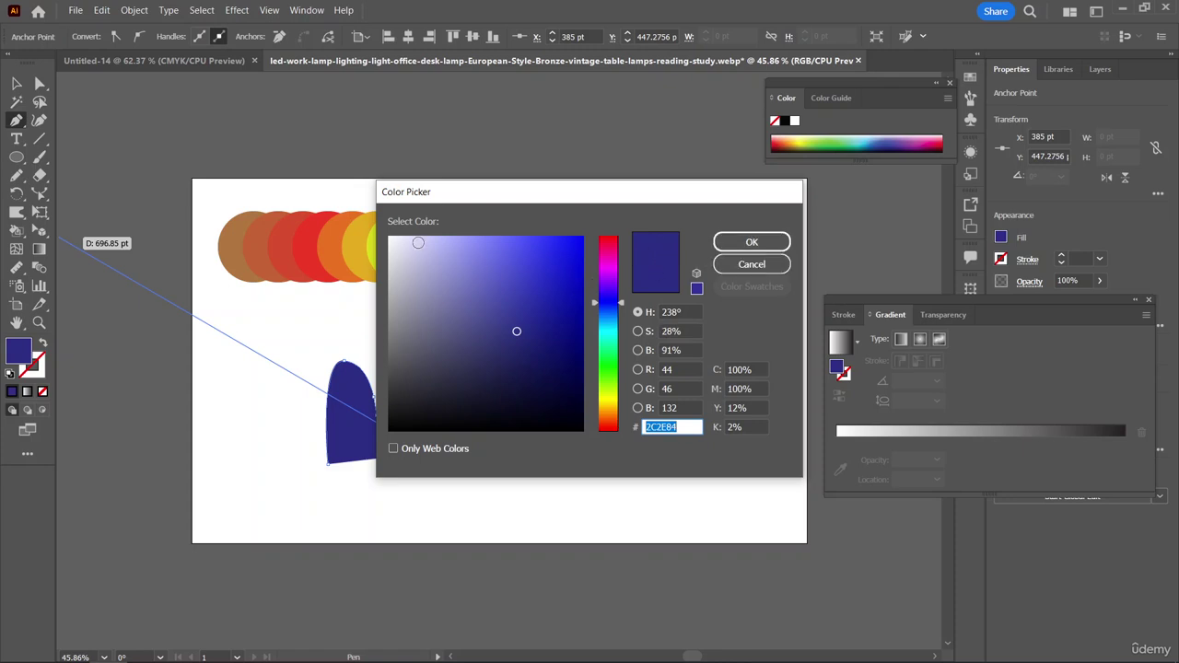
left_click(752, 265)
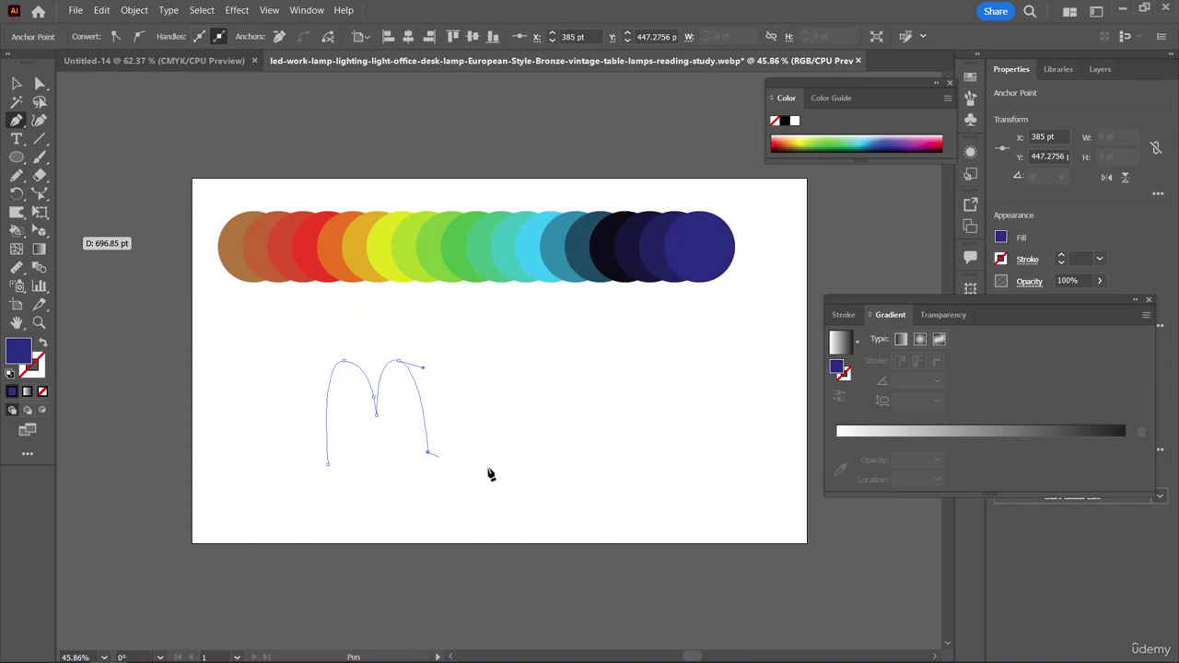
key("ctrl+z")
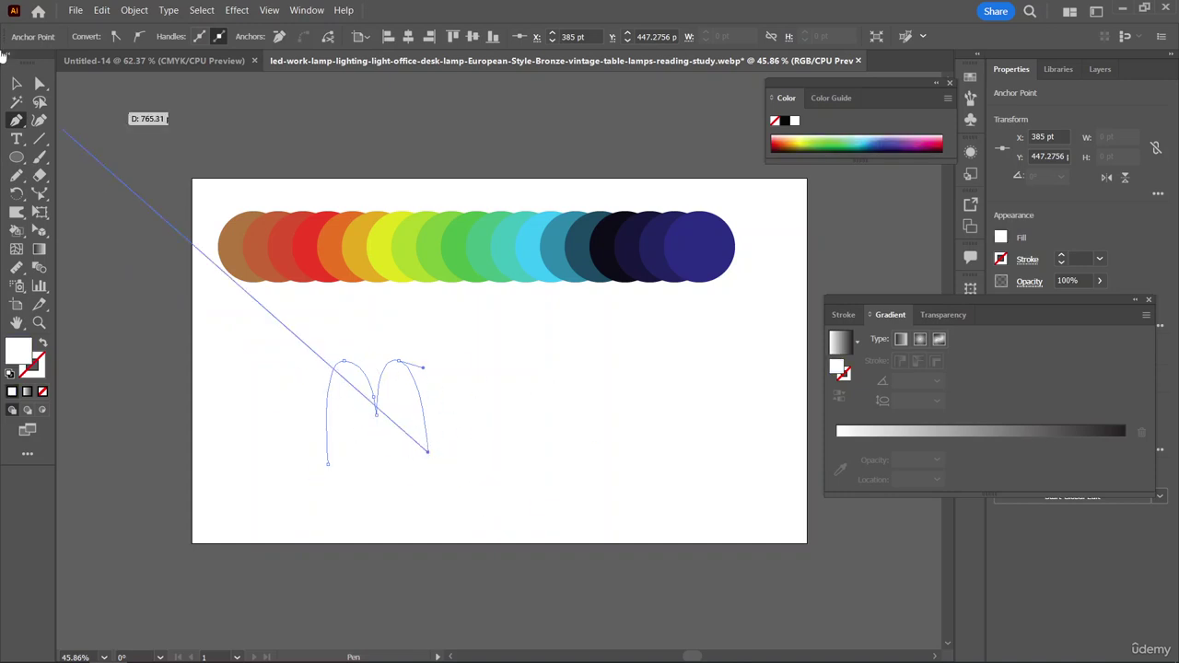
left_click(16, 83)
left_click(485, 419)
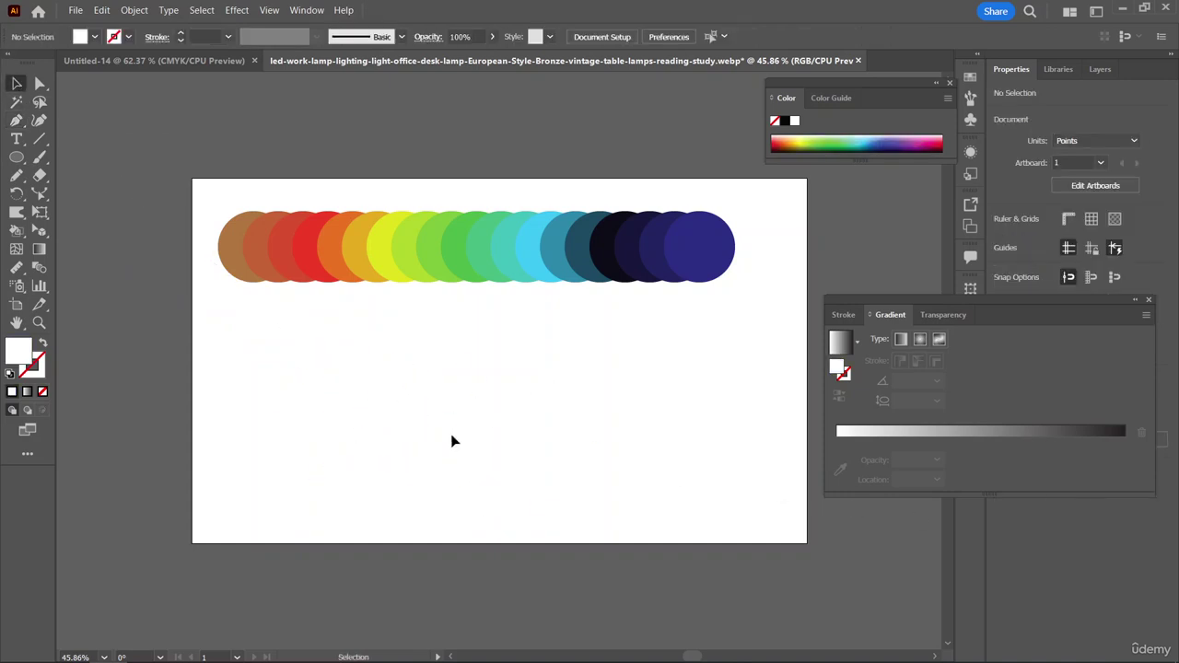
- Enlarge the M-shaped path to about 329 by 336 pt and move it to the artboard's lower right area
left_click(397, 402)
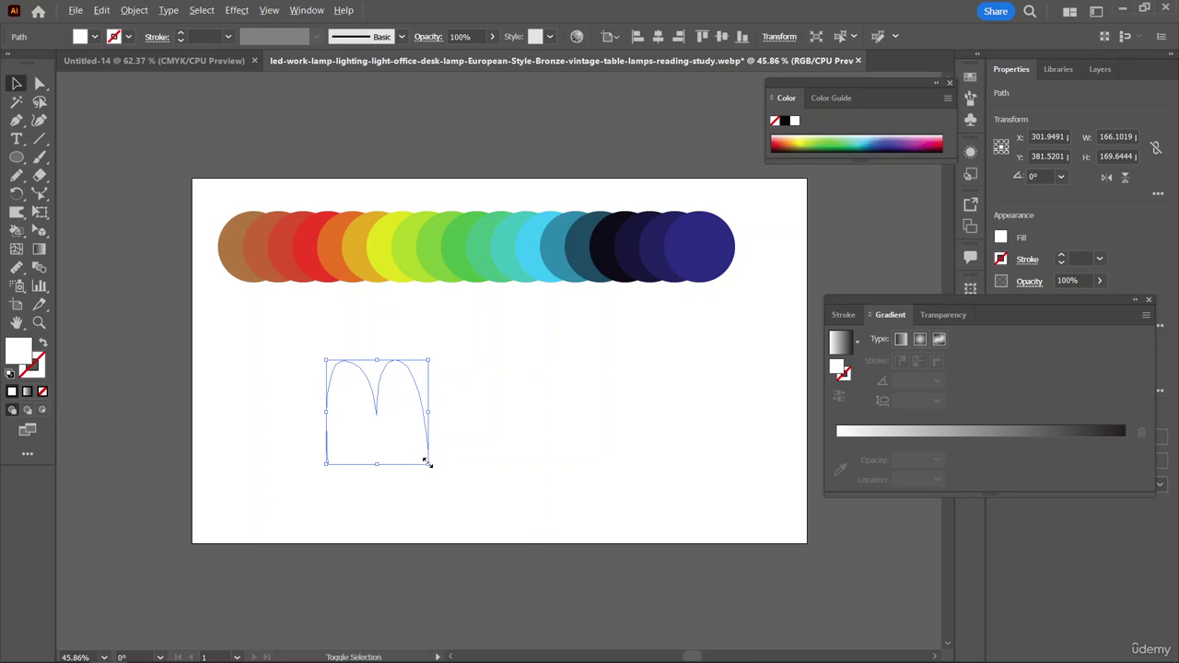
left_click_drag(431, 461, 555, 516)
left_click_drag(423, 429, 613, 440)
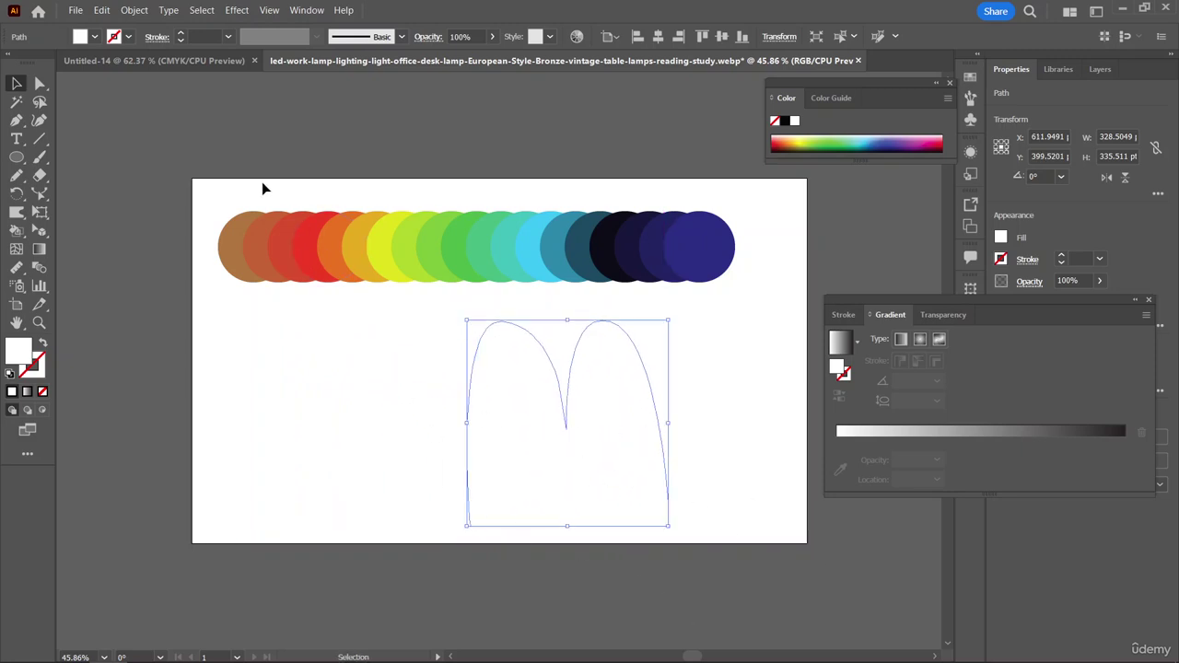
- Replace the circle blend's spine with the M-shaped path and move the resulting blend up and left on the artboard
left_click_drag(263, 189, 734, 513)
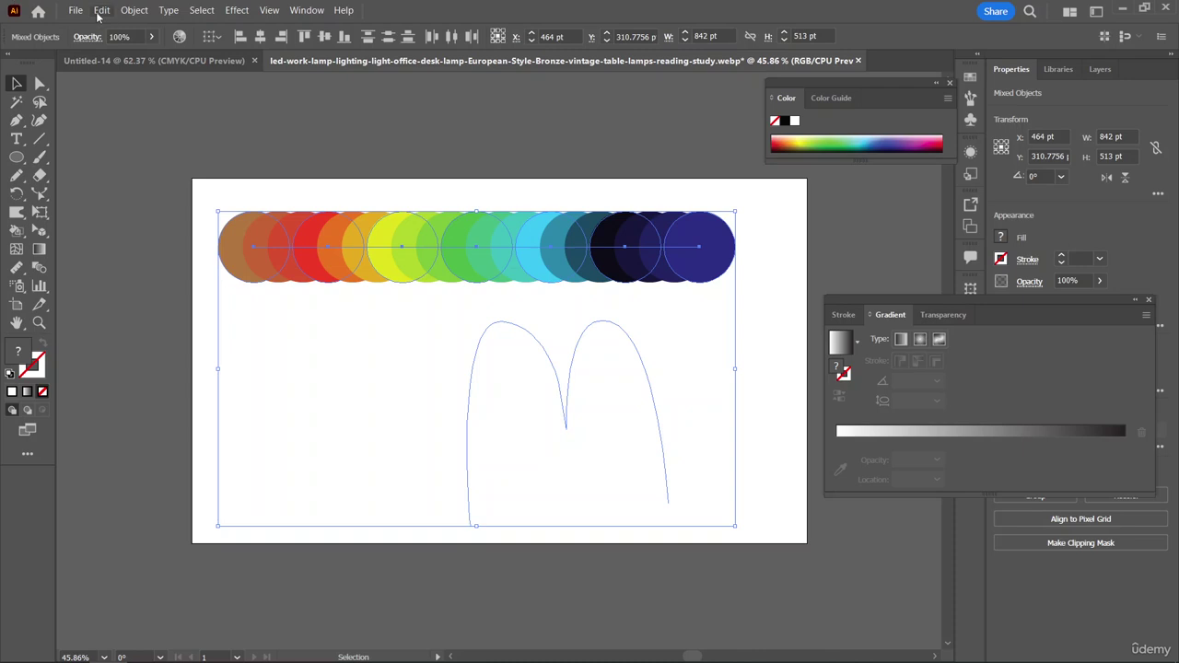
left_click(131, 12)
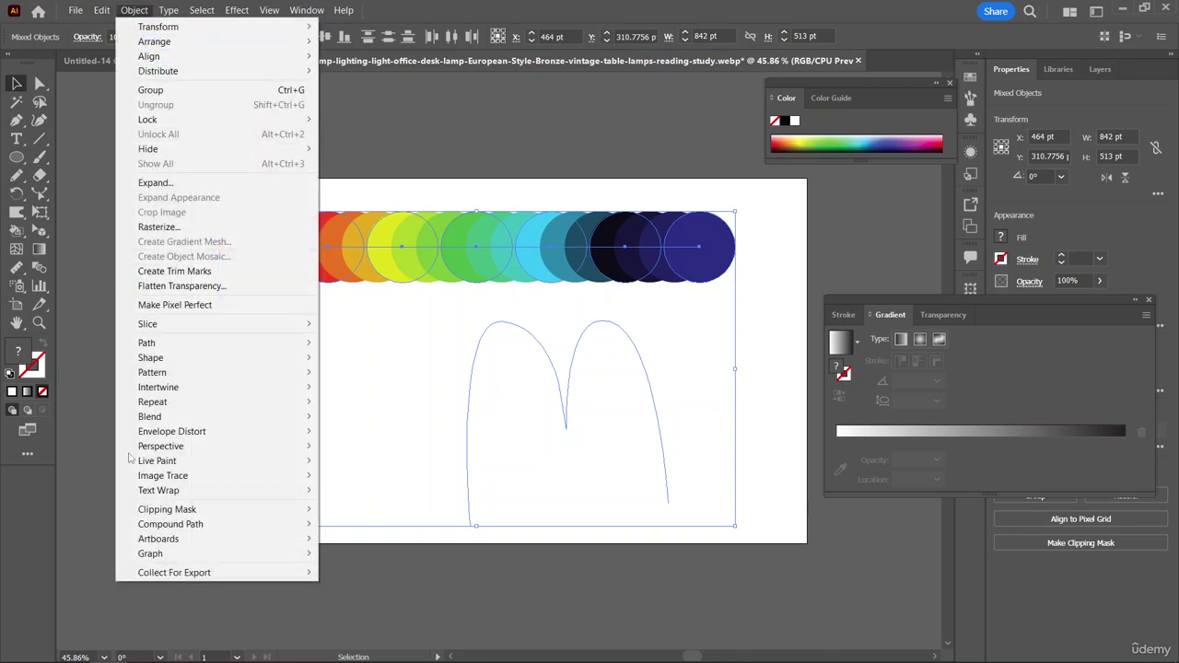
mouse_move(248, 422)
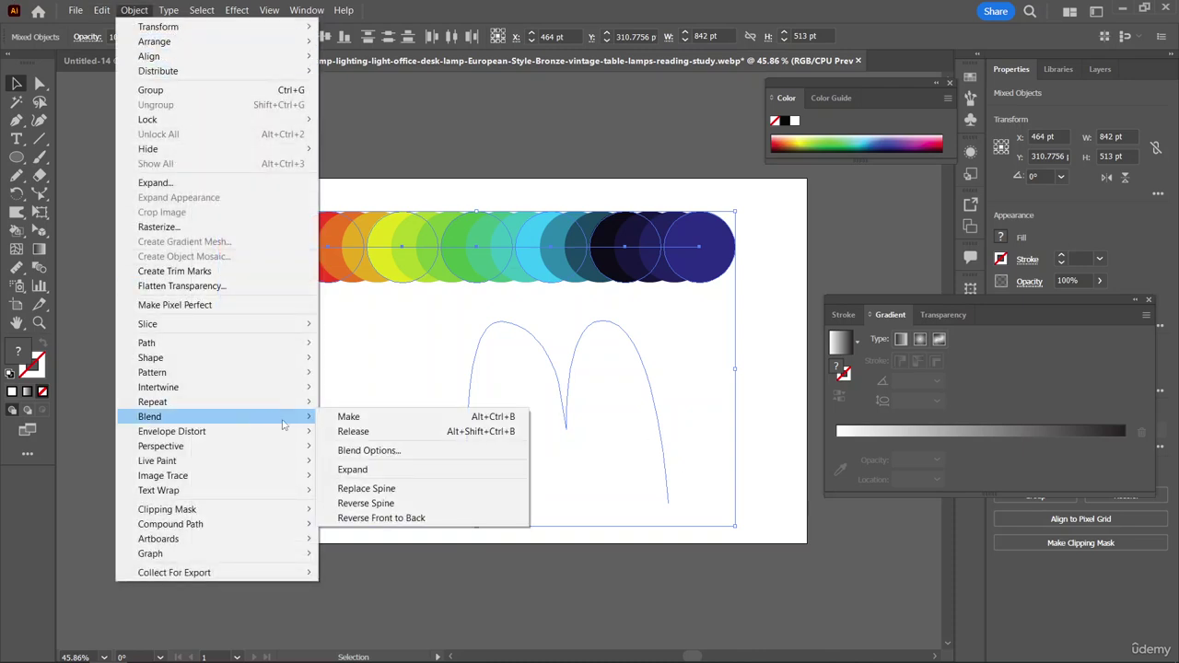
left_click(415, 496)
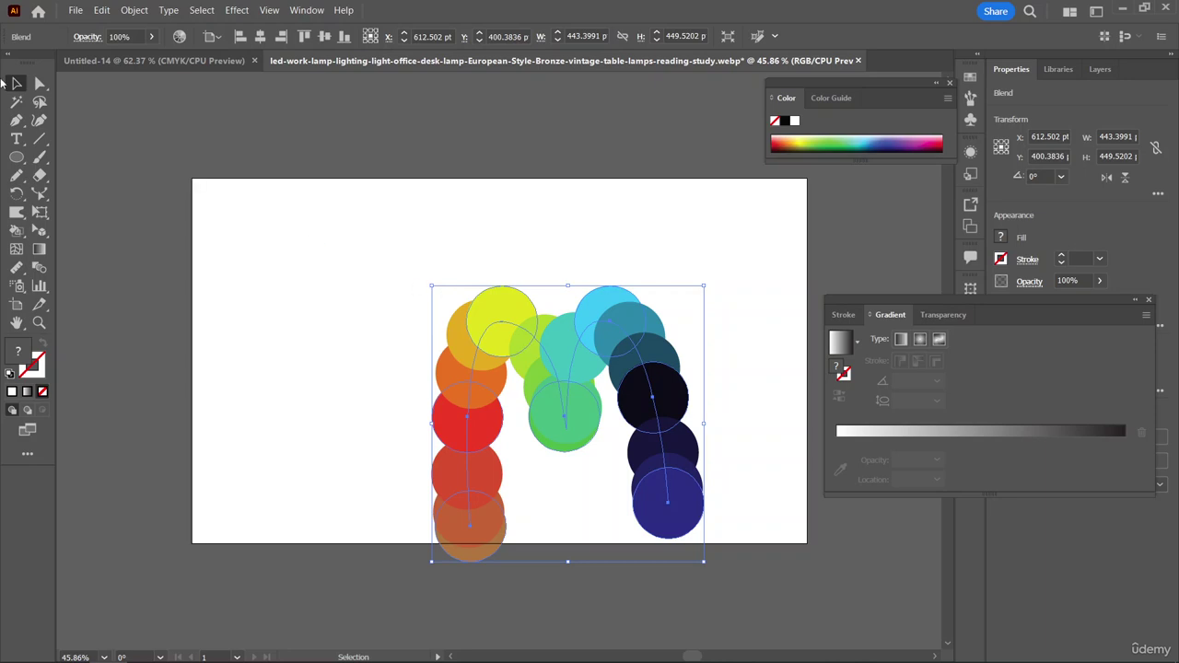
left_click_drag(550, 387, 448, 293)
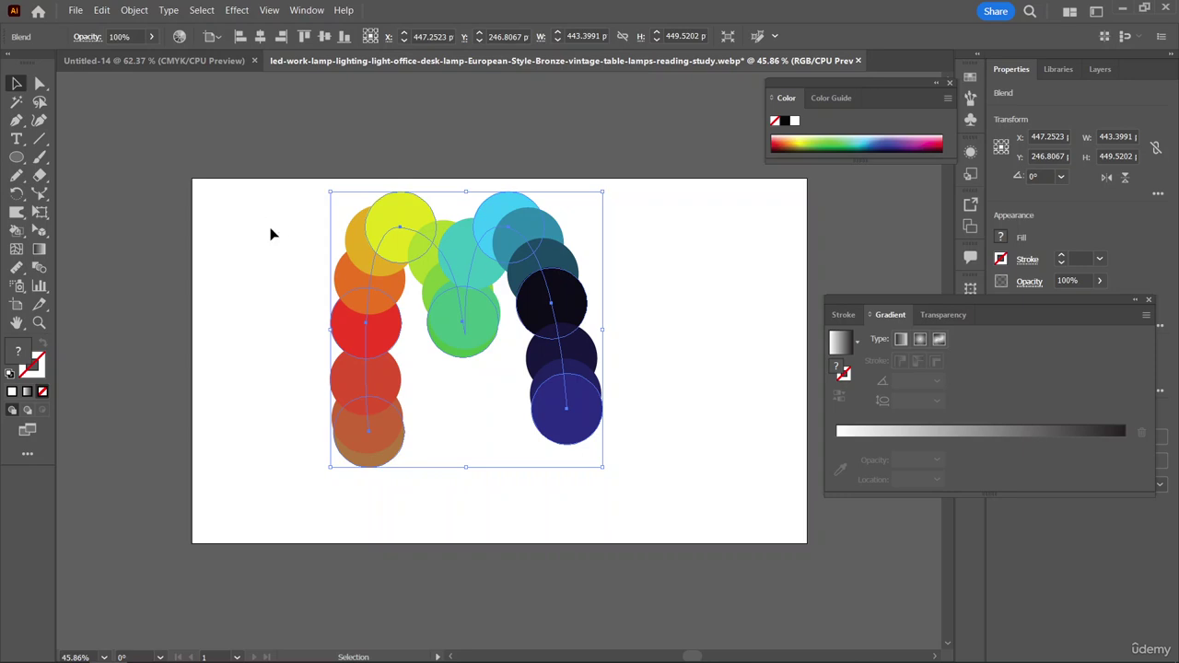
- Set the M-shaped blend's specified steps to 5
double_click(39, 268)
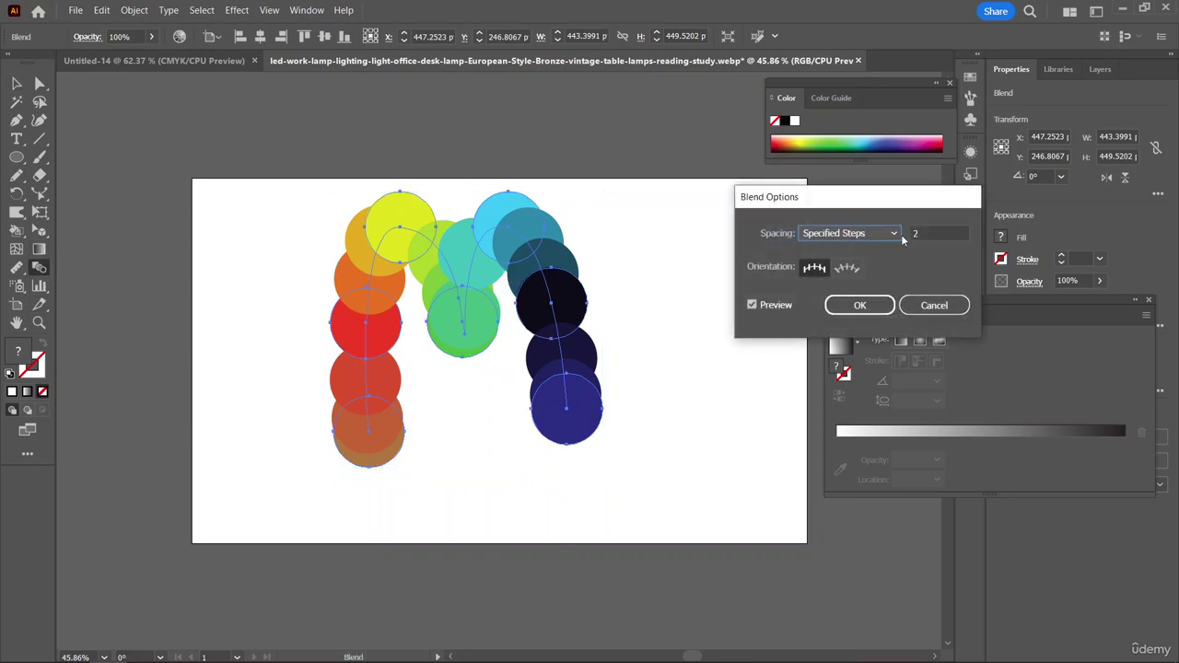
left_click(918, 233)
key("BackSpace")
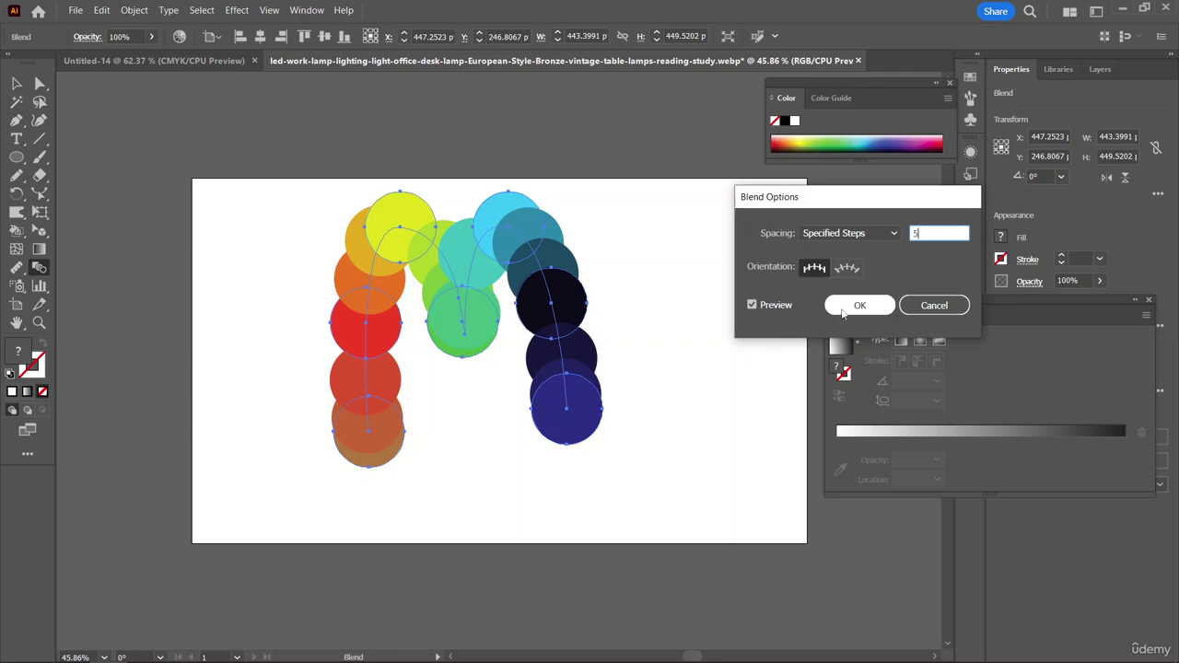
left_click(839, 307)
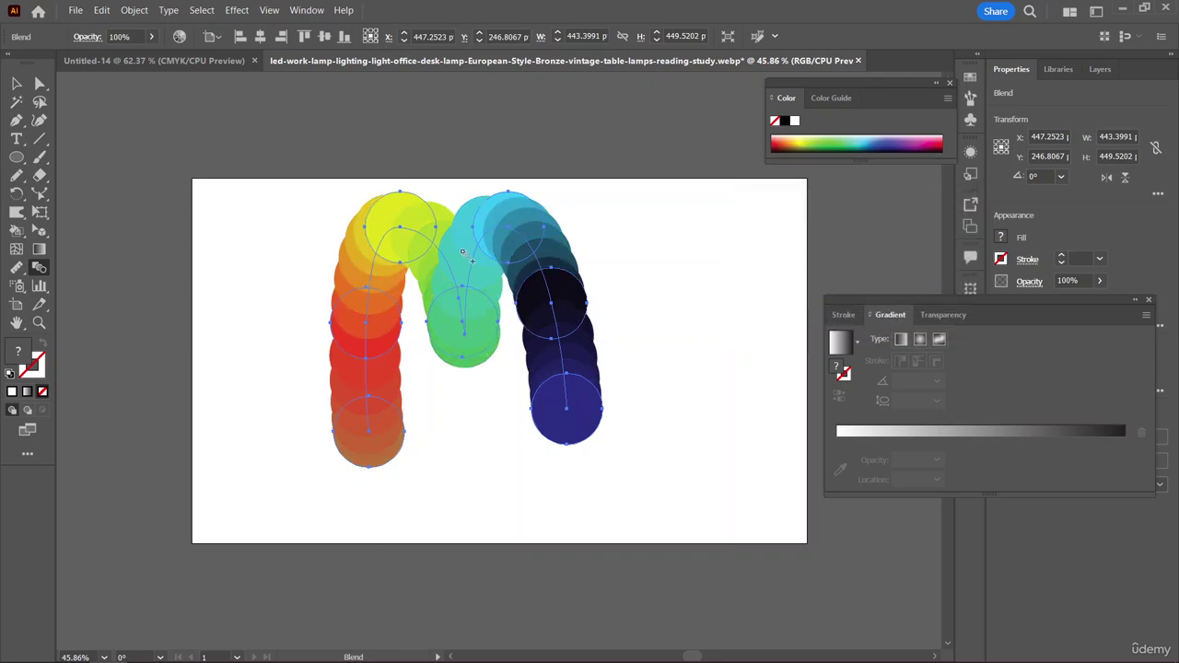
- Try Smooth Color spacing on the M-shaped blend with the preview on
double_click(39, 267)
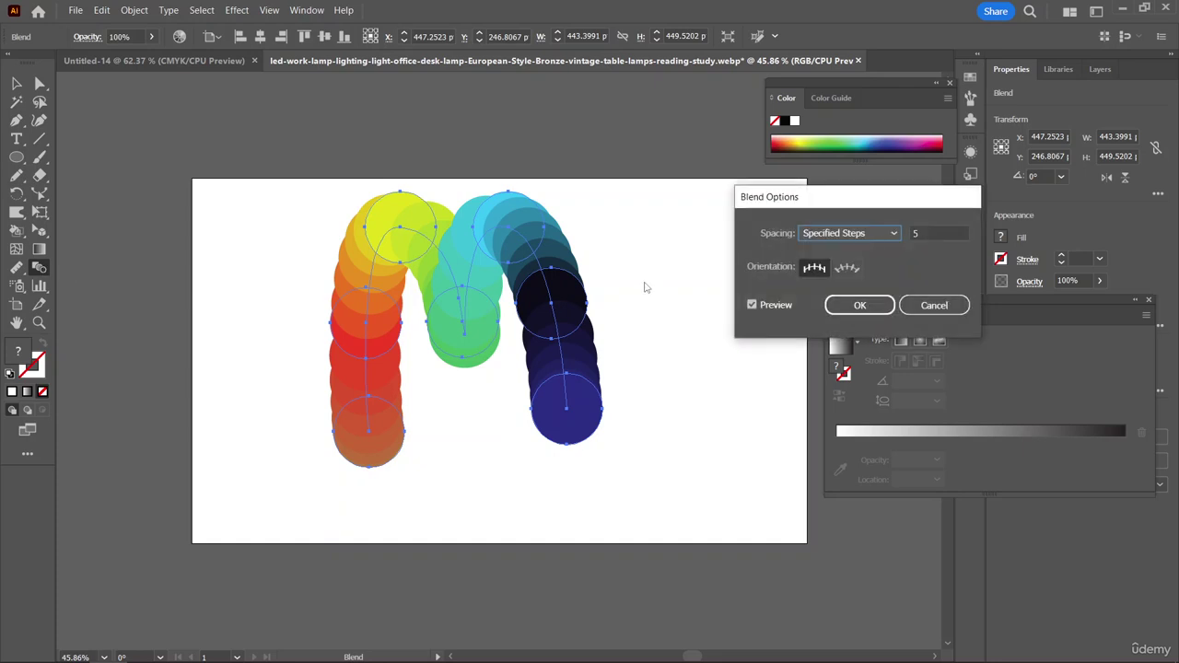
left_click(855, 235)
left_click(854, 250)
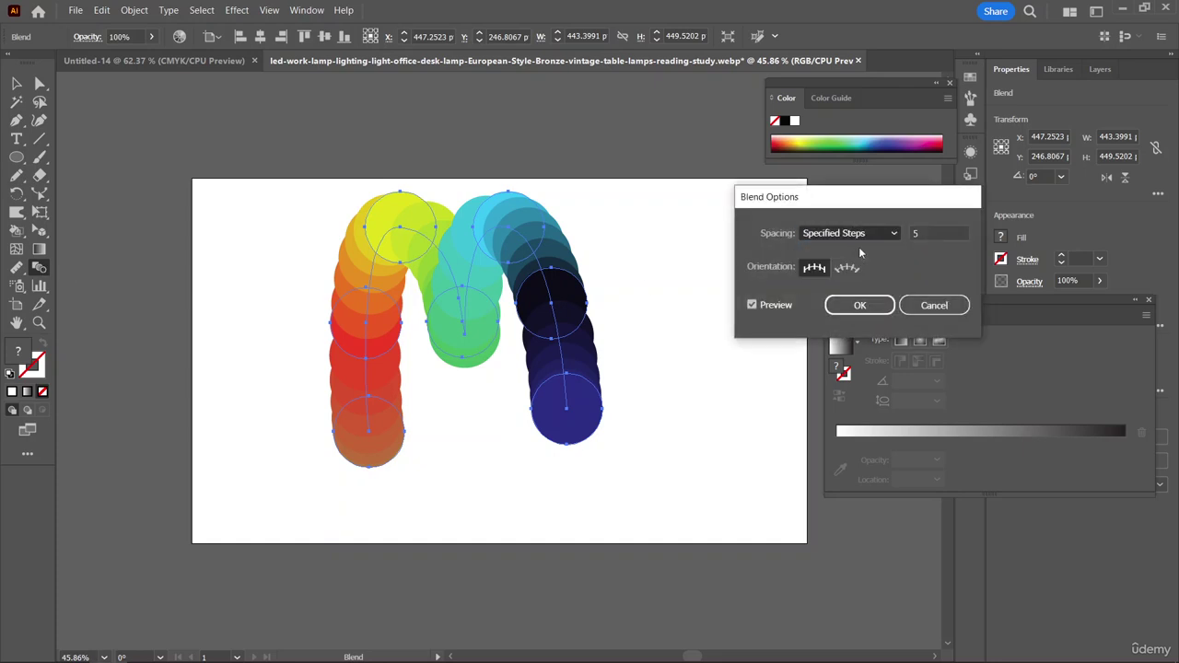
left_click(881, 237)
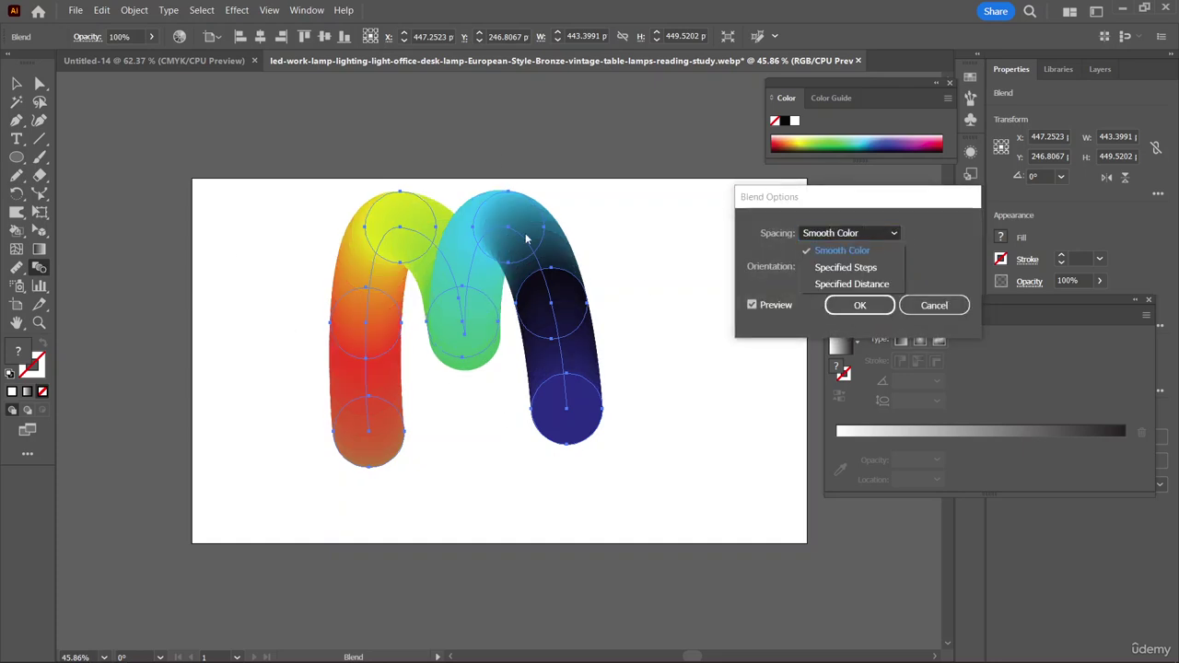
- Apply Specified Distance spacing of 1000 pt to the blend, trying the align-to-path orientation before returning to align to page
left_click(851, 284)
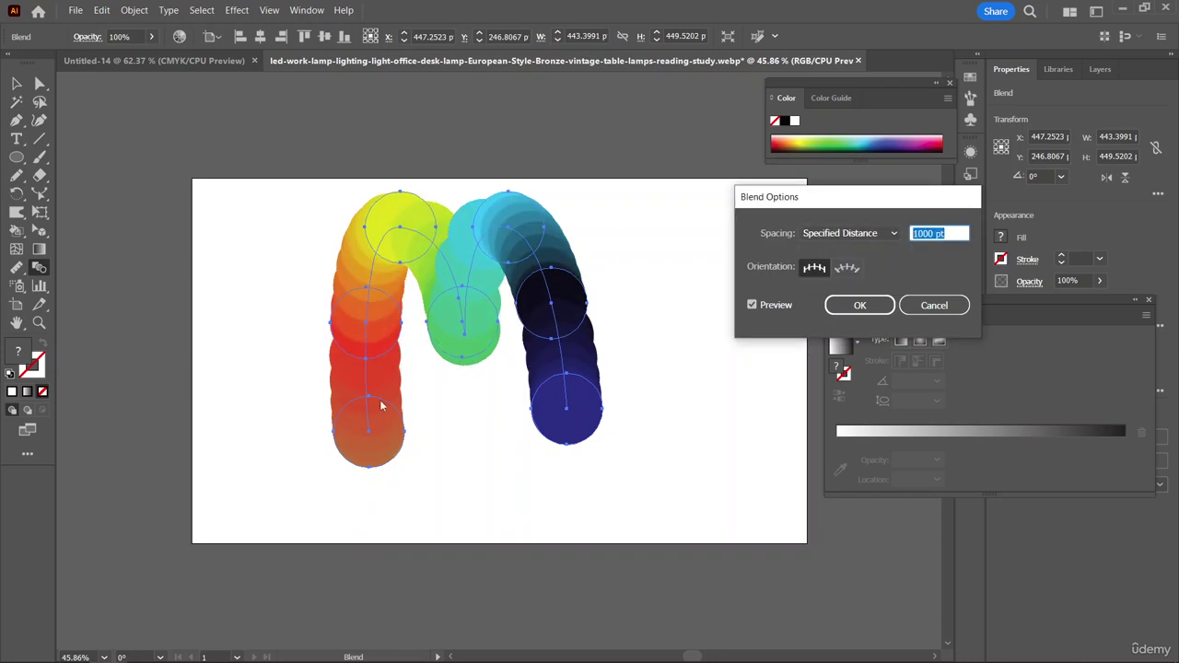
left_click(847, 268)
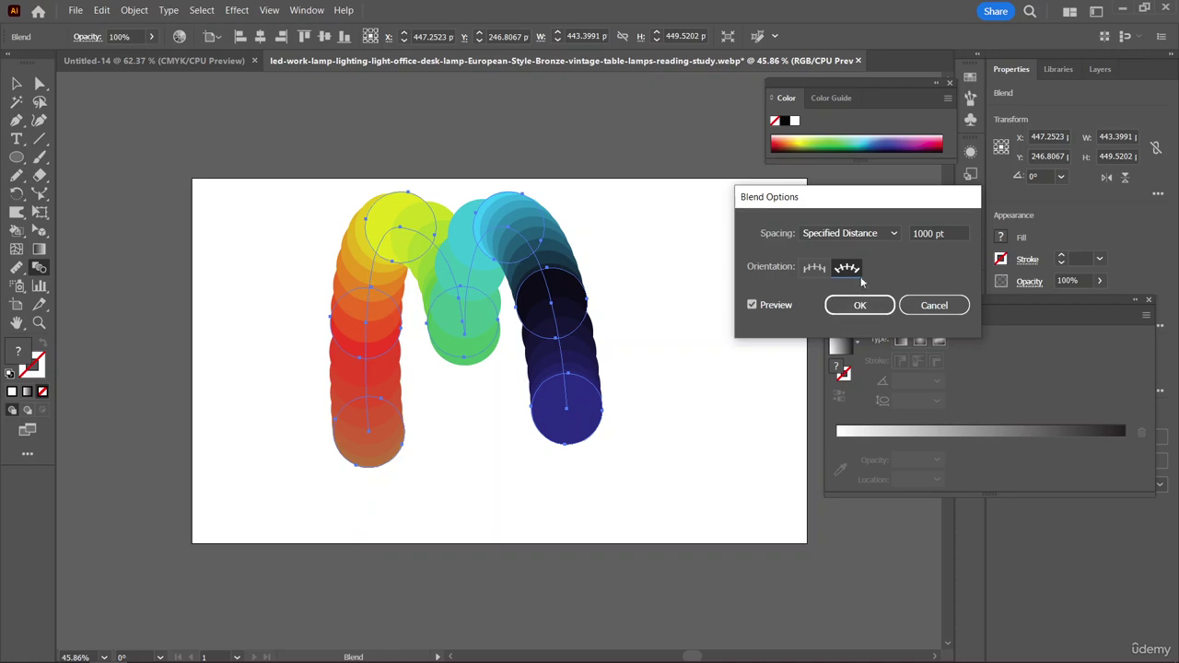
left_click(815, 268)
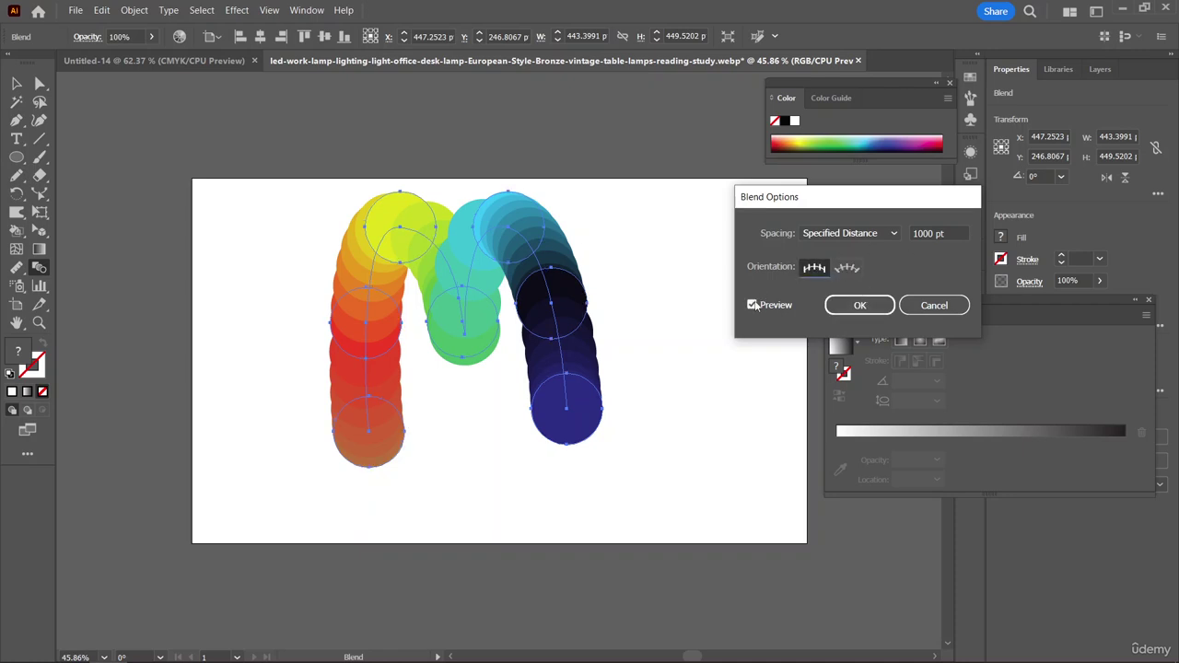
left_click(752, 305)
left_click(753, 305)
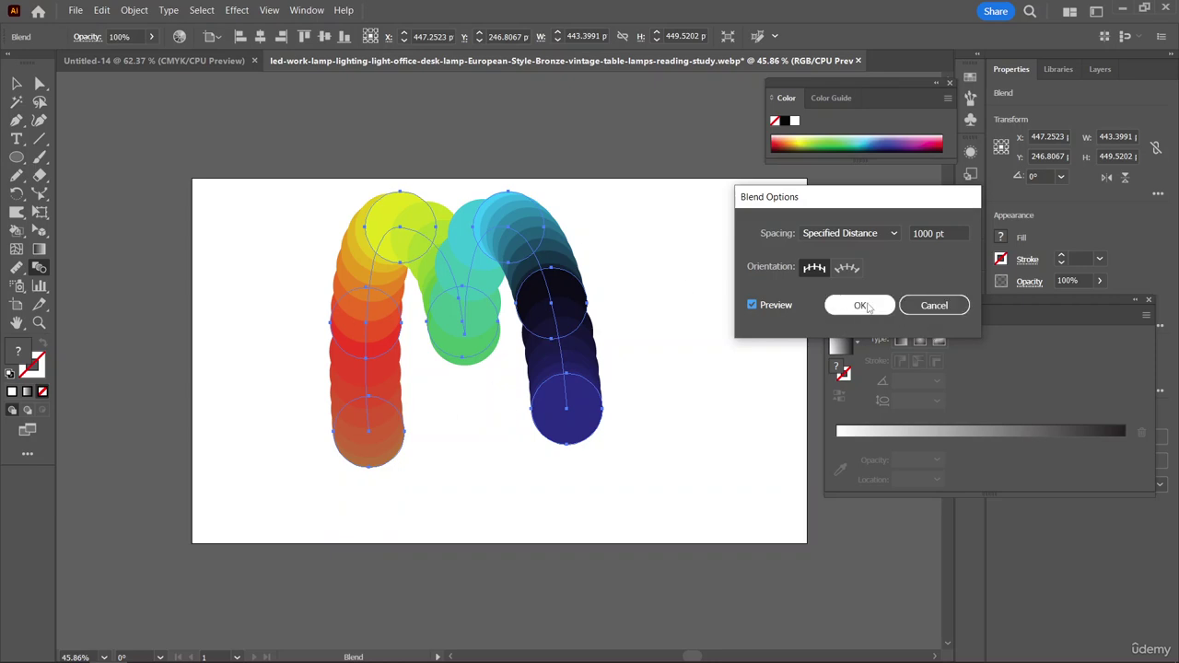
left_click(861, 305)
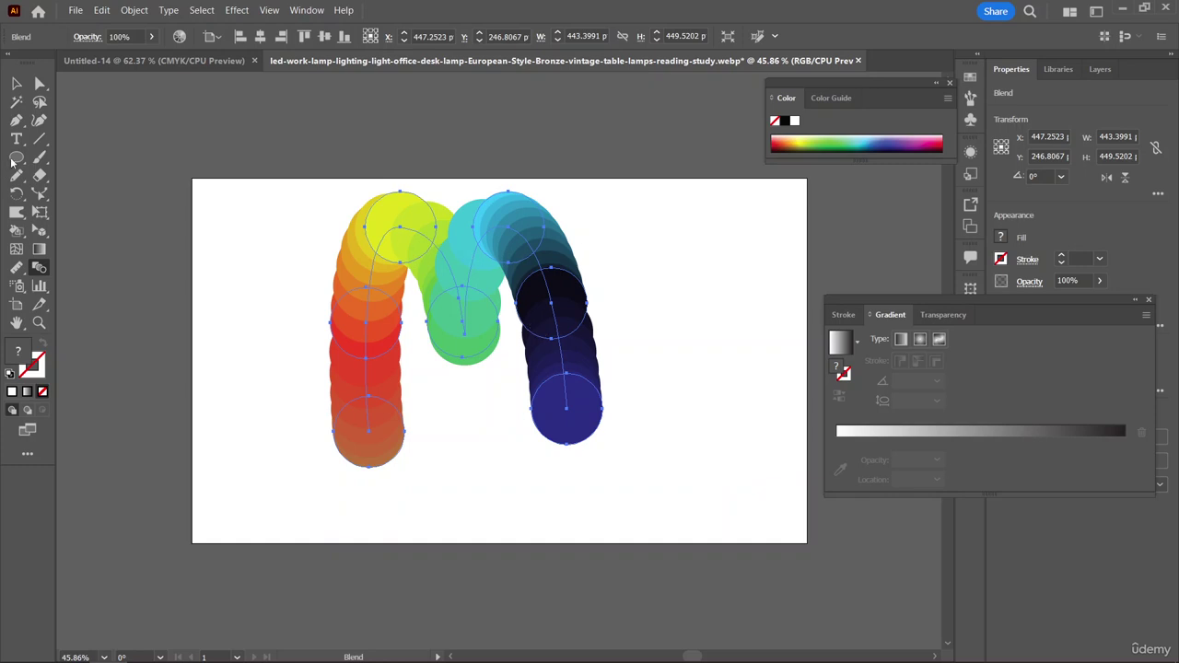
- Delete the M-shaped blend from the artboard
left_click(17, 81)
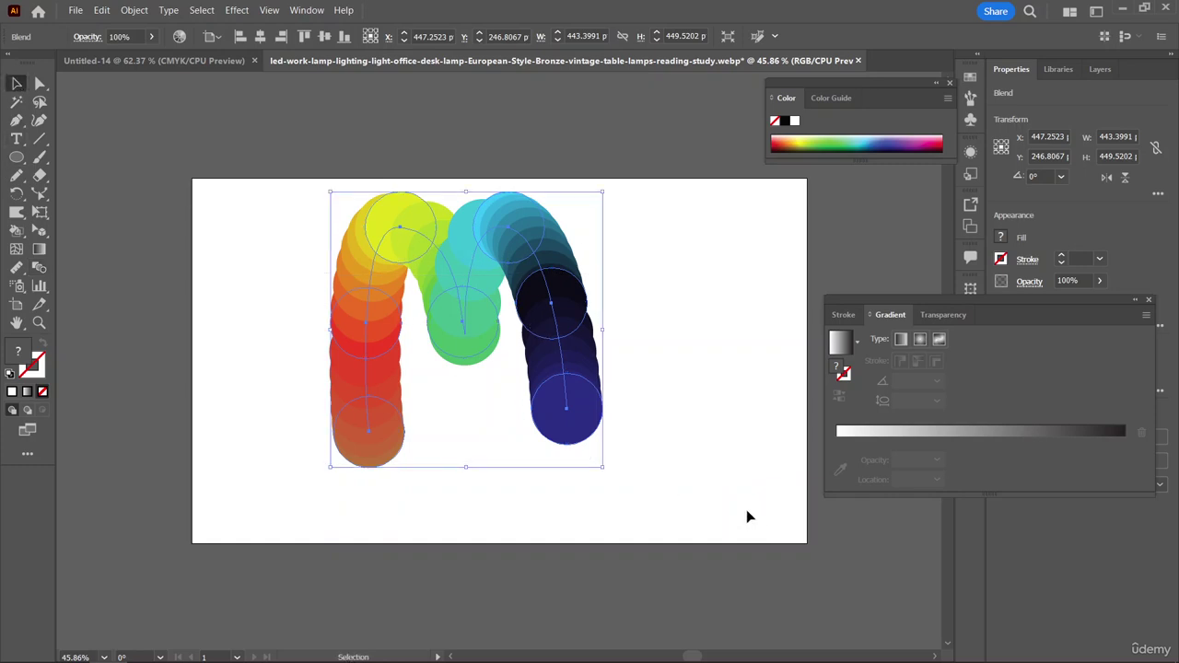
key("Delete")
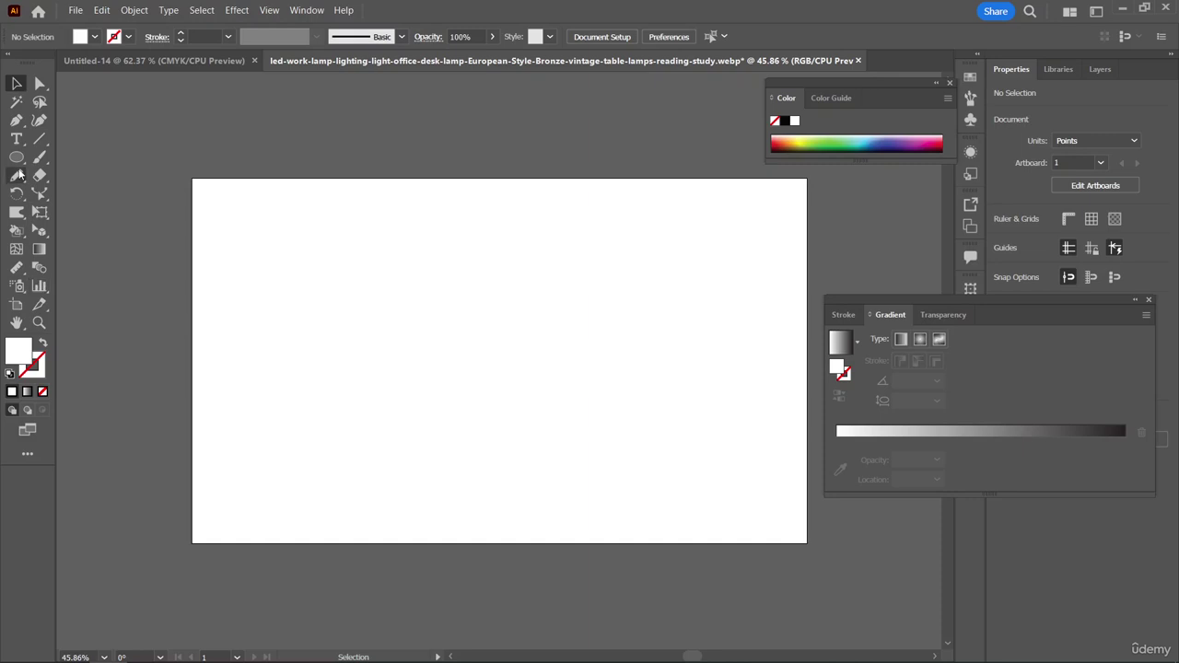
- Draw a five-pointed star about 152 by 144 pt in the artboard's upper left area and fill it with blue
left_click(15, 161)
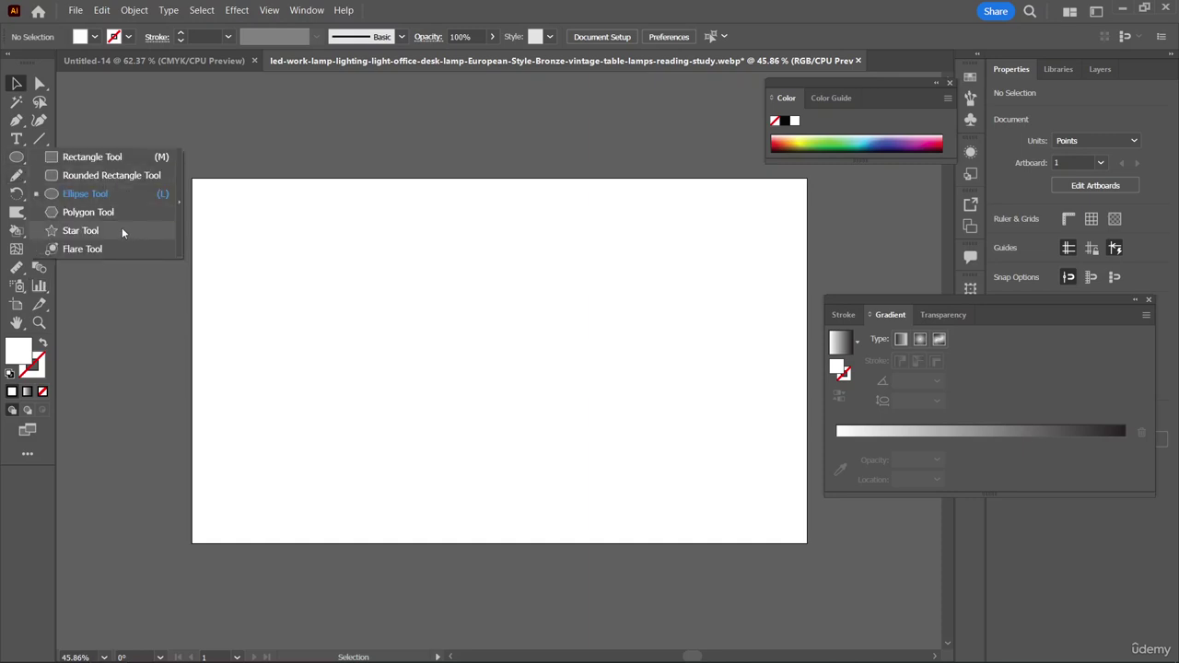
left_click(80, 230)
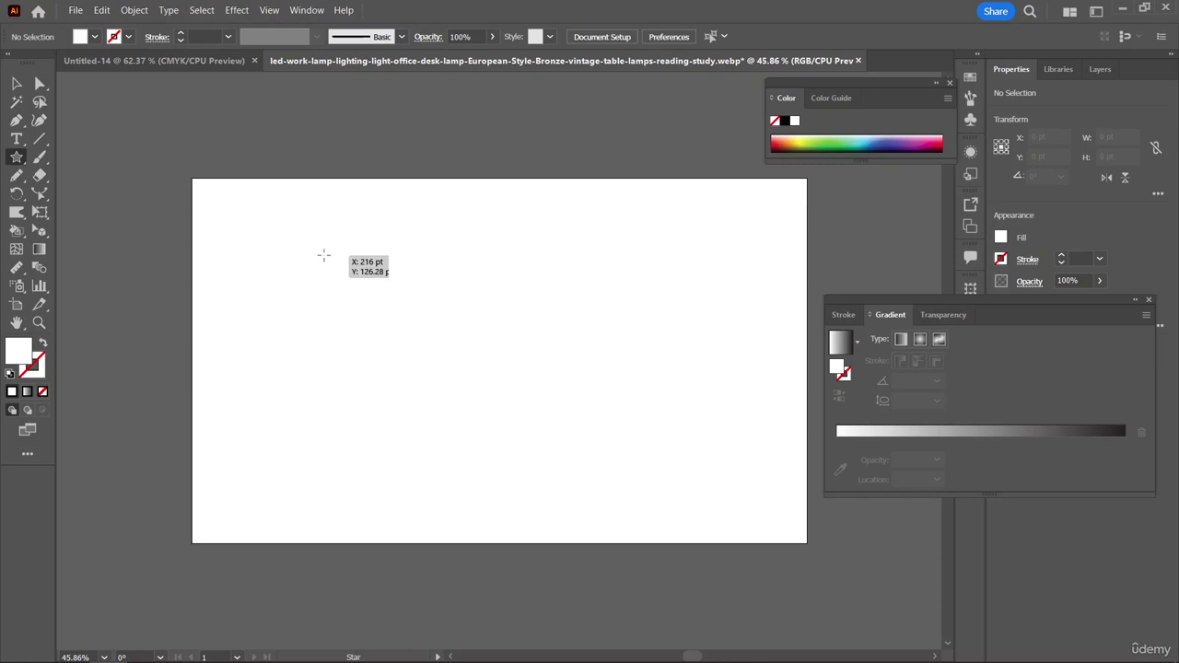
left_click_drag(318, 248, 361, 272)
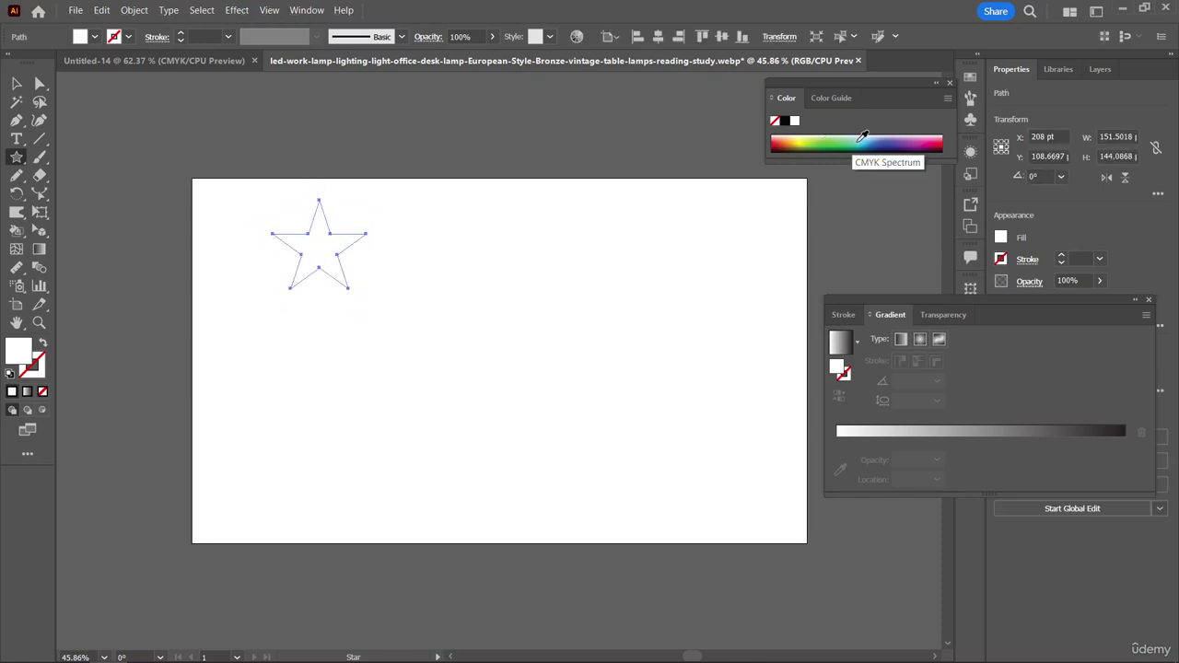
left_click(892, 135)
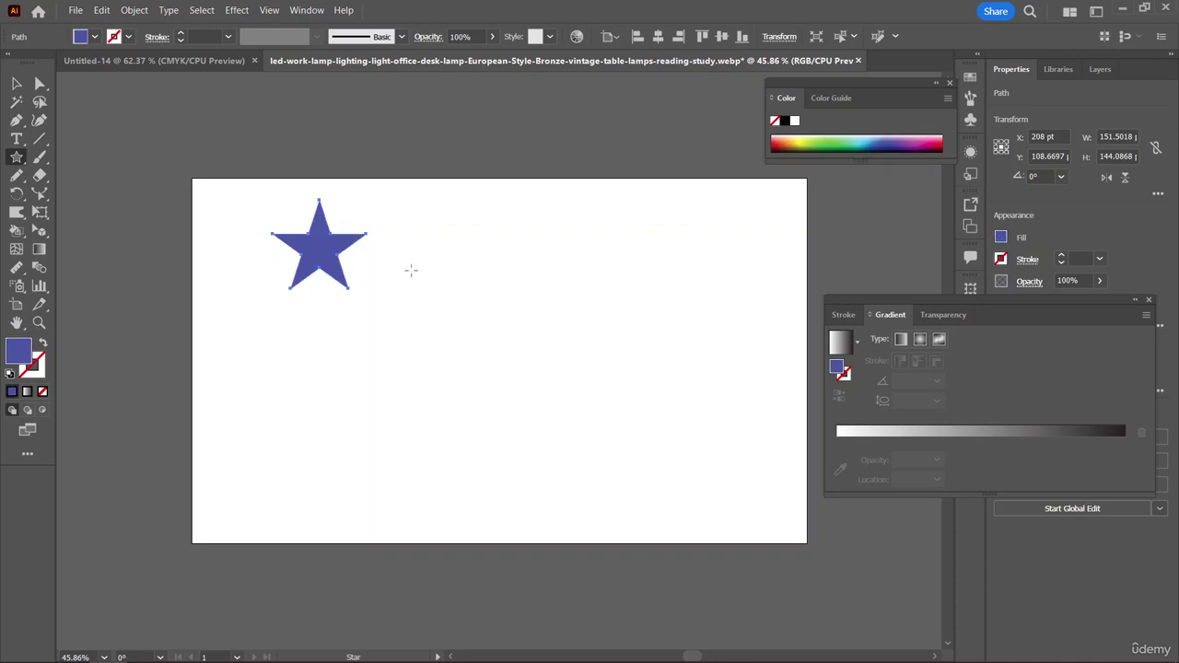
- Copy the blue star 159 pt horizontally to its right and repeat the duplication to form an evenly spaced row of five stars
left_click(16, 83)
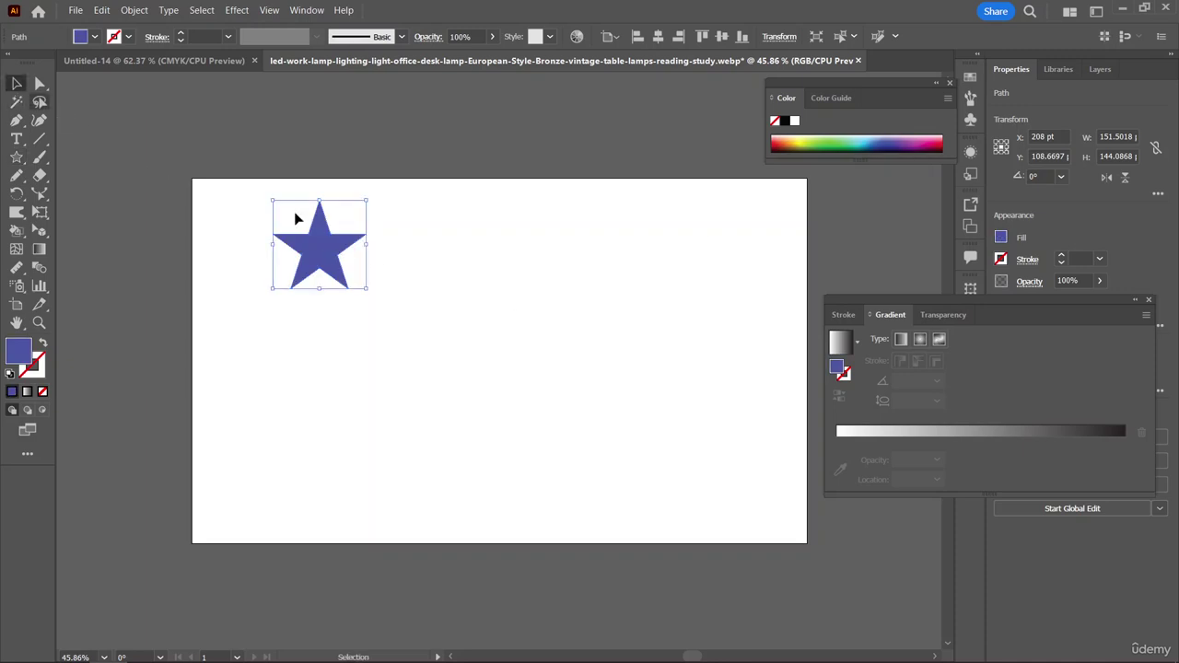
left_click_drag(323, 256, 424, 257)
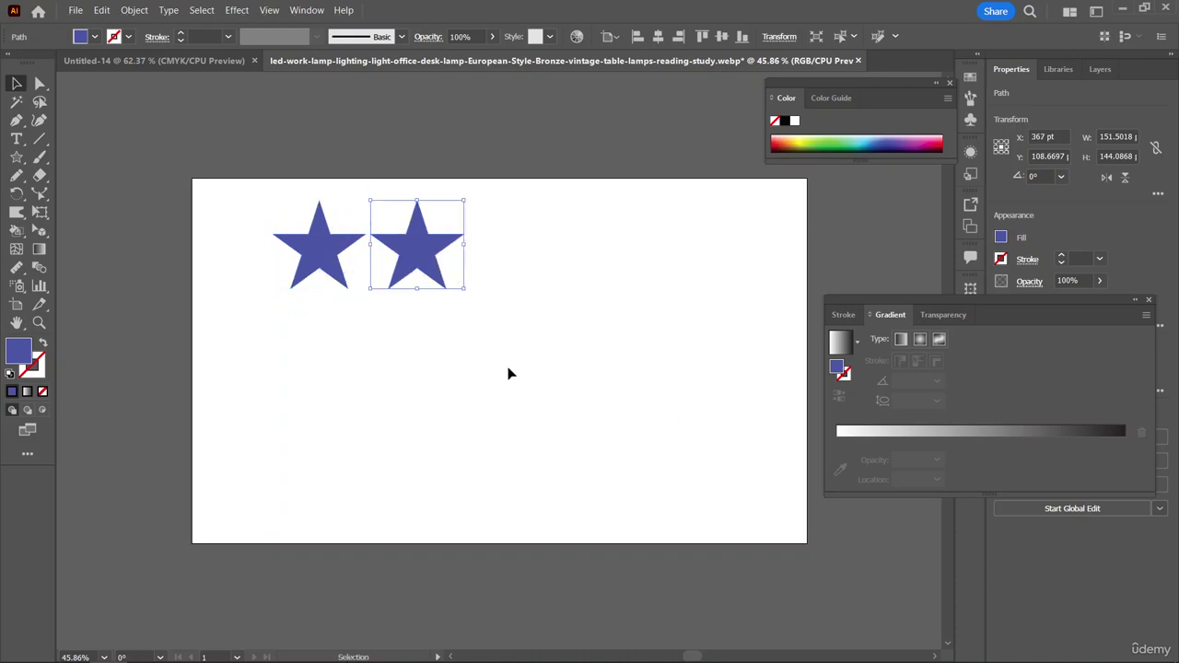
key("ctrl+d")
key("ctrl+d")
key("ctrl+d")
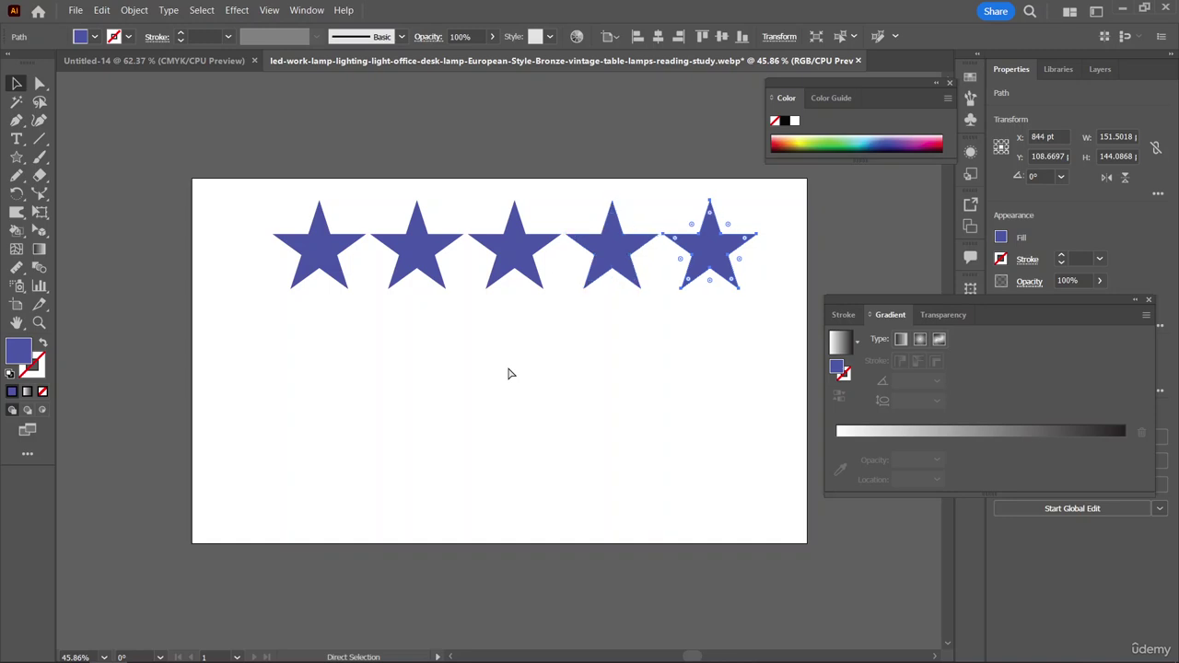
- Move the whole row of five stars left and slightly down, centred at about X 443 pt, Y 118 pt
left_click_drag(217, 215, 783, 293)
left_click_drag(734, 256, 684, 263)
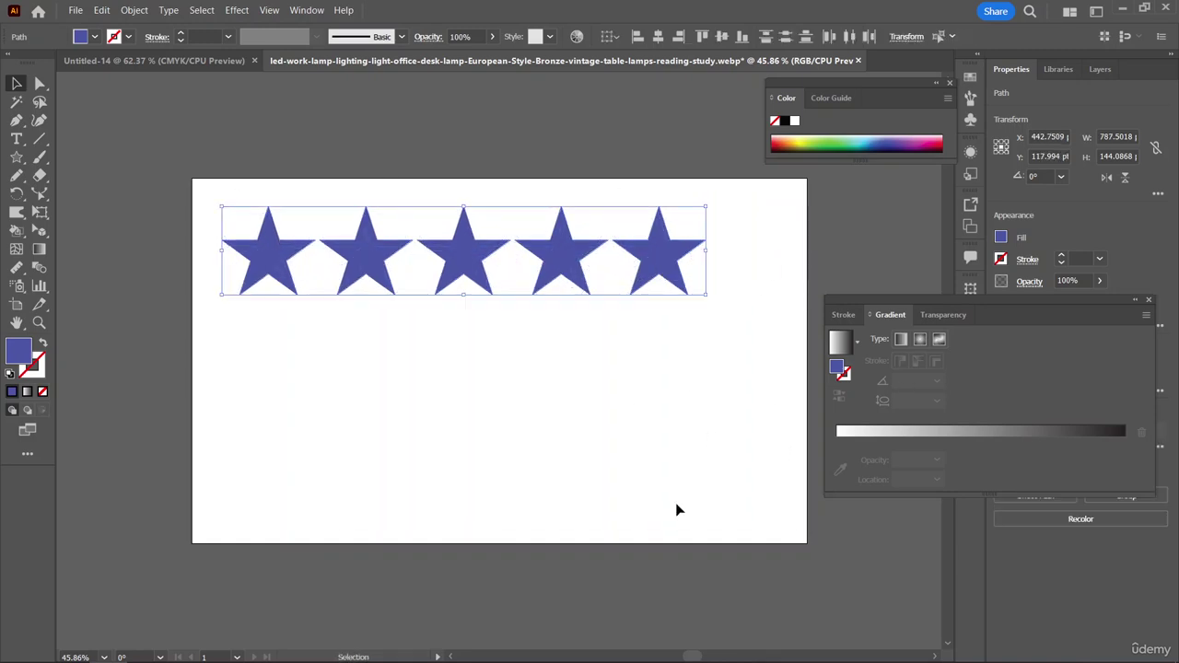
left_click(548, 360)
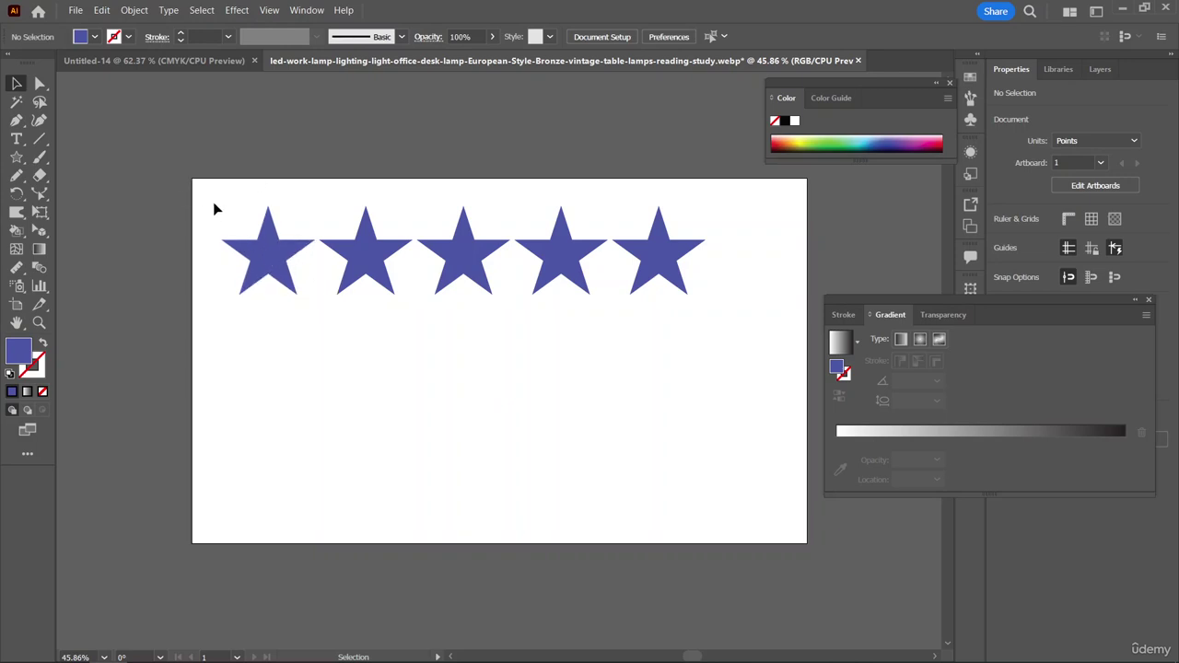
- Accept Smooth Color spacing with align-to-page orientation as the blend options and make a blend from all five stars
left_click_drag(209, 191, 695, 317)
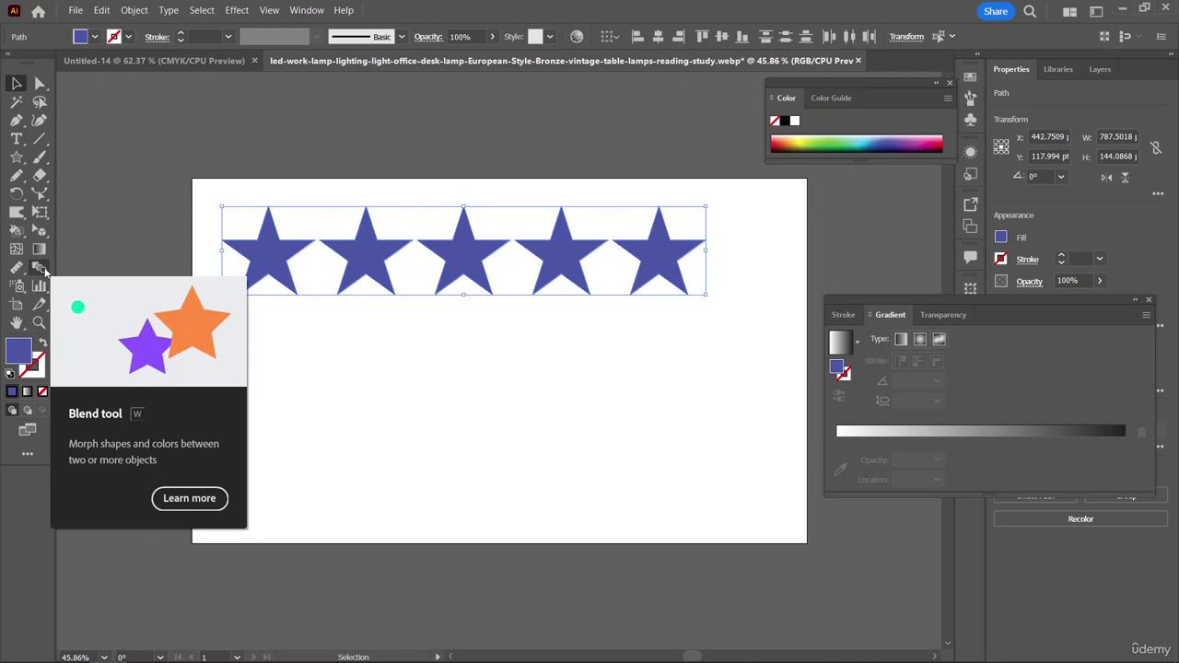
left_click(40, 268)
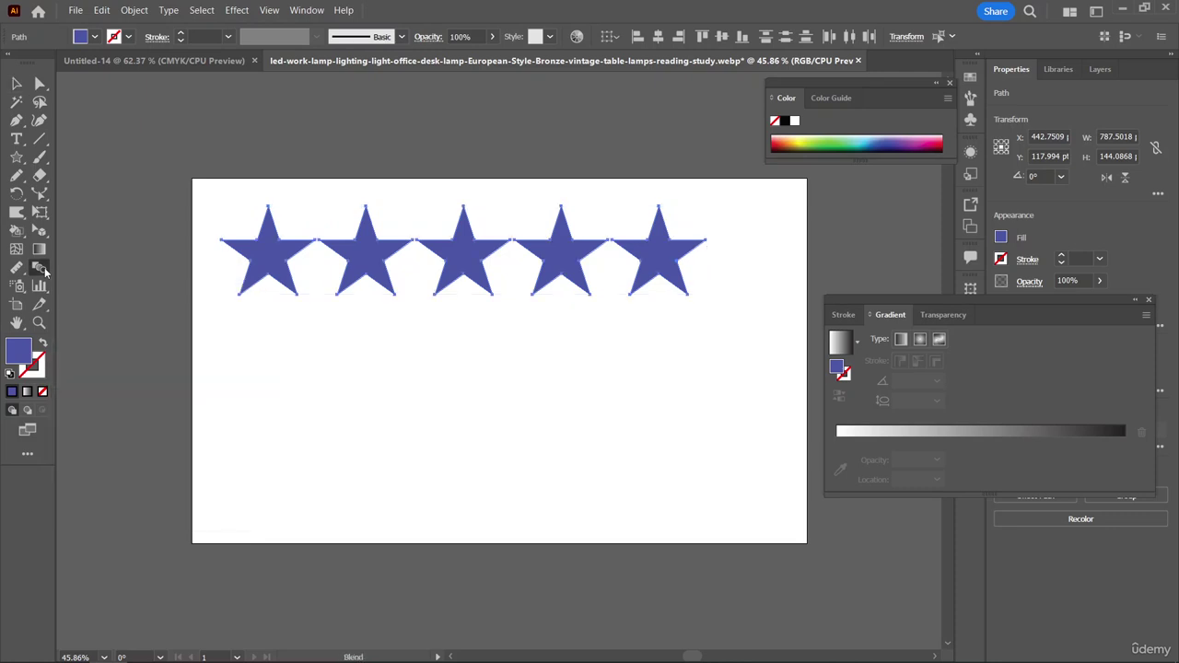
double_click(44, 269)
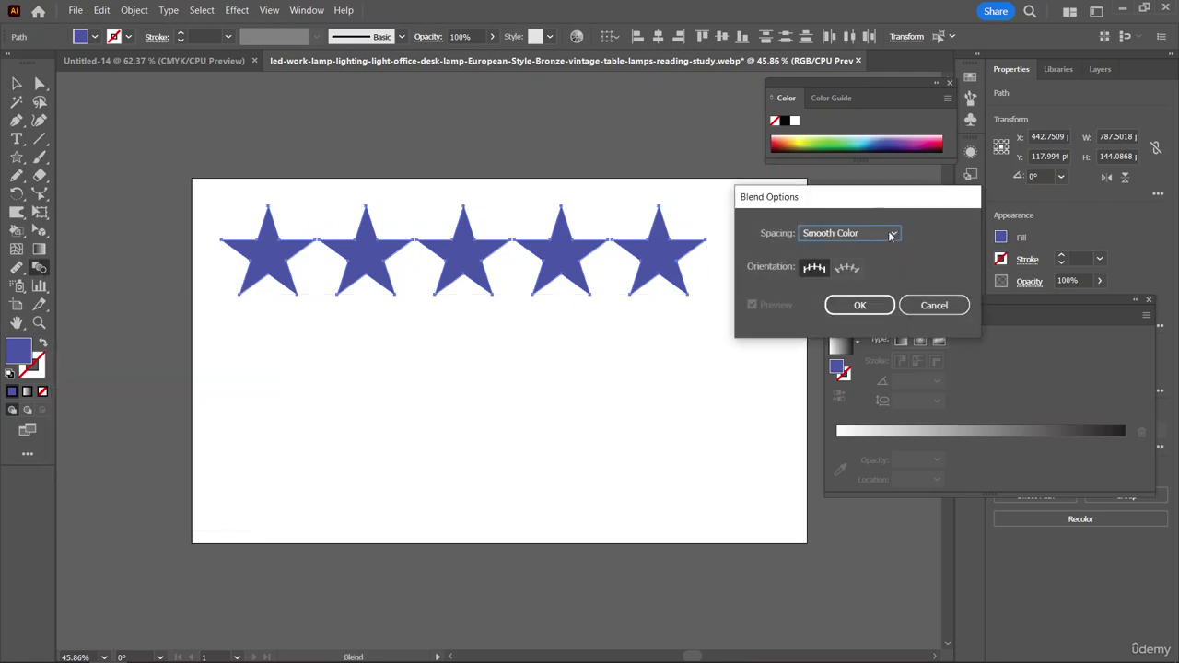
left_click(590, 192)
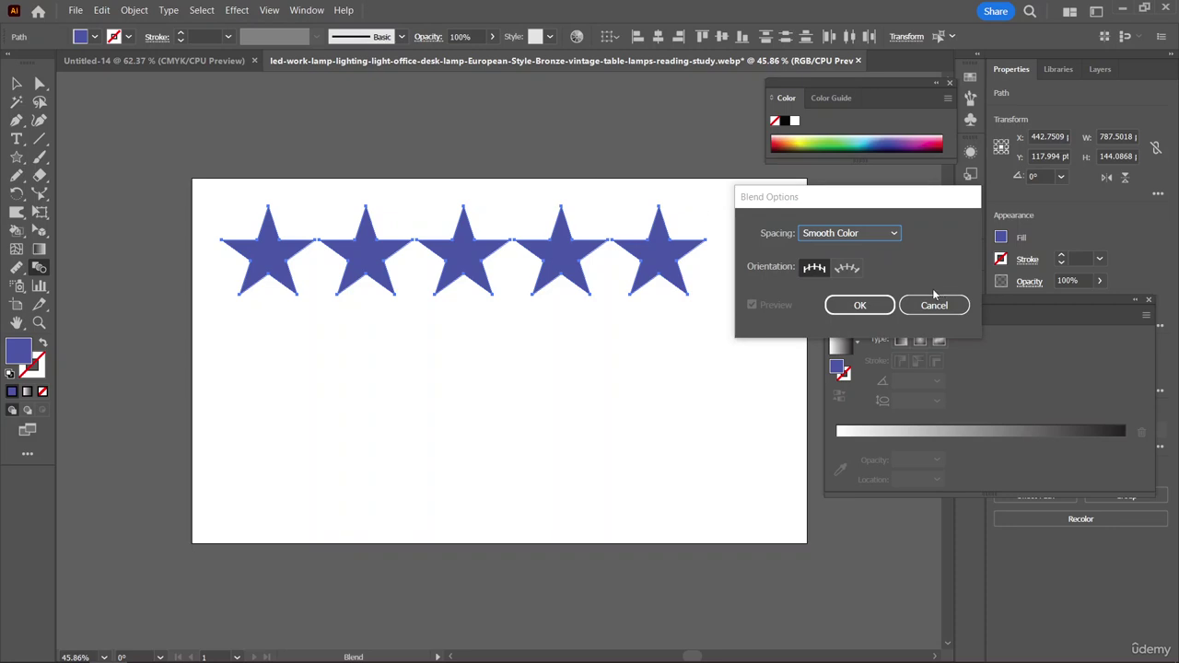
left_click(856, 305)
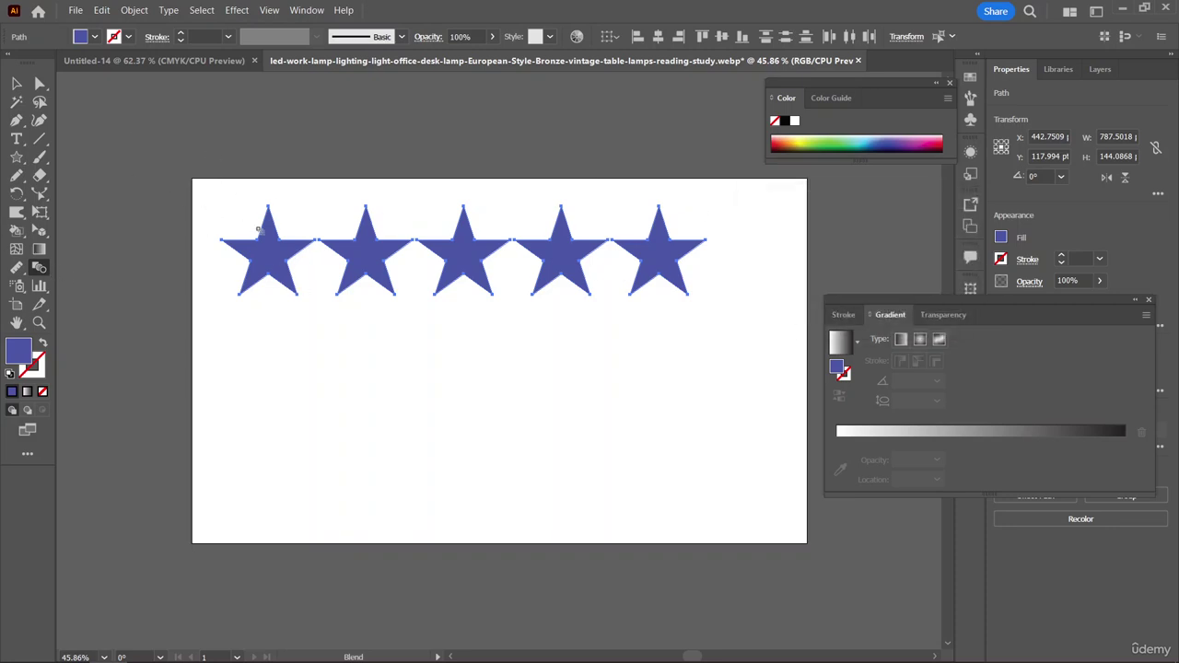
left_click(17, 84)
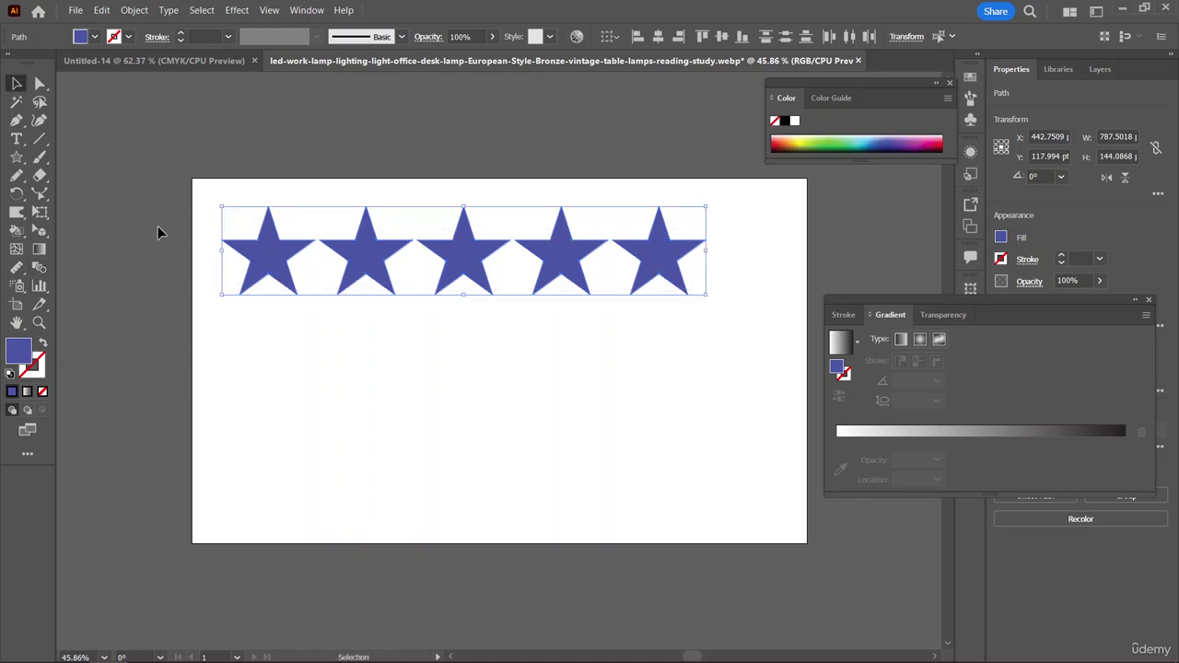
left_click(134, 10)
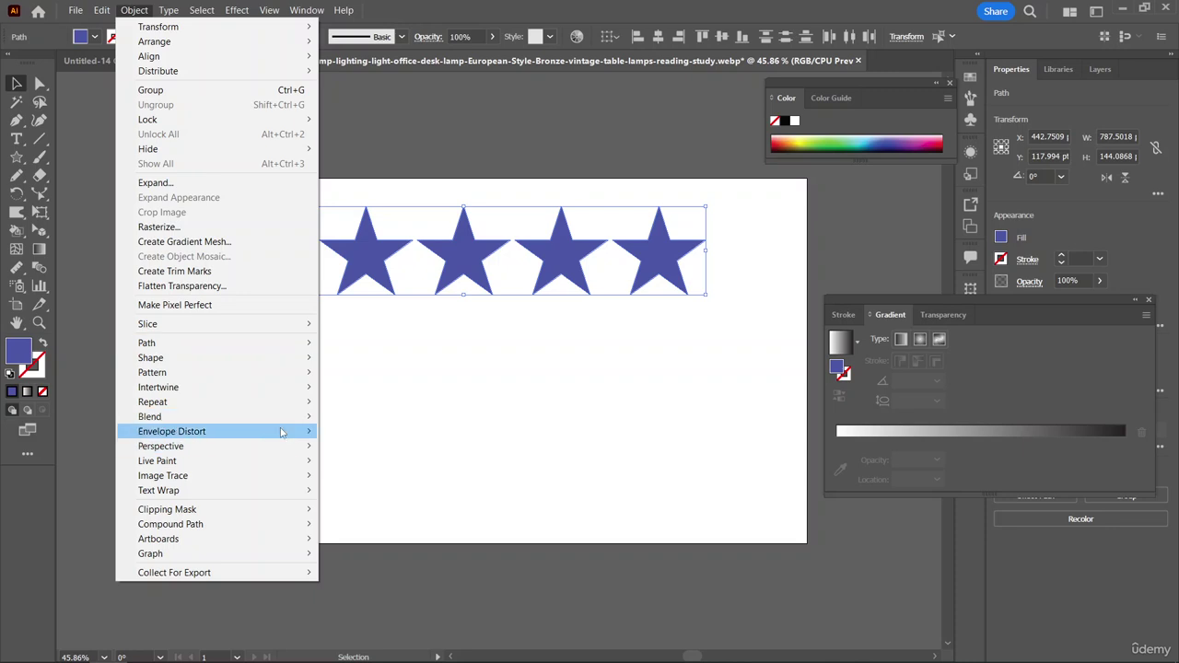
mouse_move(281, 416)
left_click(379, 417)
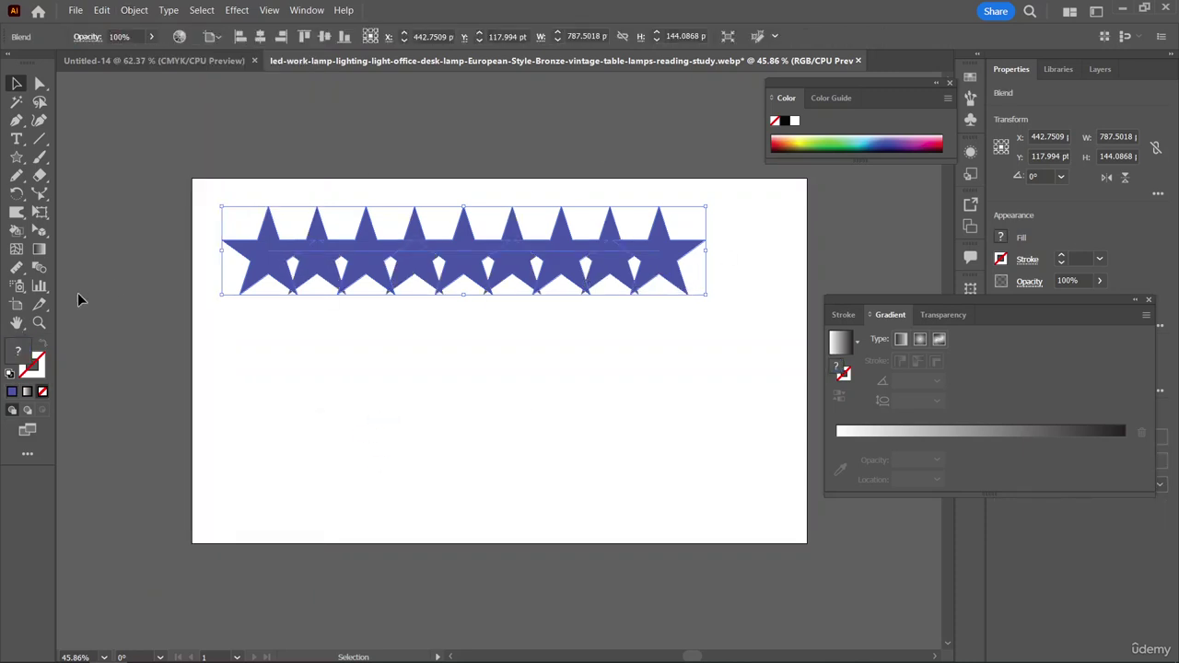
- Change the star blend's spacing to Specified Steps with 13 steps
double_click(40, 269)
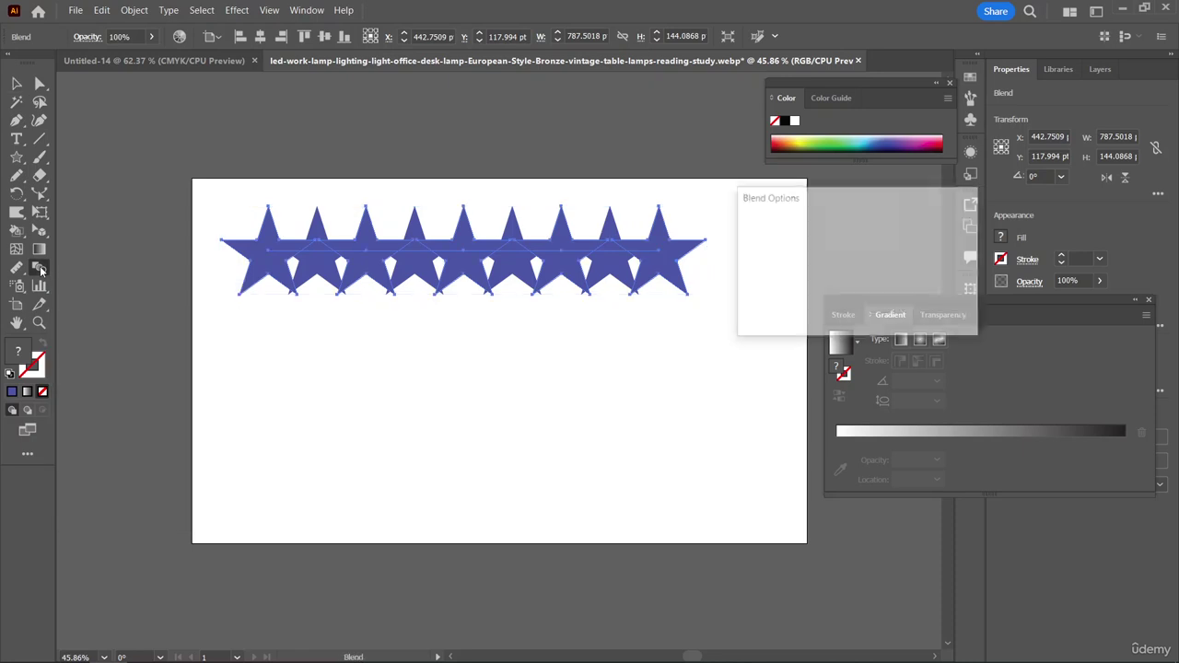
left_click(873, 234)
left_click(873, 234)
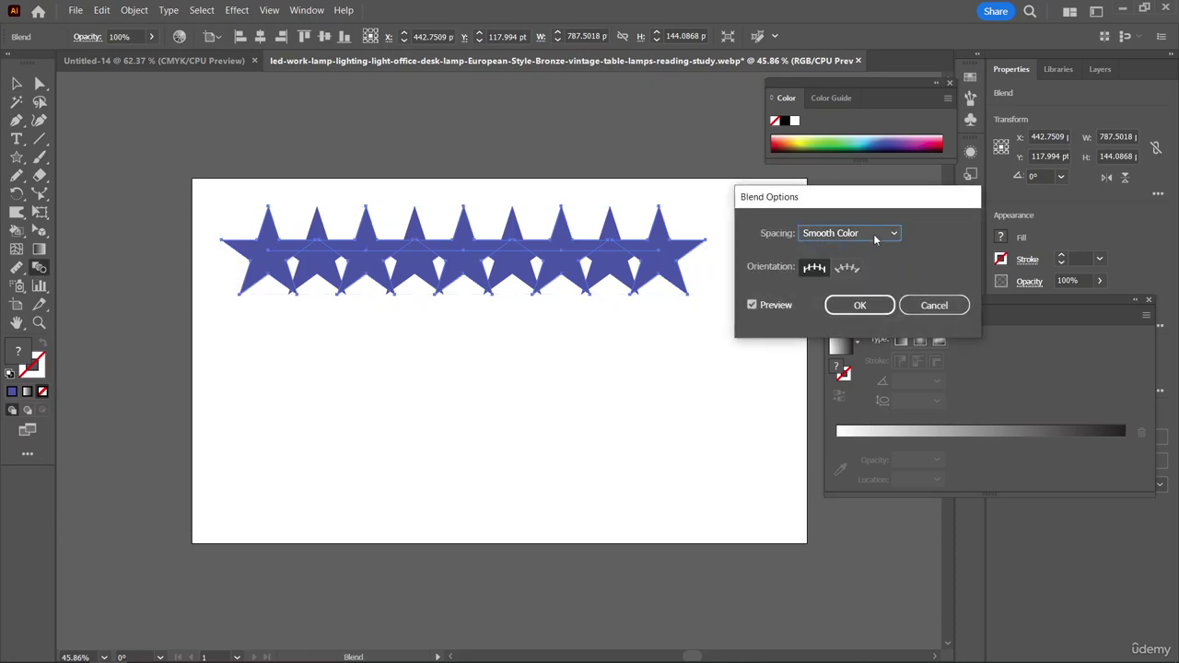
left_click(892, 235)
left_click(834, 266)
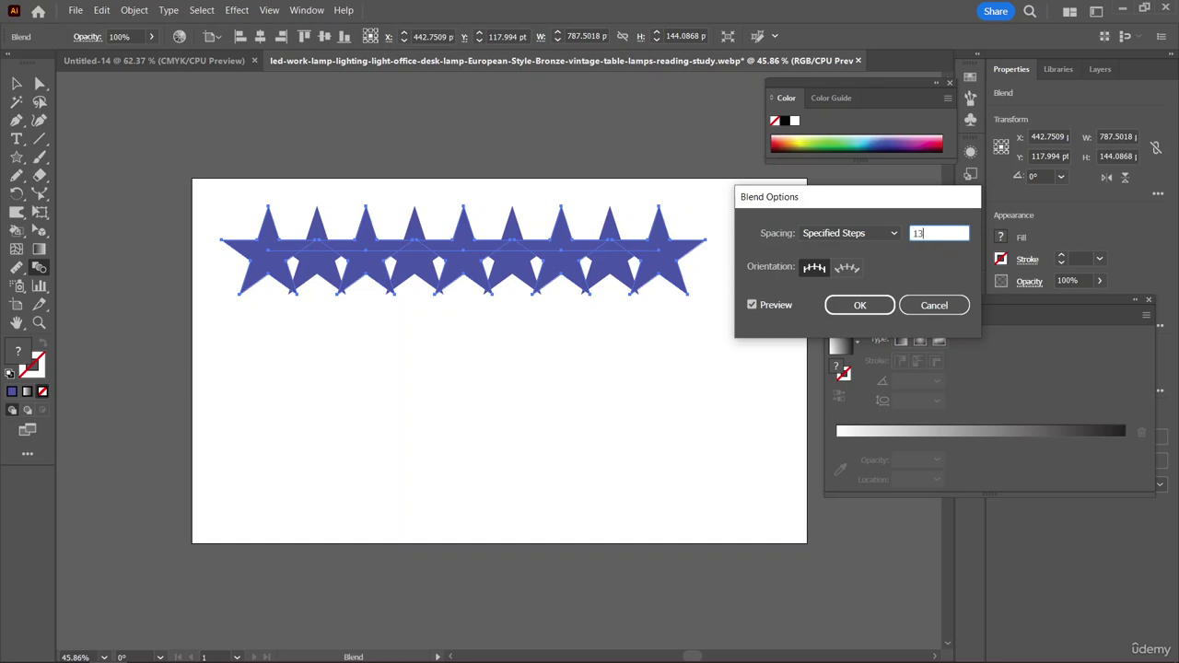
left_click(860, 305)
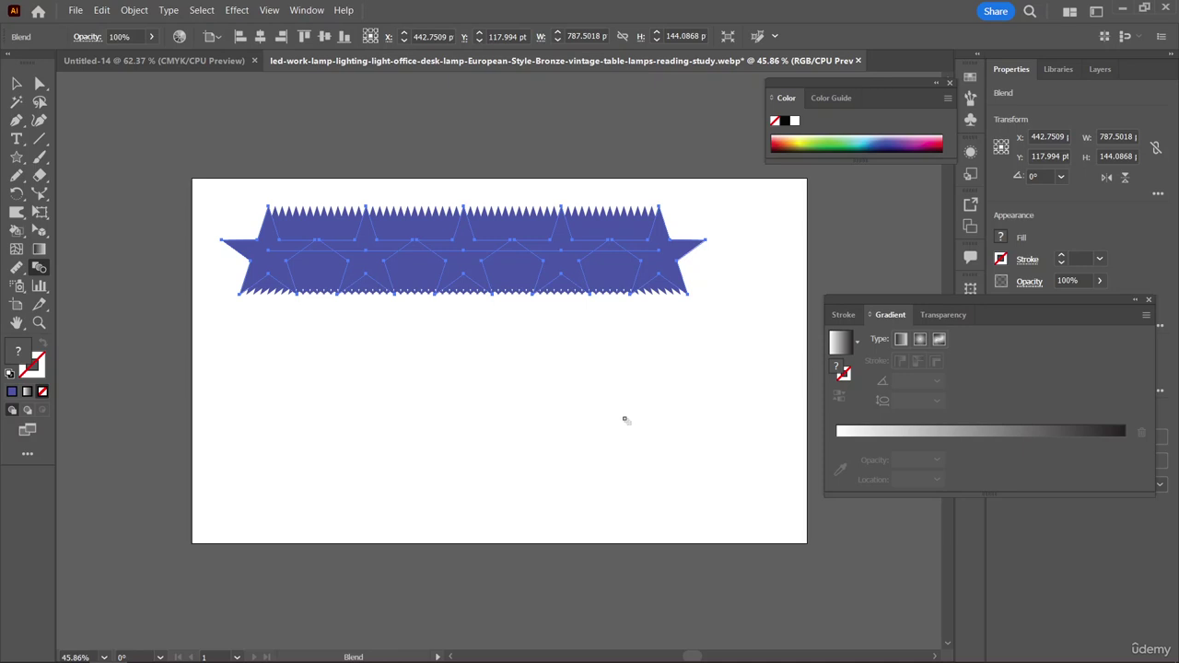
- Reduce the star blend's specified steps to 6
double_click(39, 267)
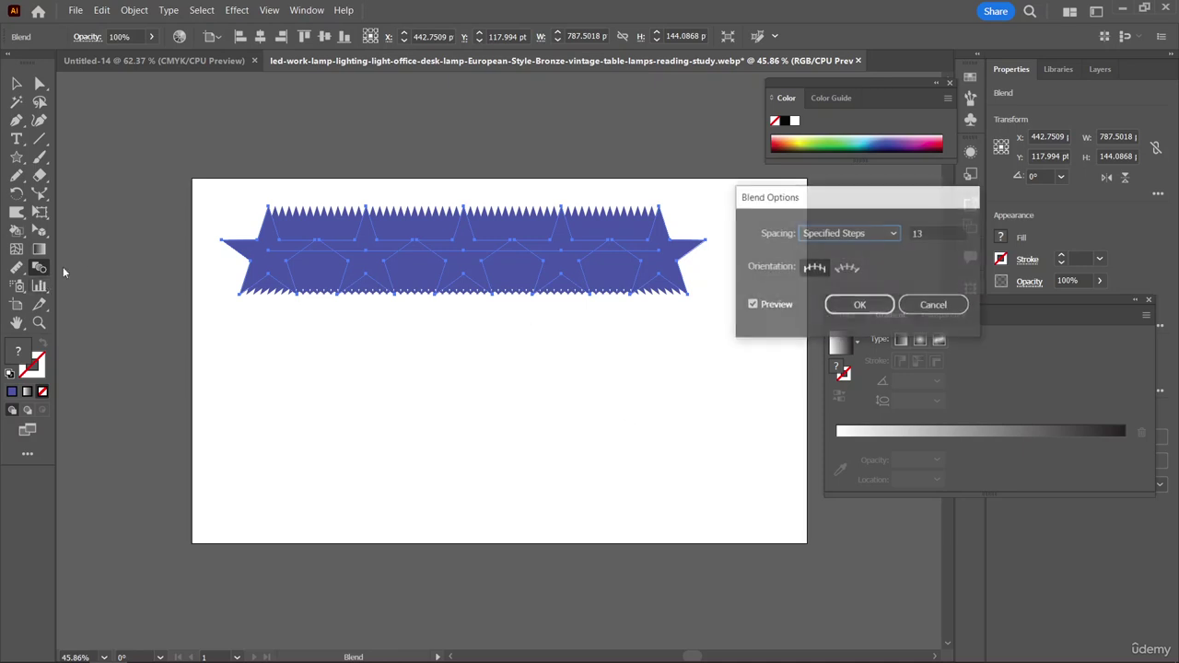
left_click(921, 236)
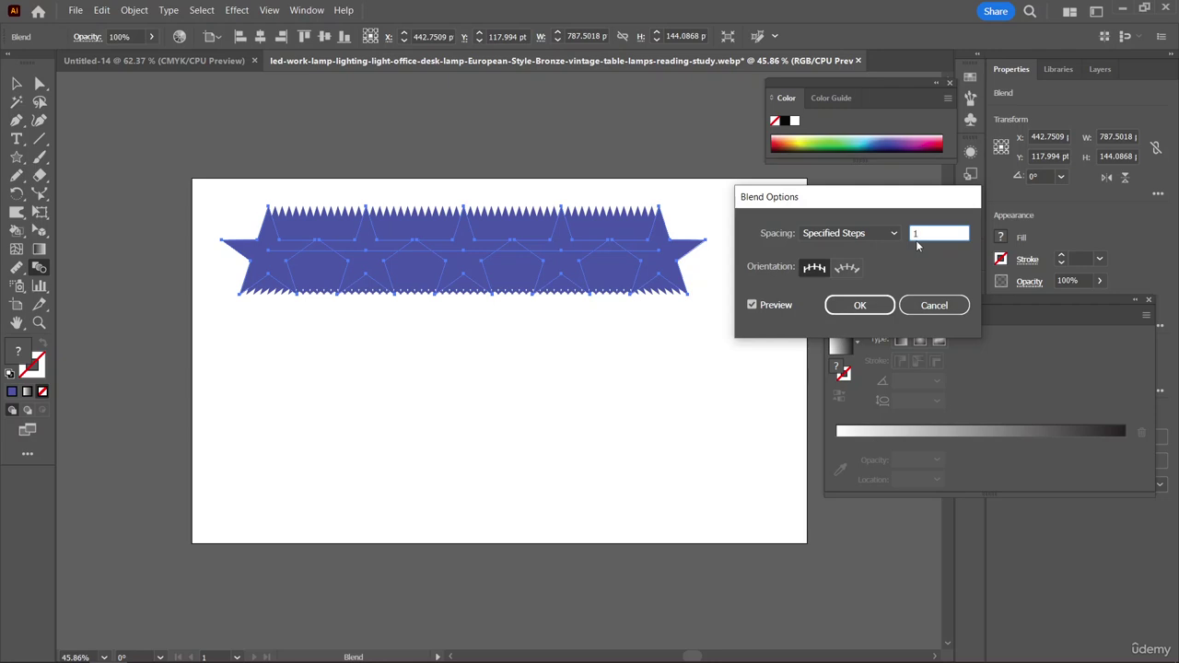
type("6")
left_click(860, 305)
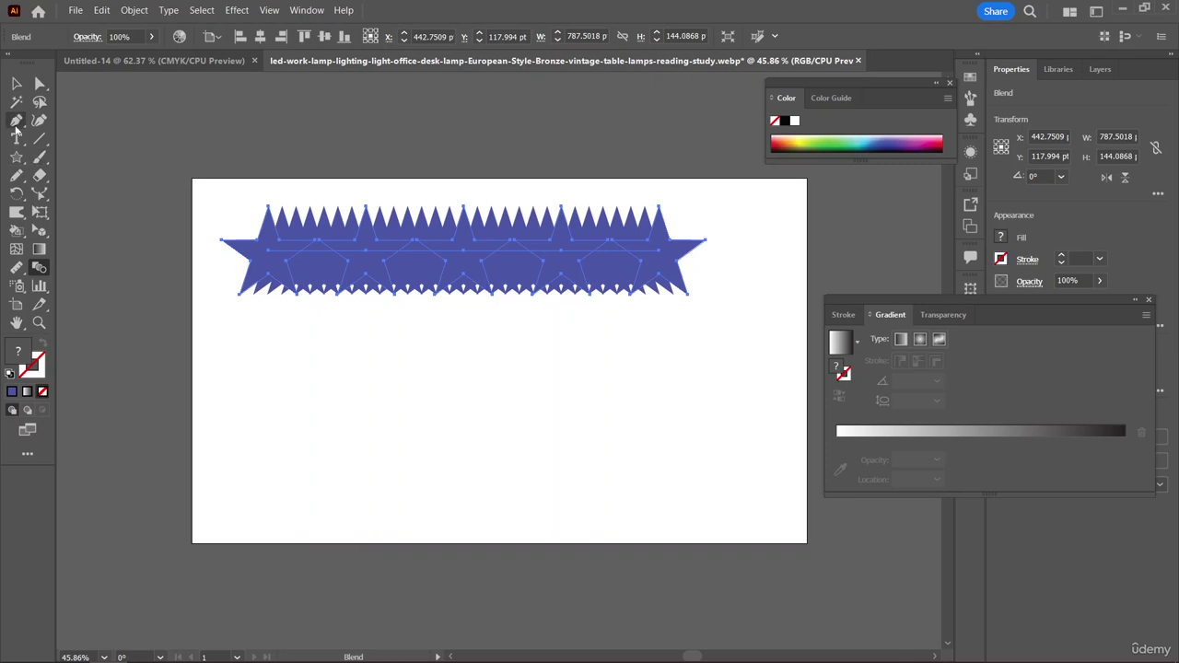
- Draw an open, wavy four-point path with the Pen tool below the star blend, spanning most of the artboard's width
left_click(16, 120)
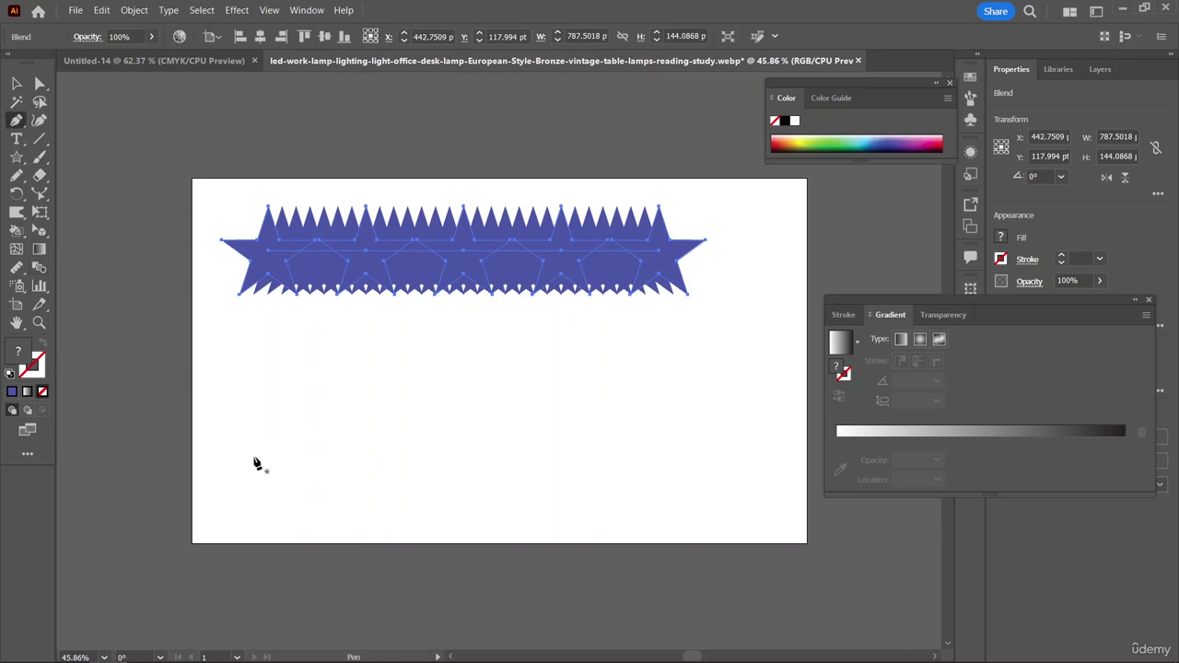
left_click(252, 454)
mouse_move(431, 367)
left_mouse_down()
mouse_move(495, 400)
mouse_move(488, 392)
left_mouse_up()
left_click_drag(589, 470, 689, 451)
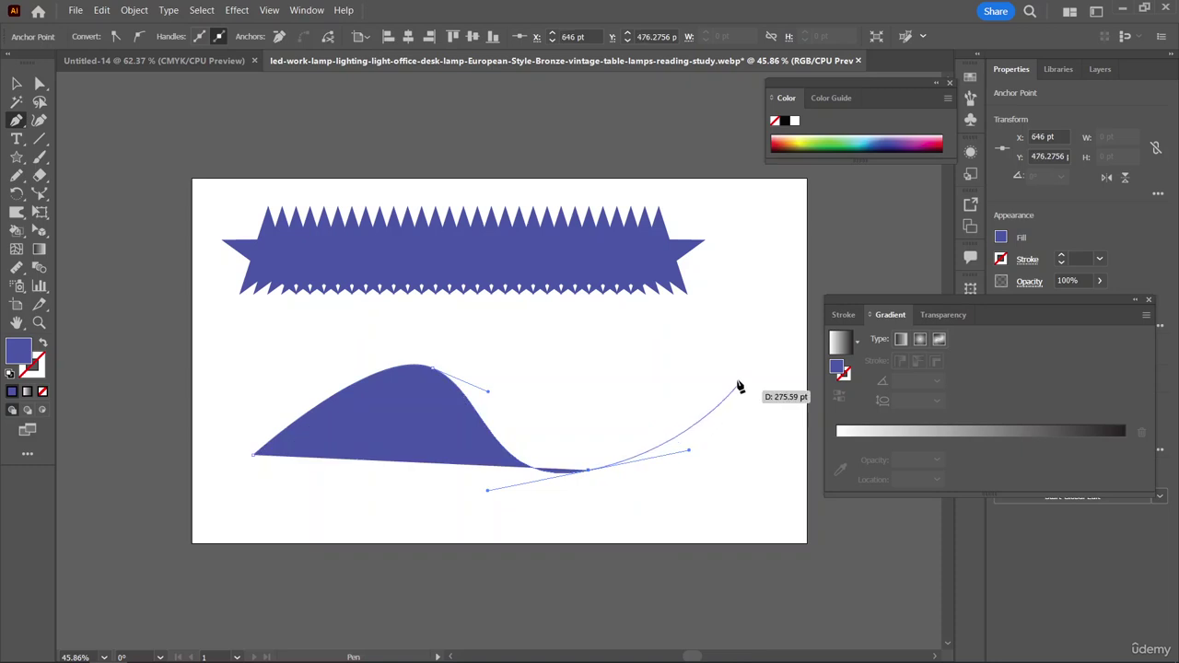
left_click_drag(735, 369, 737, 344)
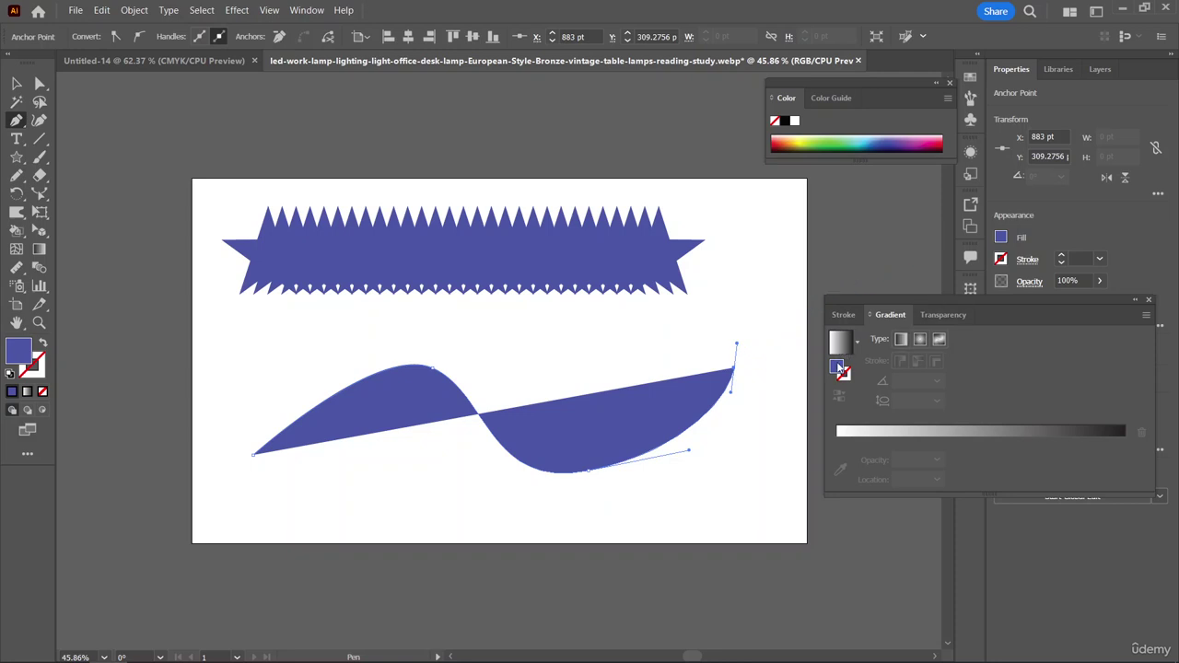
- Set the wavy path's fill color to white (FFFFFF)
double_click(839, 367)
left_click_drag(439, 239, 363, 232)
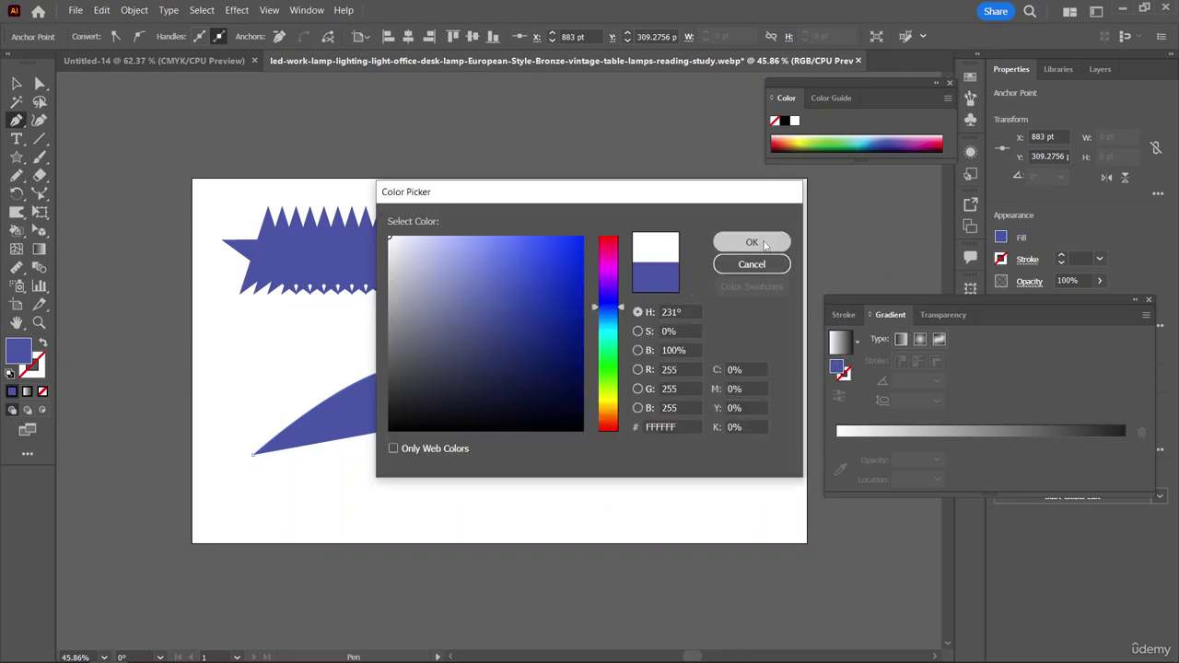
left_click(752, 242)
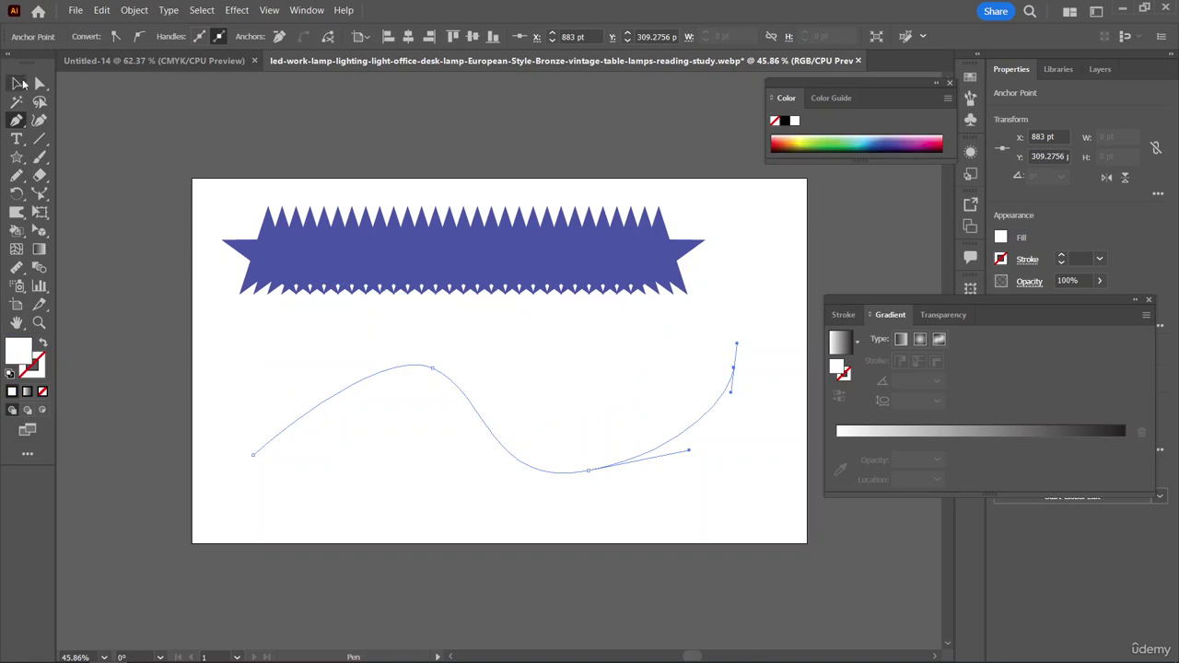
- Replace the star blend's spine with the wavy path and move the resulting blend to the upper part of the artboard
left_click(18, 83)
left_click_drag(265, 203, 727, 526)
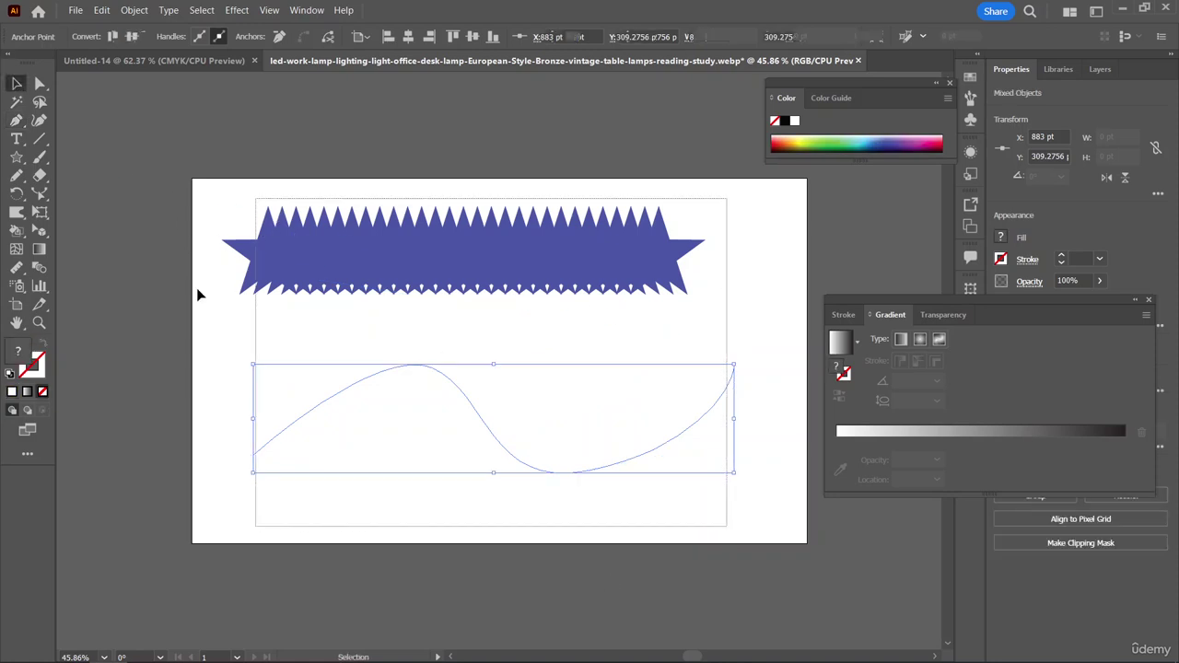
left_click(134, 10)
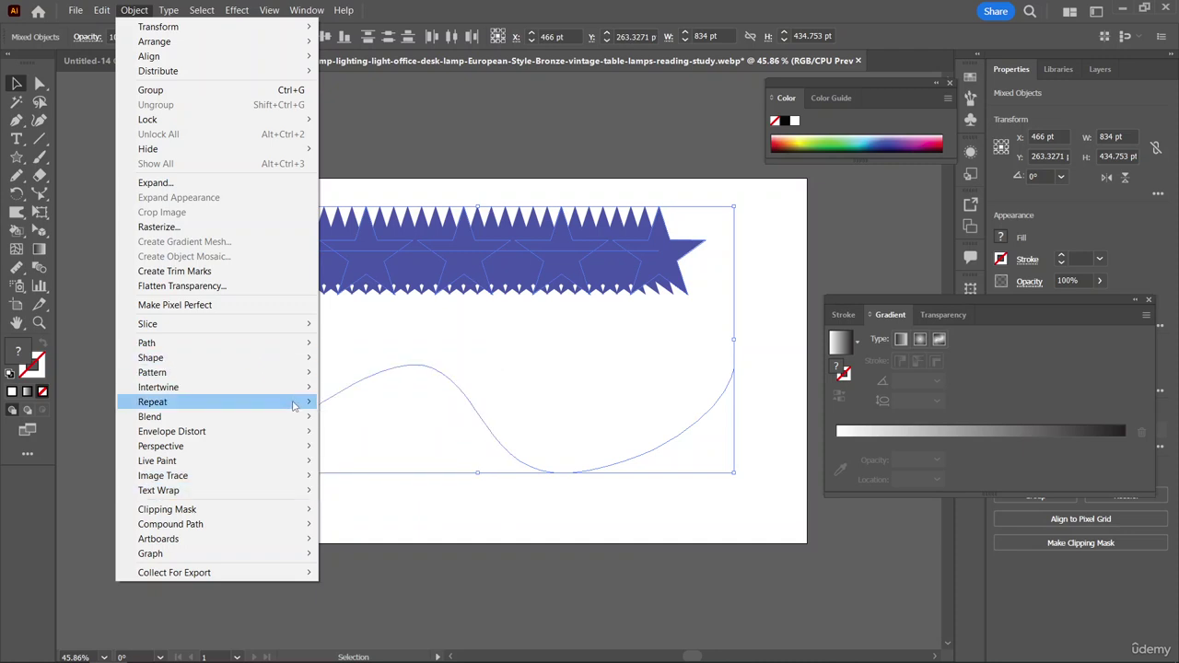
mouse_move(260, 423)
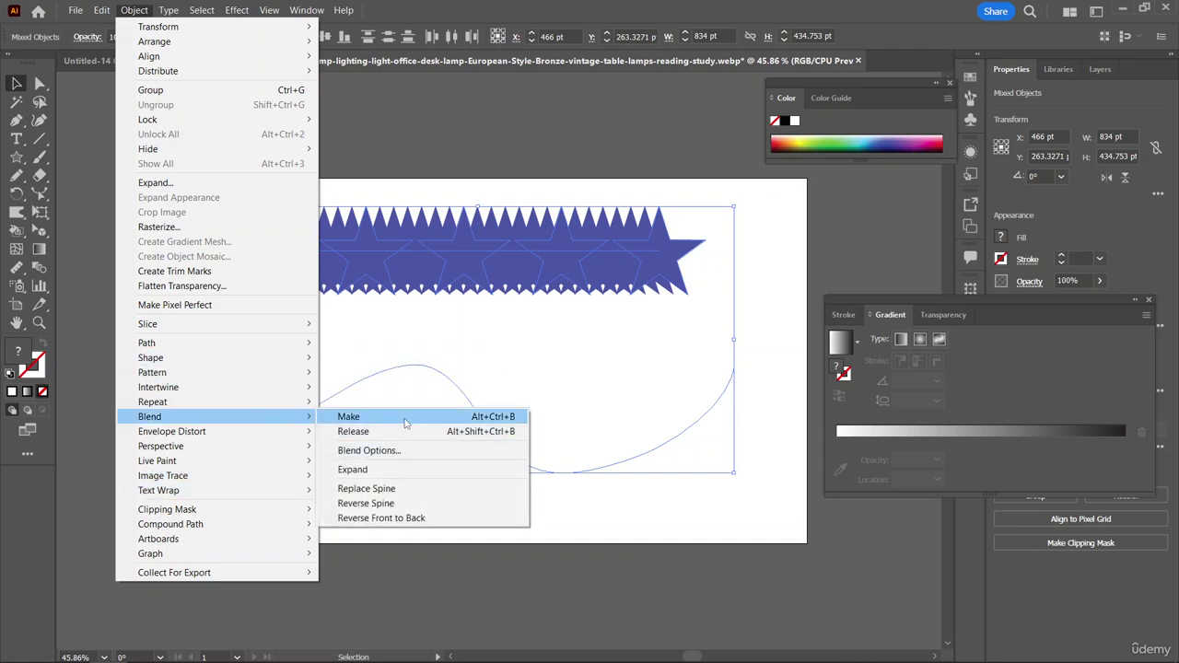
left_click(402, 489)
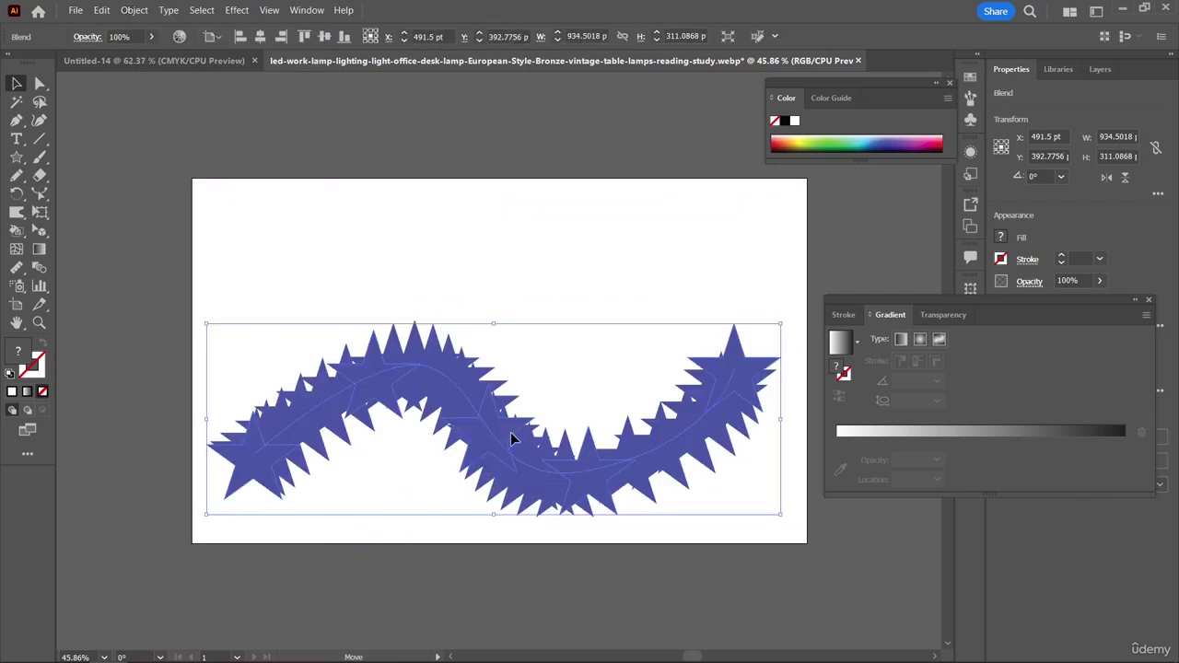
left_click_drag(584, 450, 560, 338)
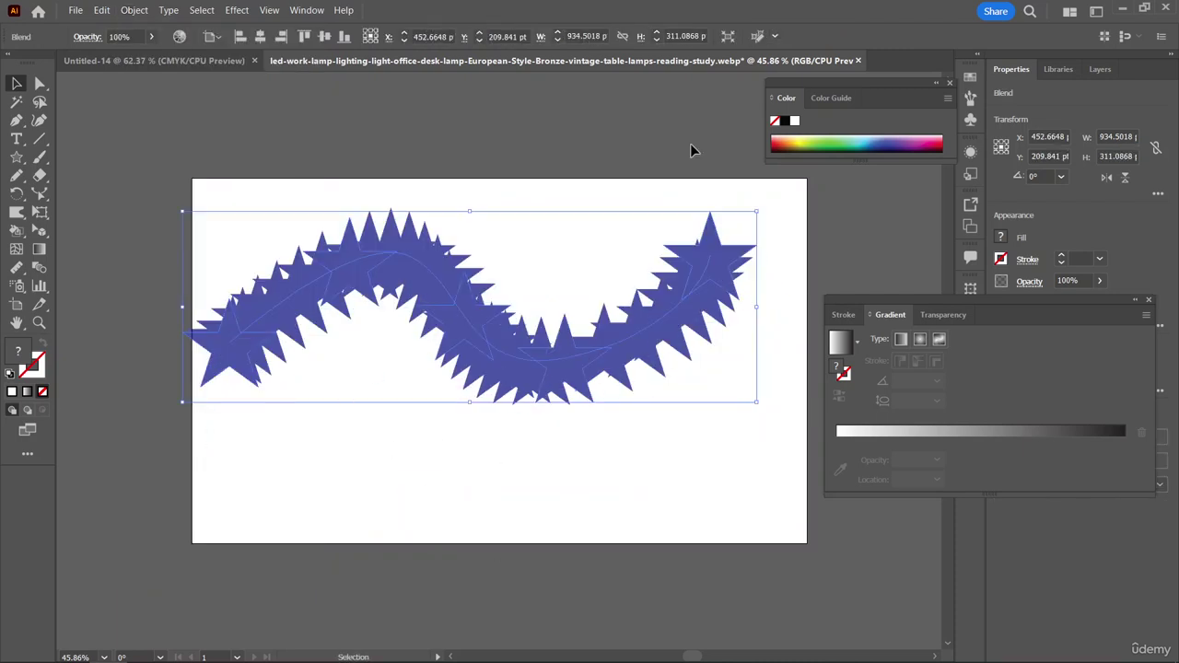
- Set the wavy star blend's spacing to Smooth Color
double_click(41, 270)
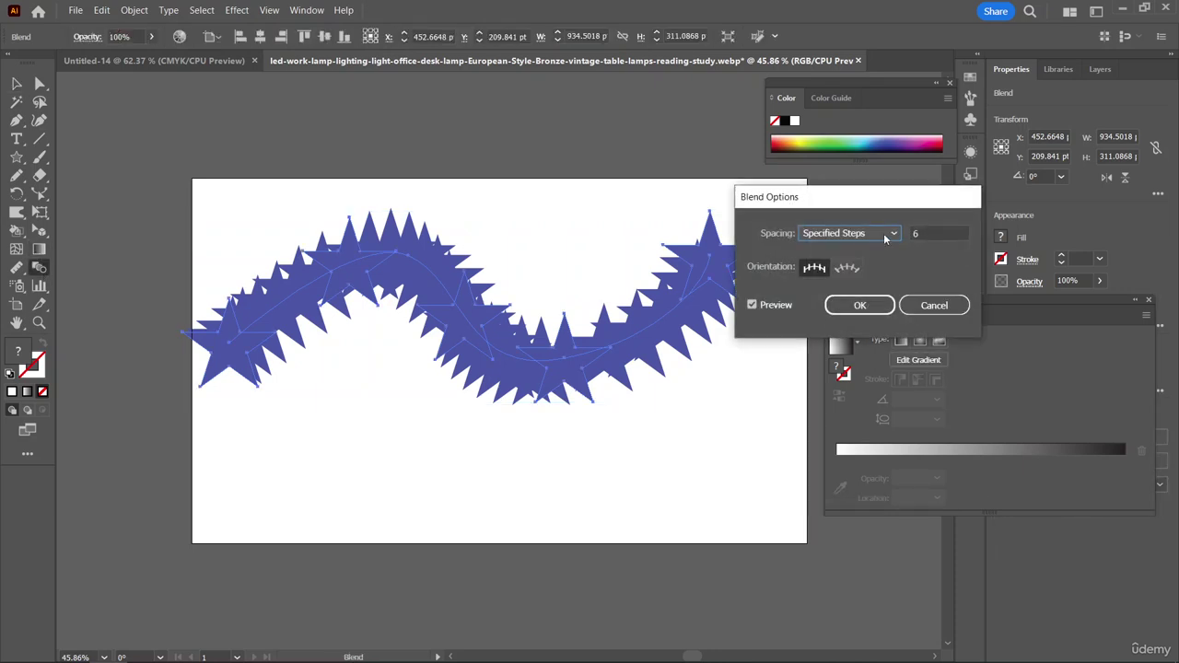
left_click(884, 235)
left_click(857, 250)
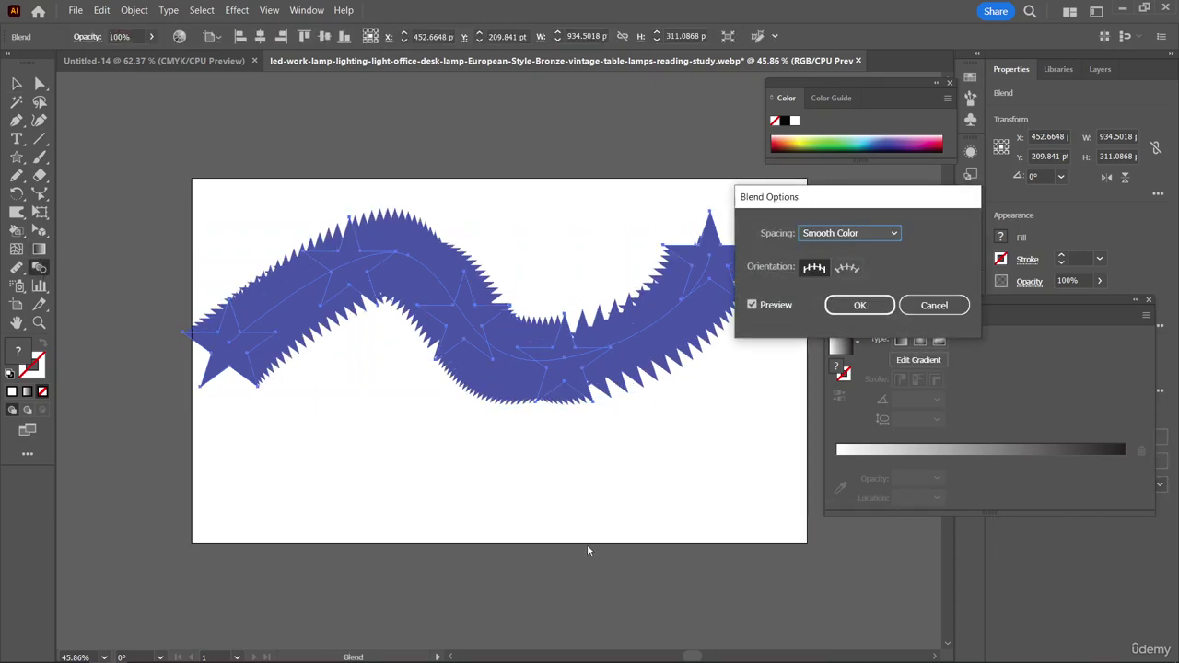
left_click(859, 305)
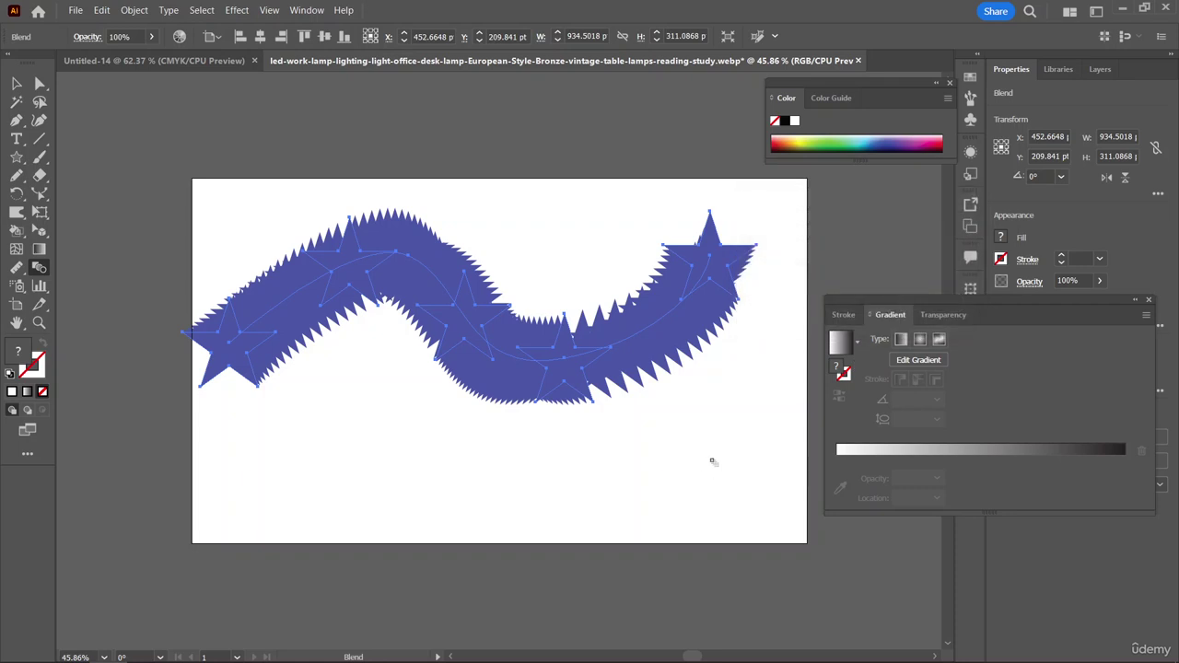